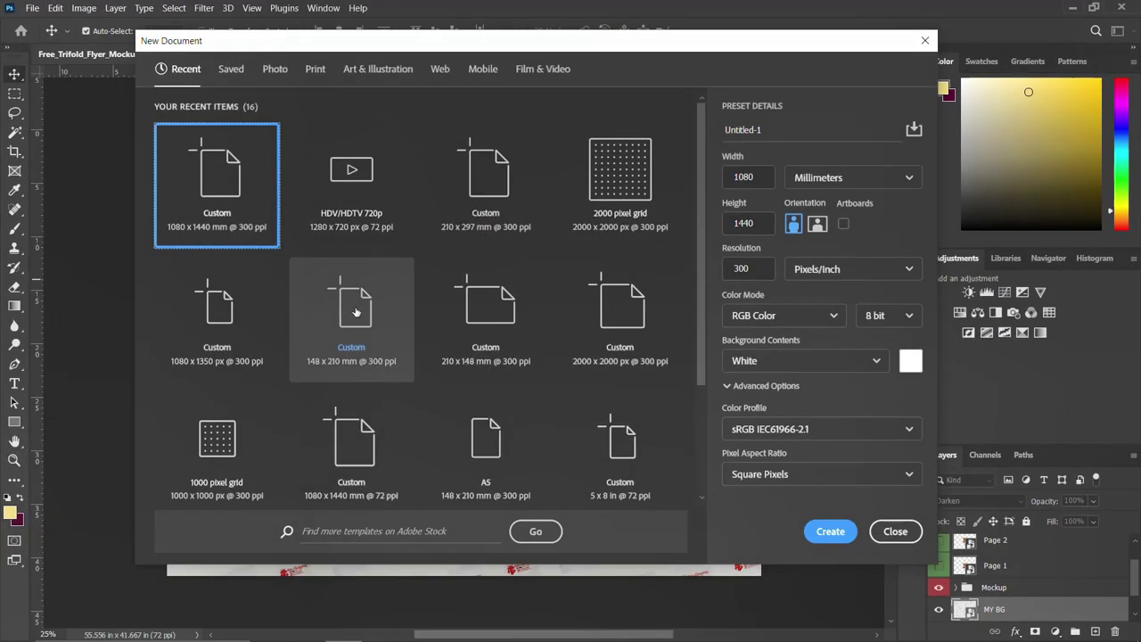
- Create a 1080 × 1350 px document named 'THANKS GIVING FLYER' from the 1080x1350 preset
click(210, 331)
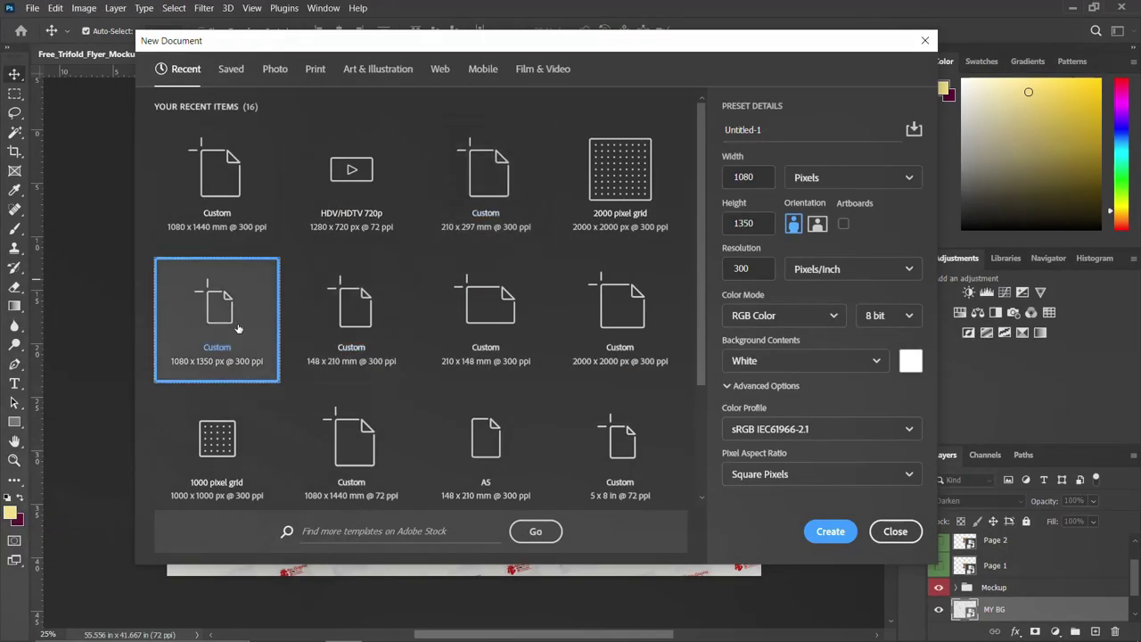
click(758, 176)
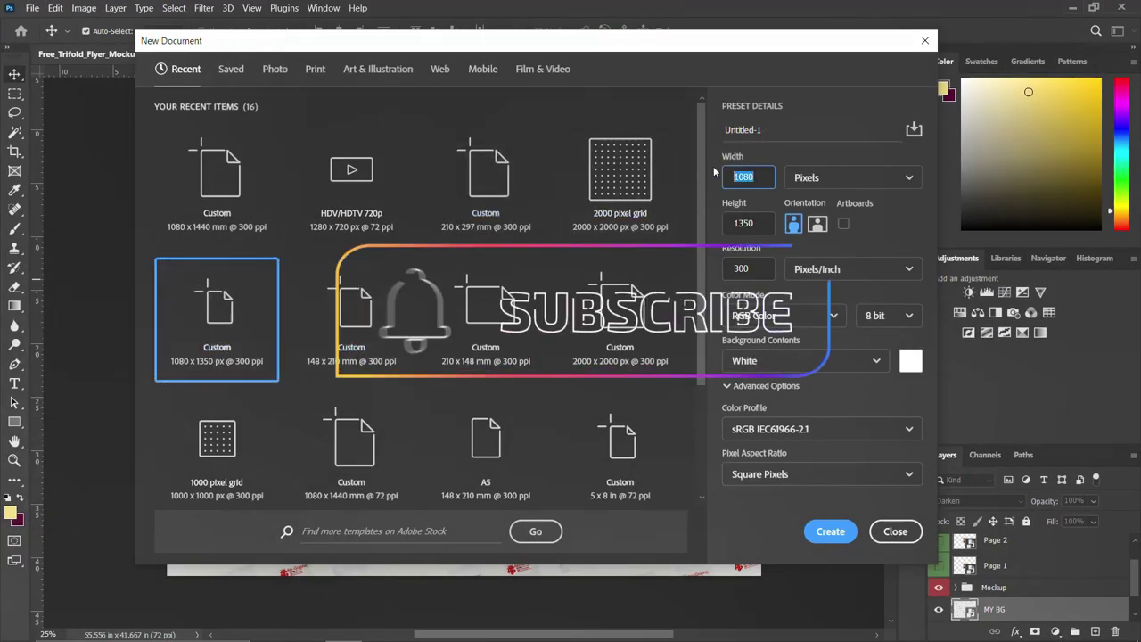
key(BackSpace)
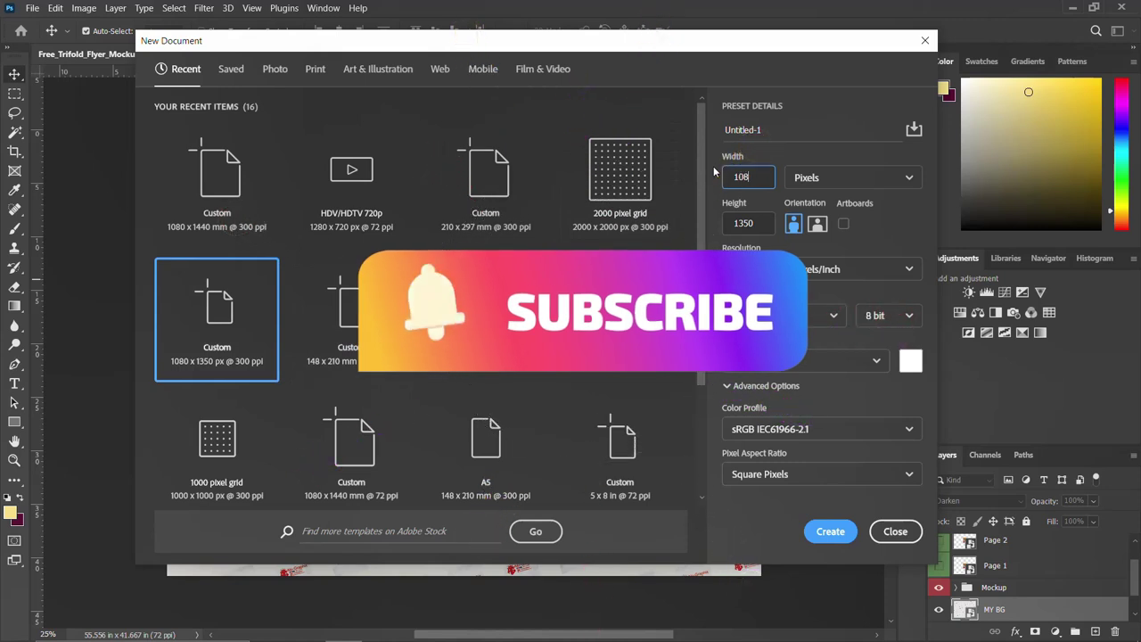
text(0)
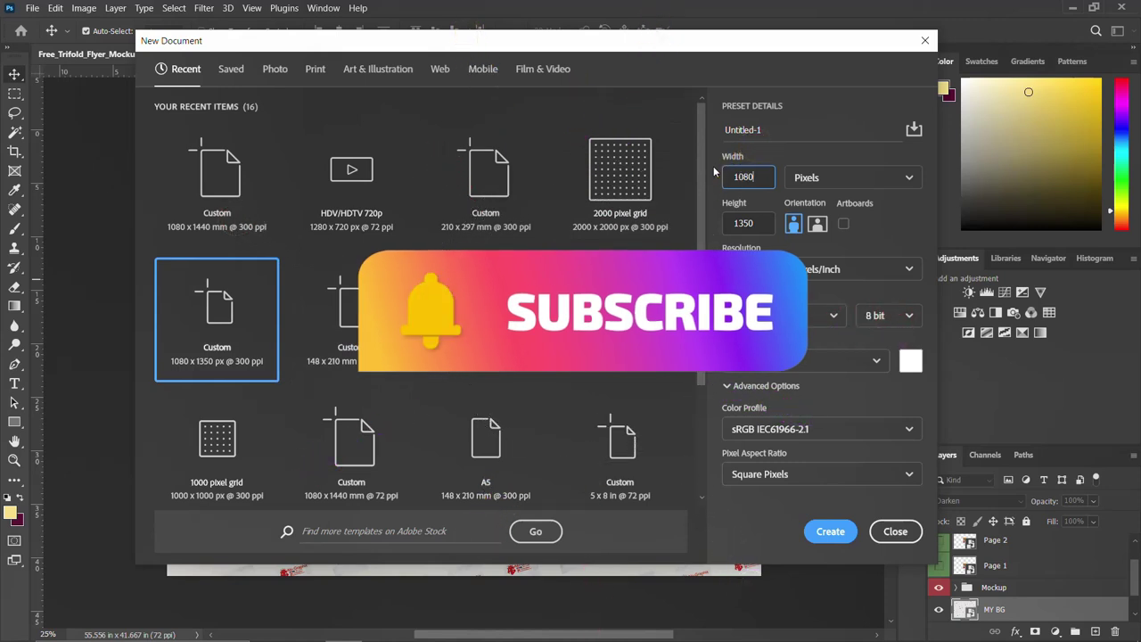
click(770, 224)
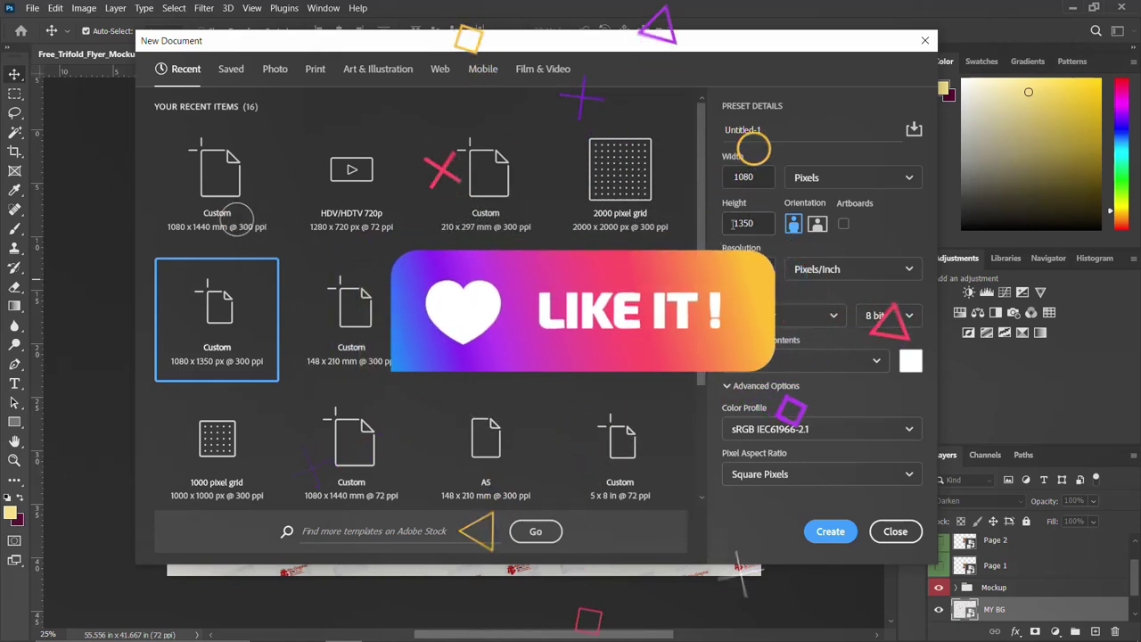
double_click(770, 223)
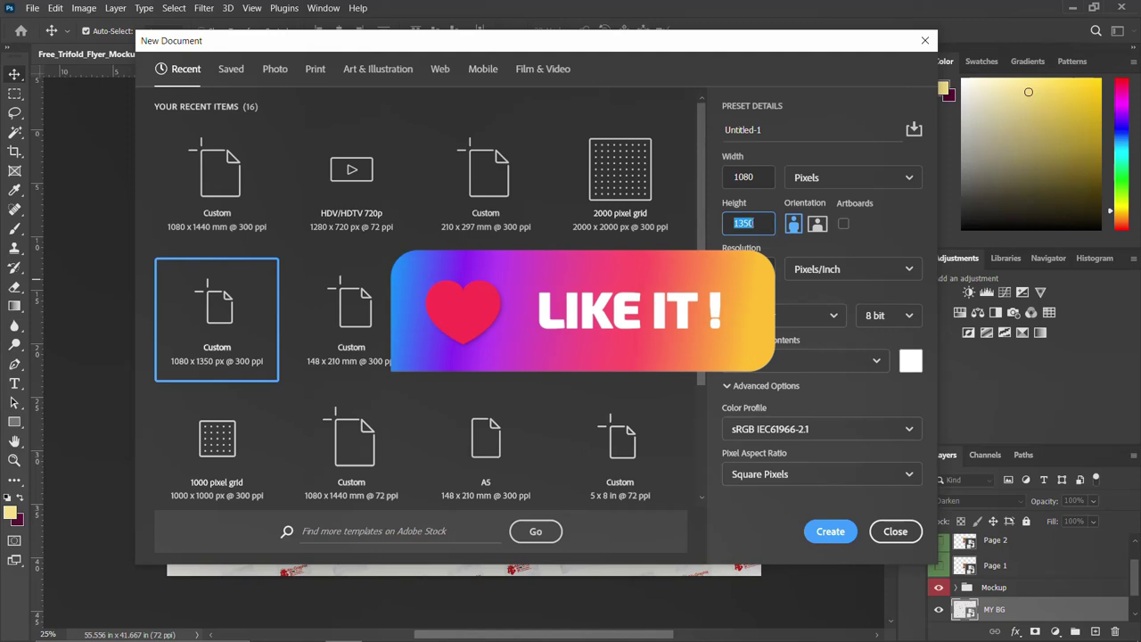
text(50)
key(Tab)
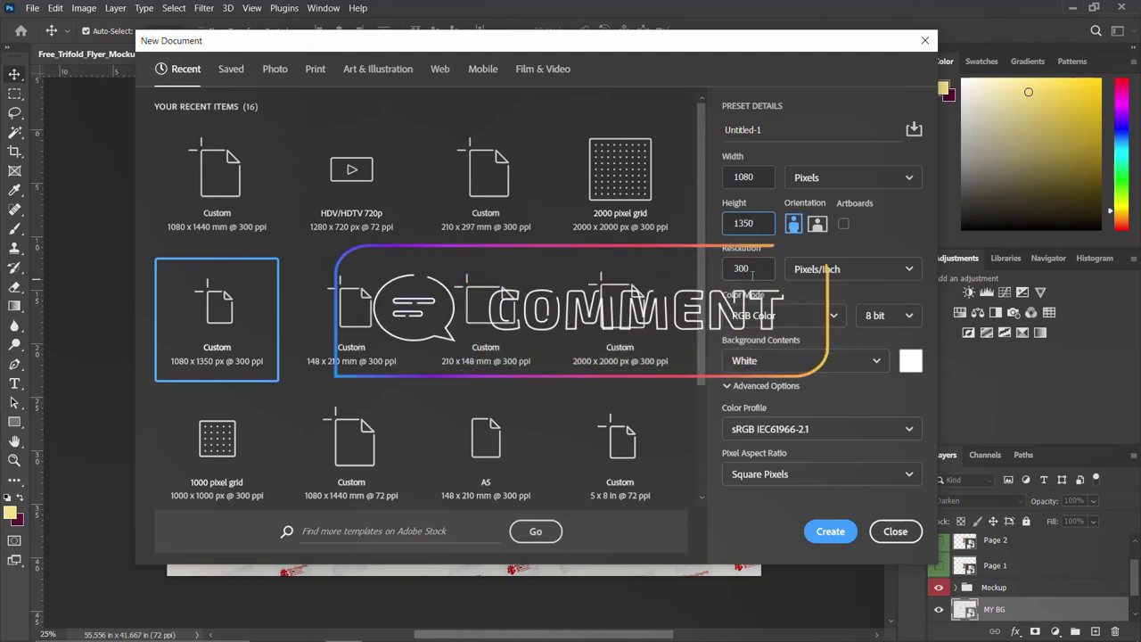
key(Tab)
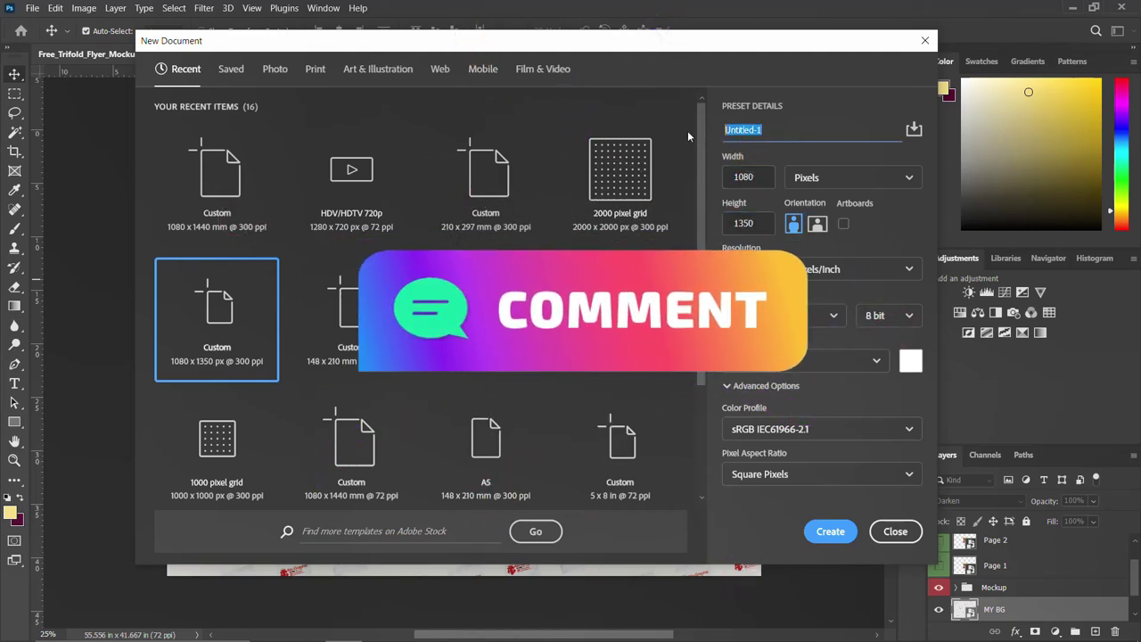
text(THAN)
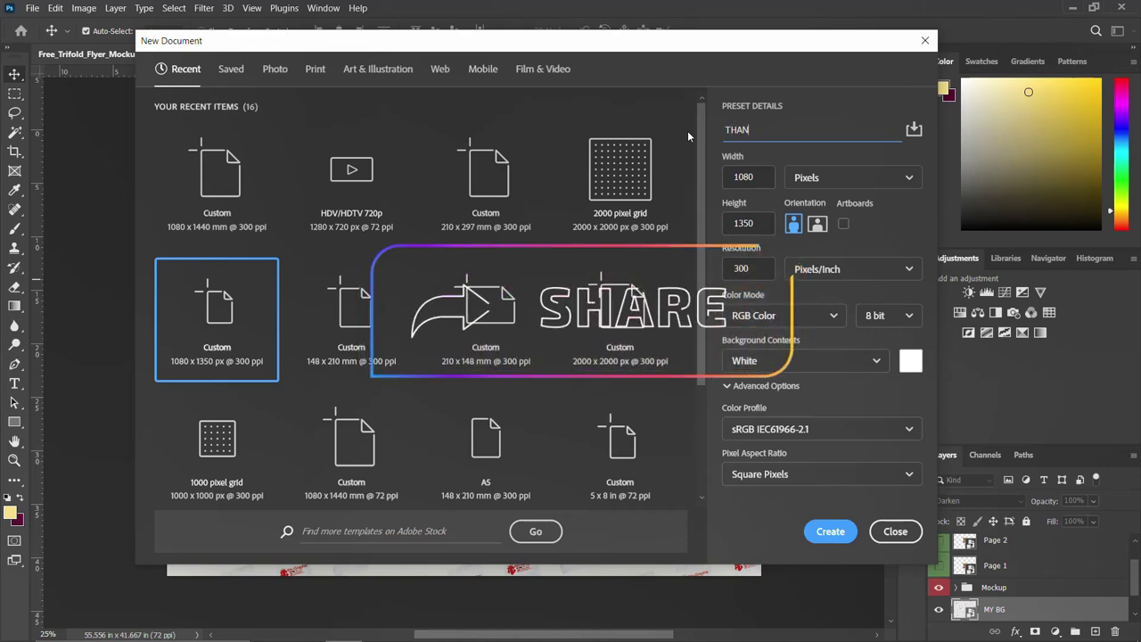
text(KS GIVING FLYER)
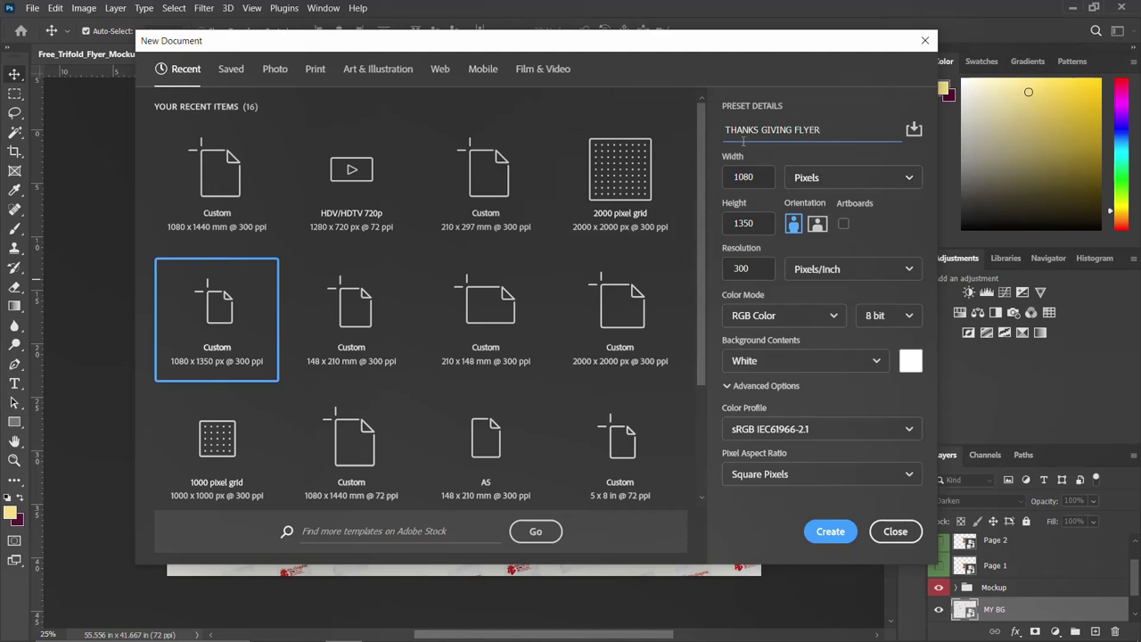
click(828, 532)
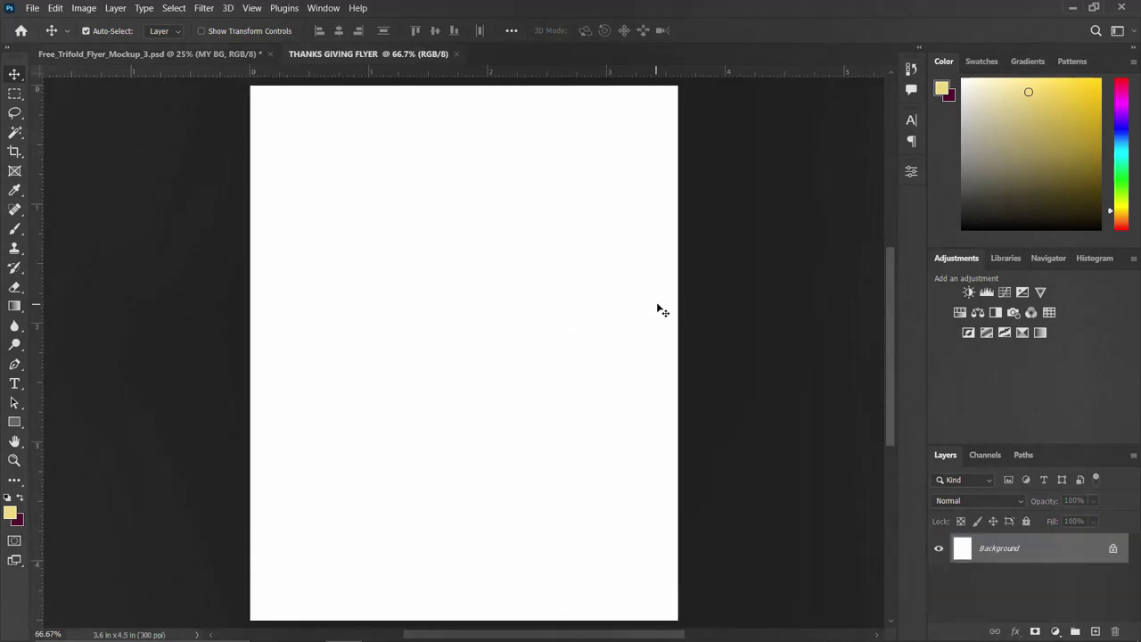
- Place the orange-red wallpaper image onto the zoomed-out canvas and commit it
key(ctrl+minus)
key(ctrl+minus)
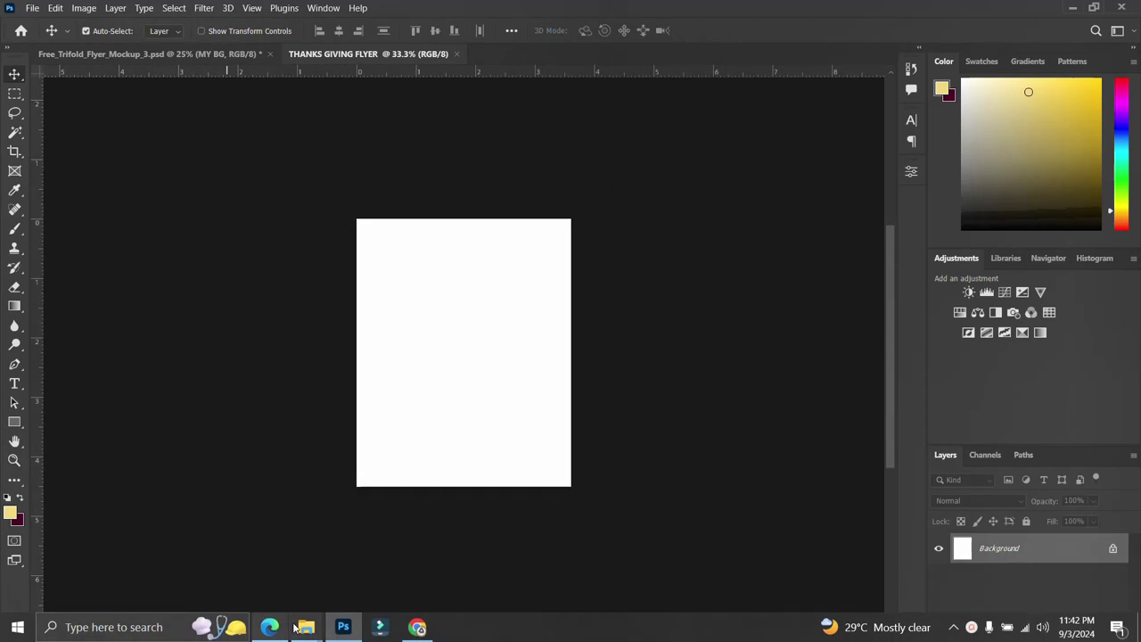
mouse_move(306, 627)
click(205, 561)
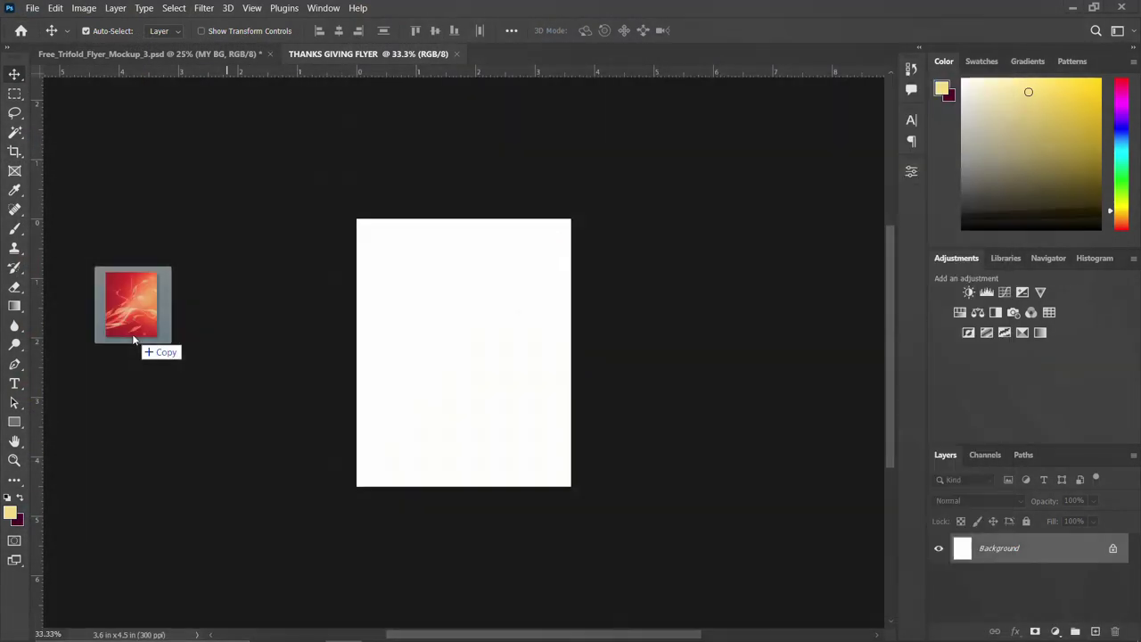
drag(153, 351, 132, 333)
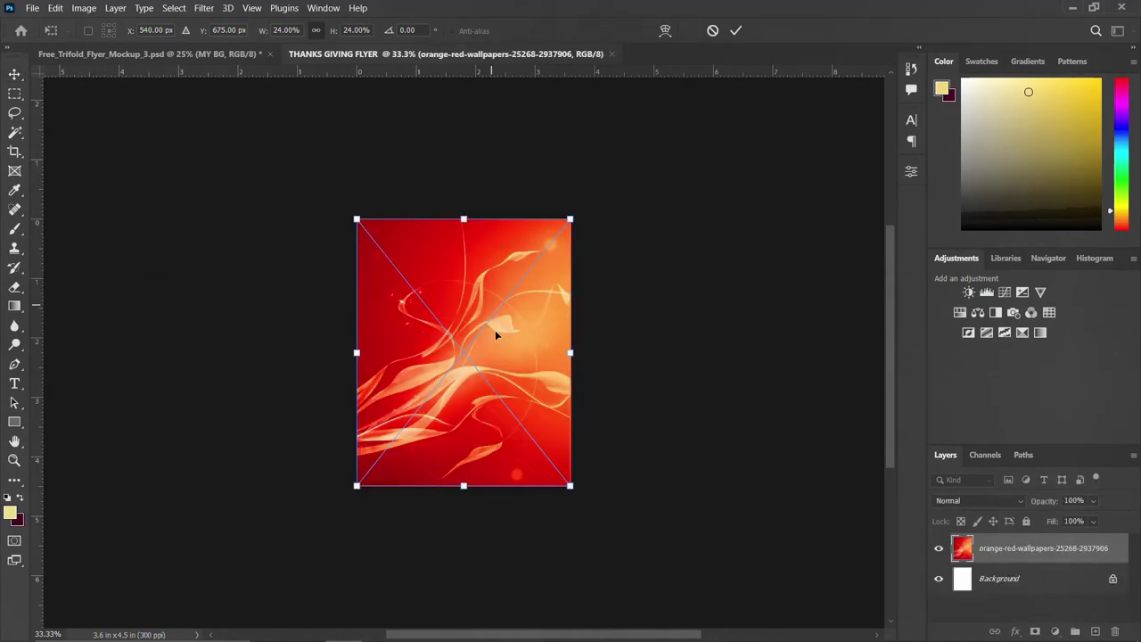
text(5)
key(Return)
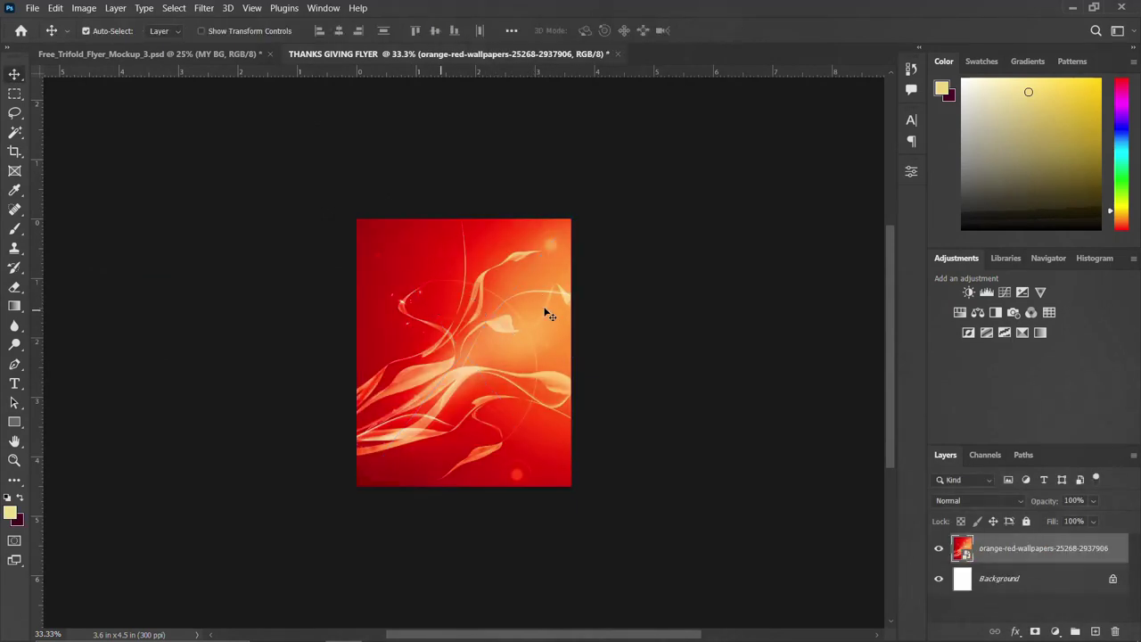
- Place the IMG_9827 street photo, enlarge it to span the canvas, and shift it up
mouse_move(305, 627)
click(169, 563)
drag(704, 192, 170, 369)
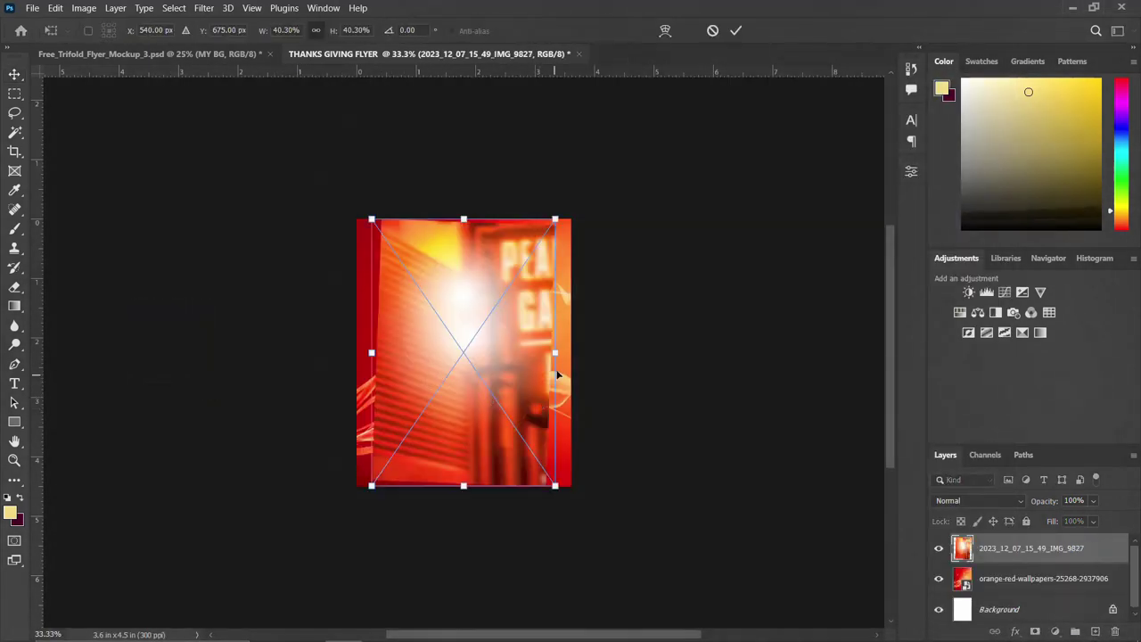
drag(558, 353, 585, 361)
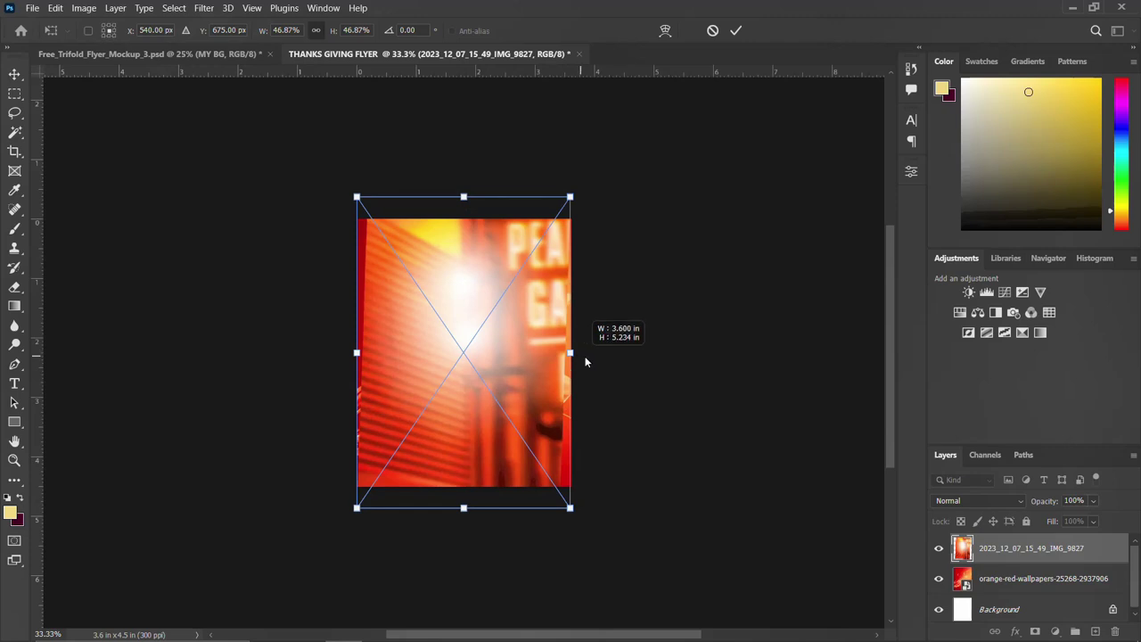
key(Return)
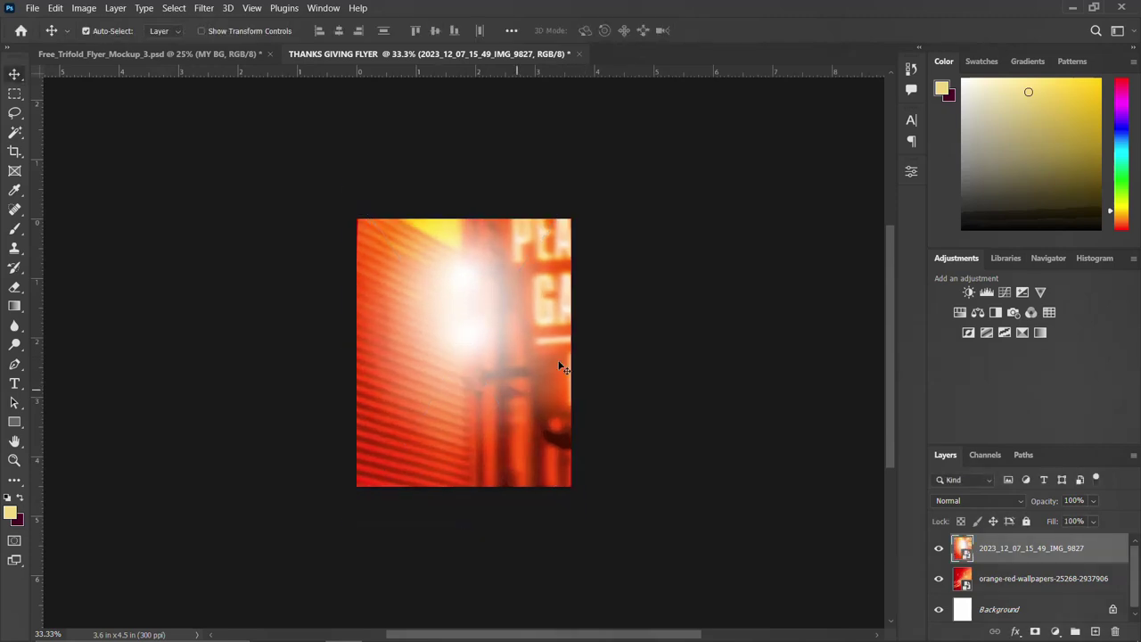
drag(467, 350, 465, 312)
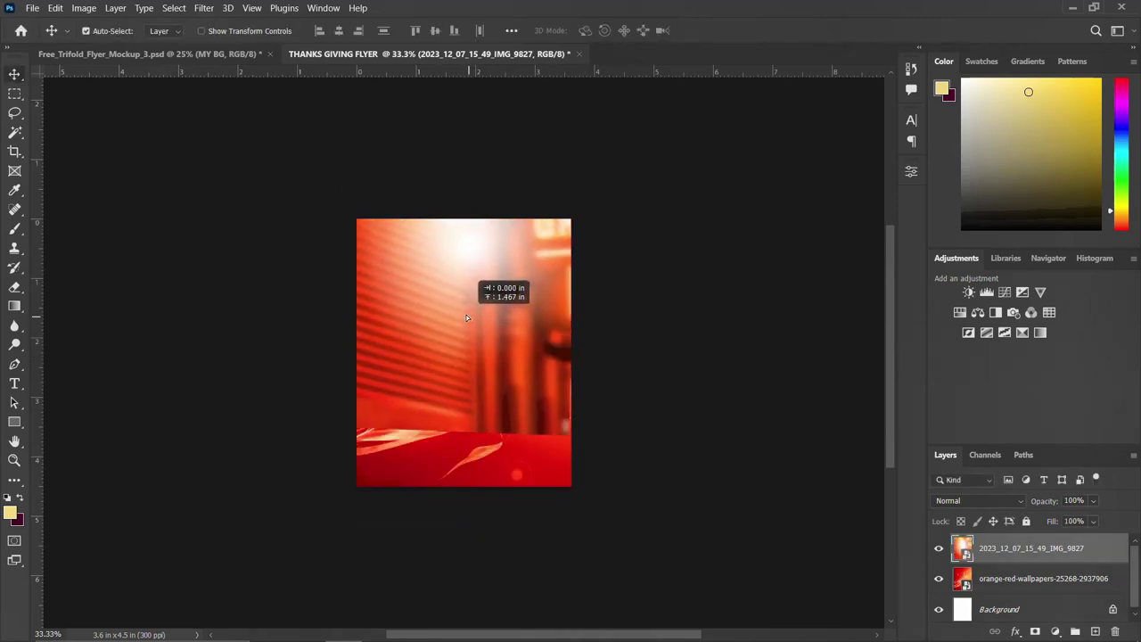
- Set the IMG_9827 layer to Pin Light blending and add a layer mask
click(977, 500)
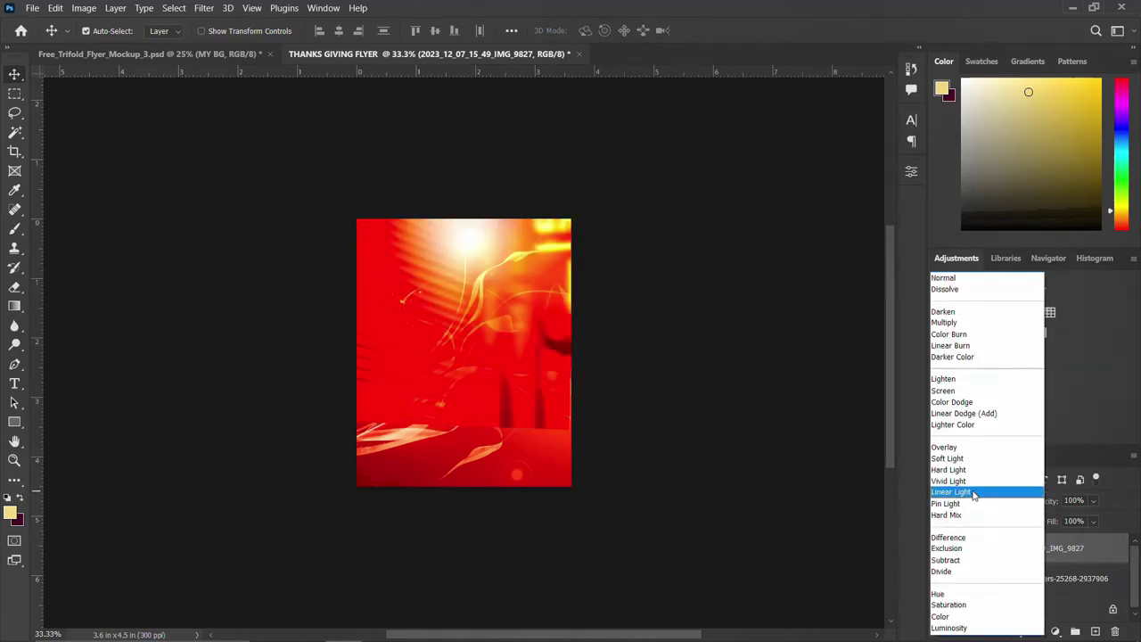
click(978, 504)
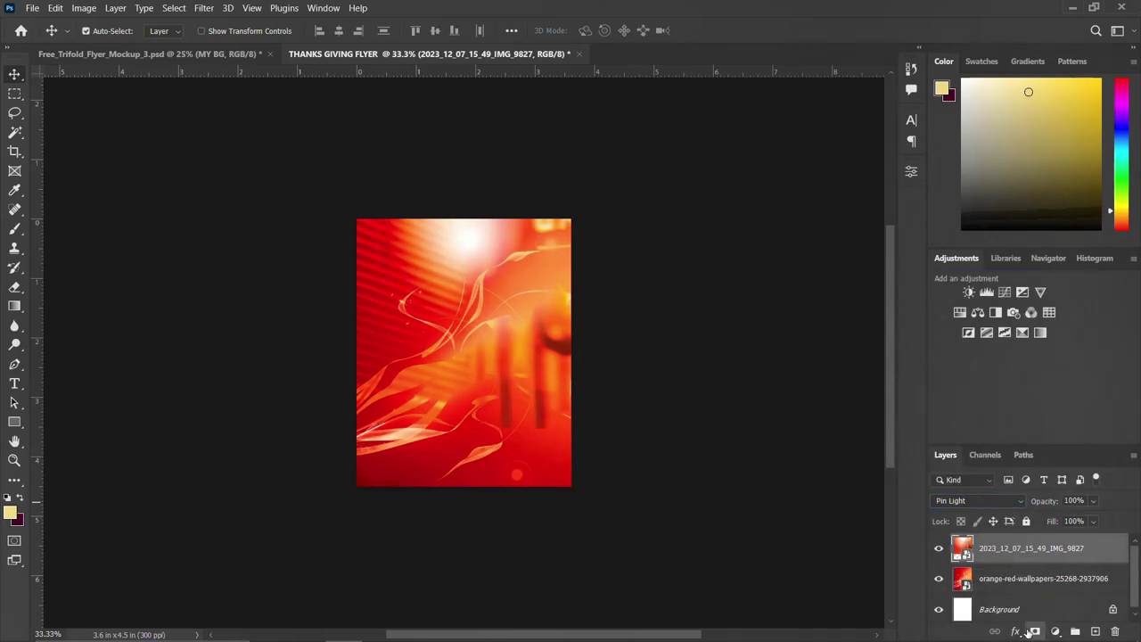
click(1033, 631)
key(b)
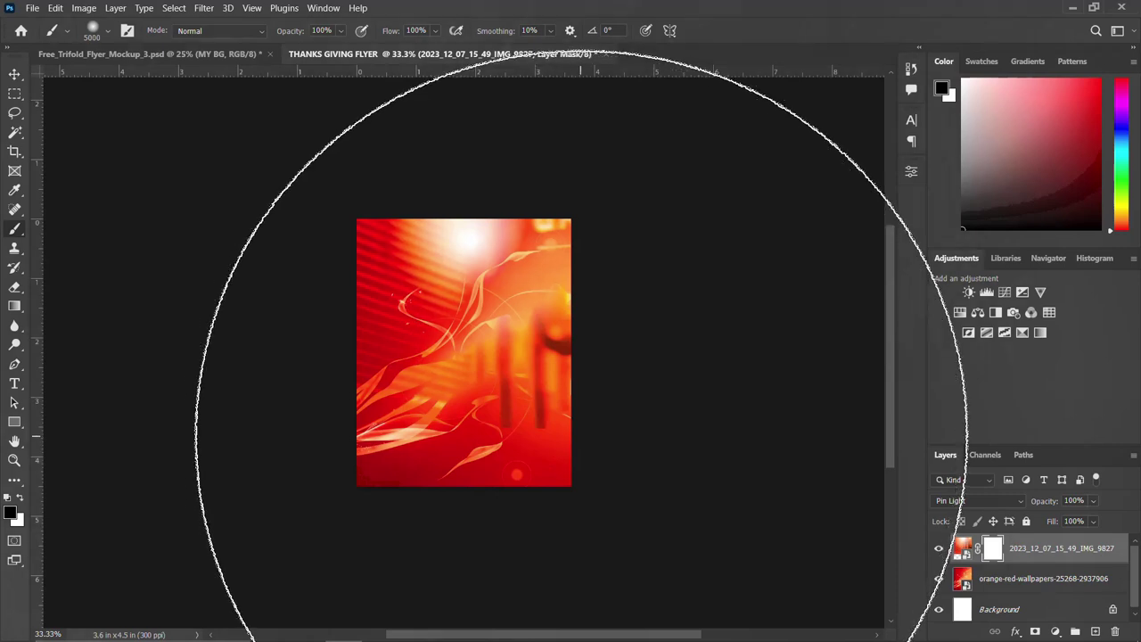
- With a smaller brush, paint black on the IMG_9827 mask to hide its lower area
key(bracketleft)
key(bracketleft)
key(bracketleft)
key(bracketleft)
key(bracketleft)
key(bracketleft)
key(bracketleft)
key(bracketleft)
key(bracketleft)
key(bracketleft)
key(bracketleft)
key(bracketleft)
key(bracketleft)
key(bracketleft)
key(bracketleft)
key(bracketleft)
key(bracketleft)
key(bracketleft)
key(bracketleft)
key(bracketleft)
key(bracketleft)
key(bracketleft)
key(bracketleft)
key(bracketleft)
key(bracketleft)
key(bracketleft)
drag(564, 429, 344, 420)
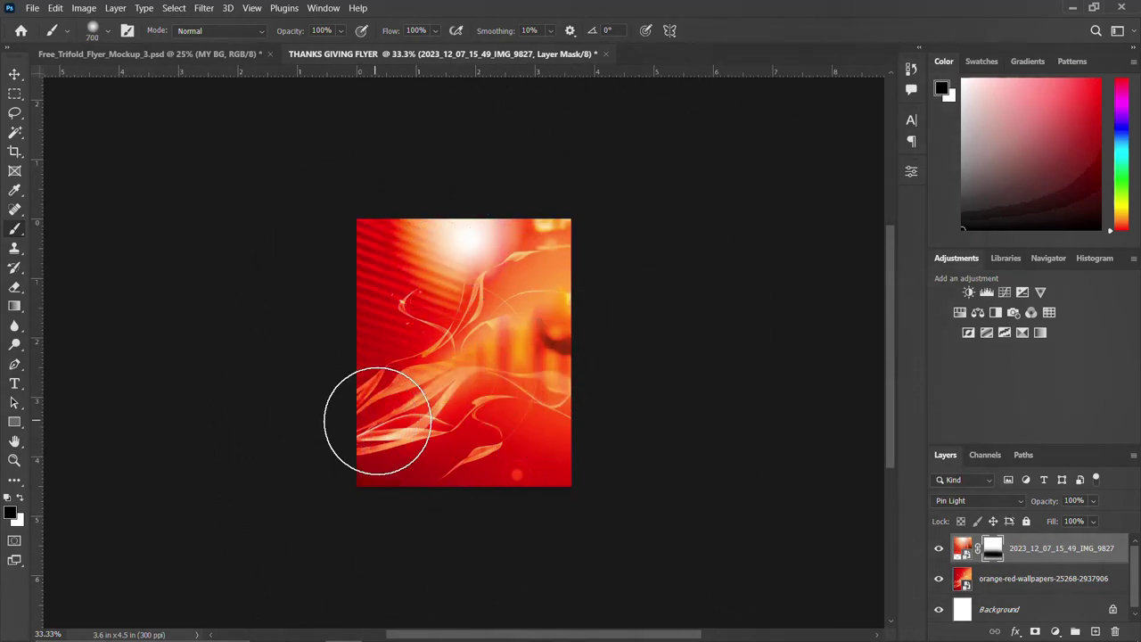
click(460, 250)
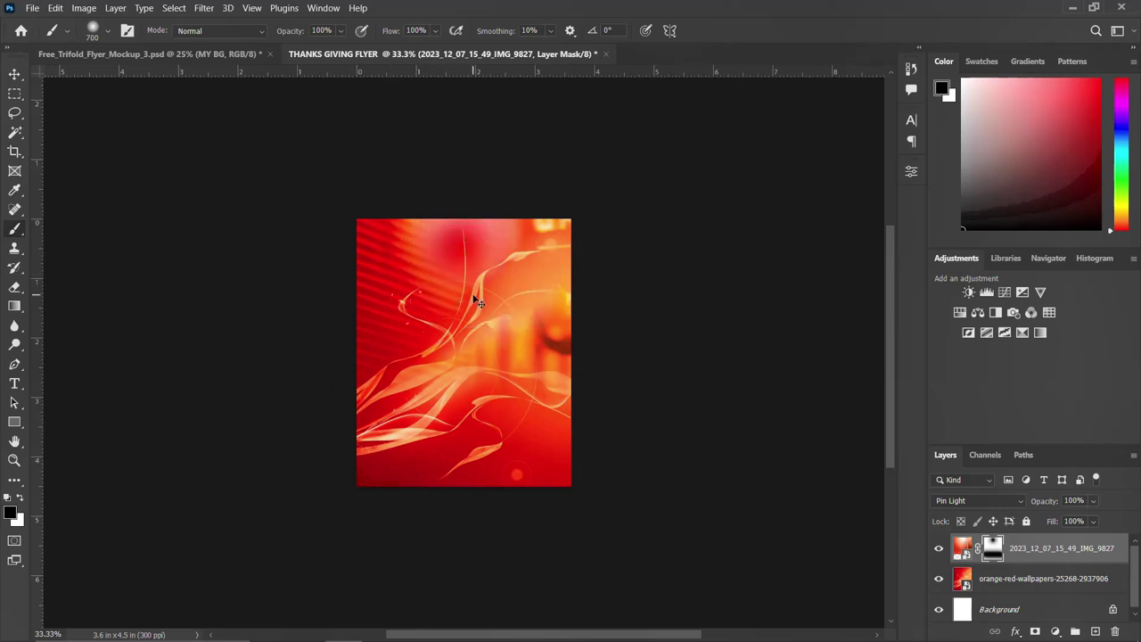
key(ctrl+z)
click(22, 79)
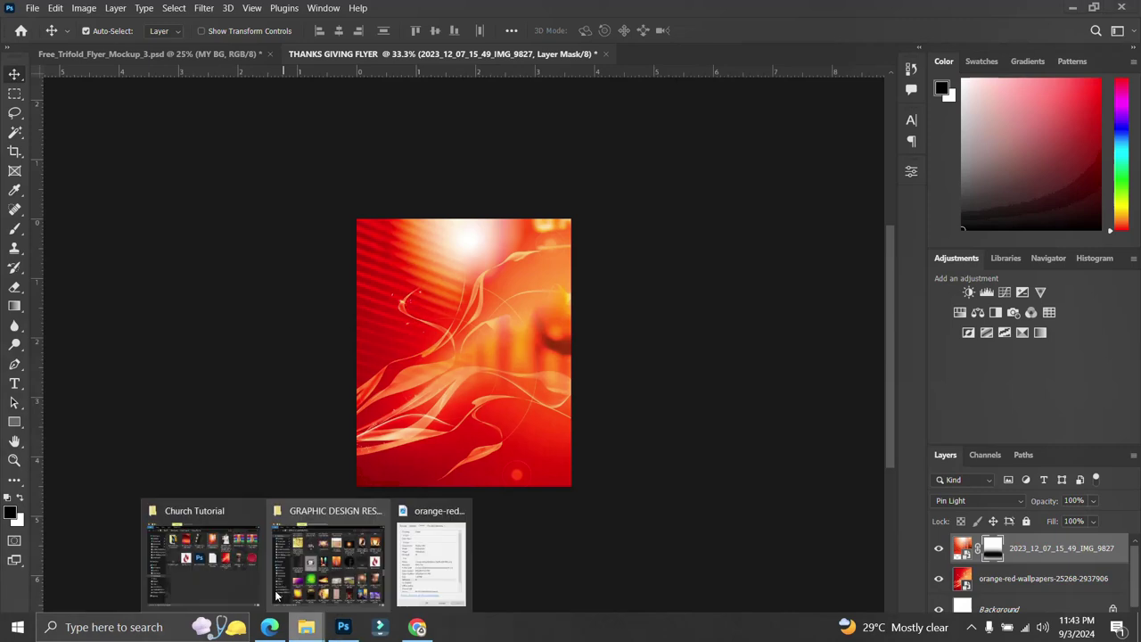
- Place the IMG_6739 stage-lights photo, shrink it, and move it to the top-left corner
mouse_move(306, 627)
click(252, 571)
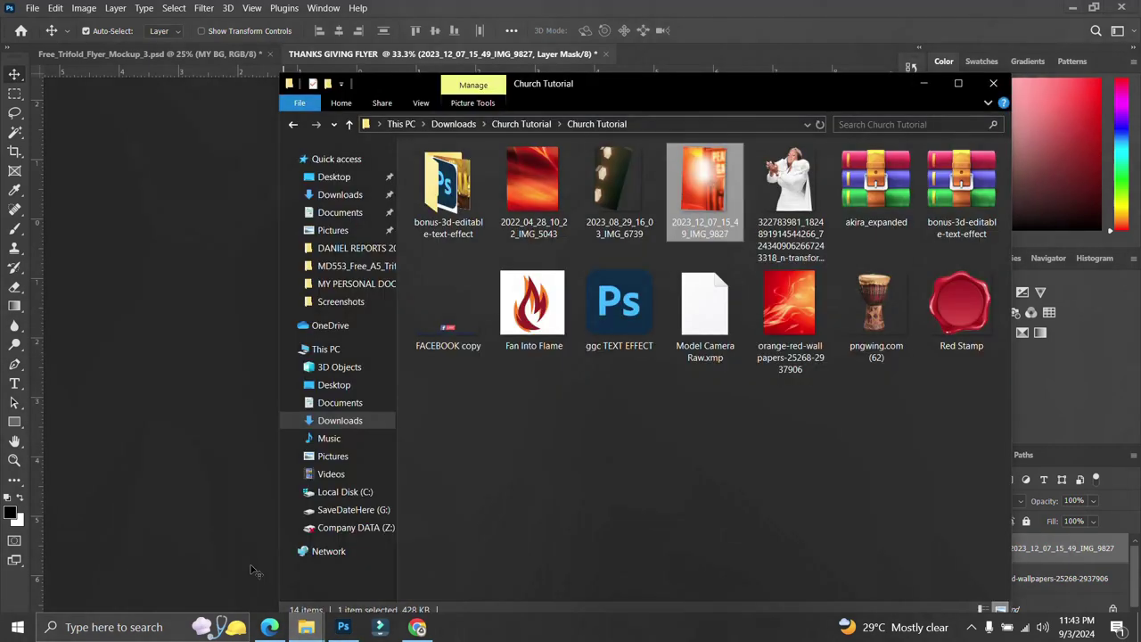
click(599, 184)
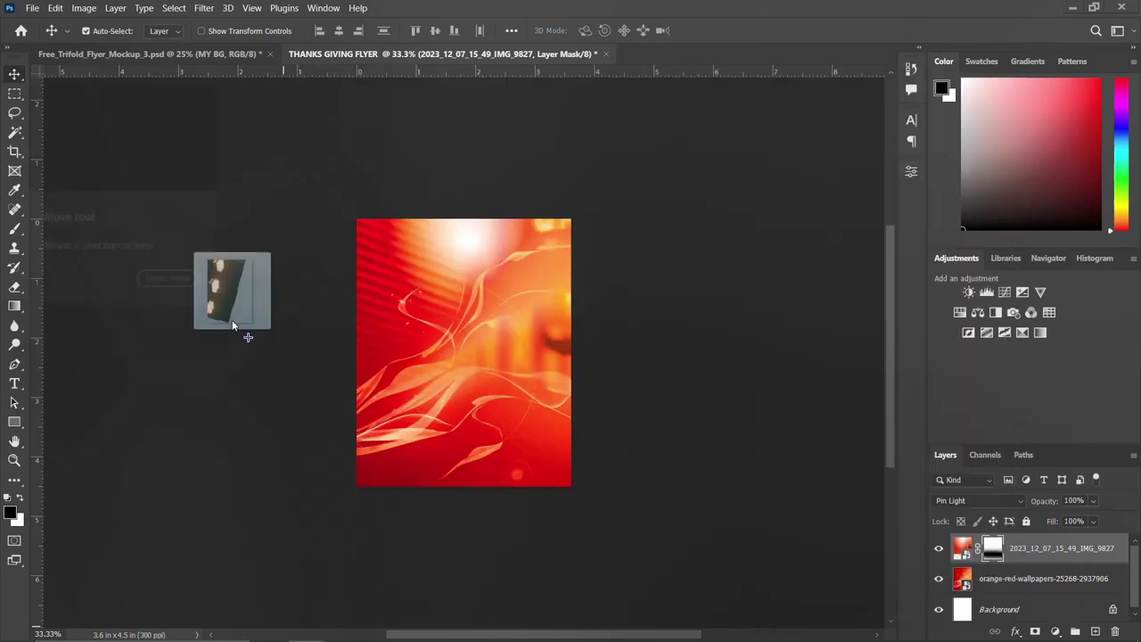
drag(231, 324, 254, 321)
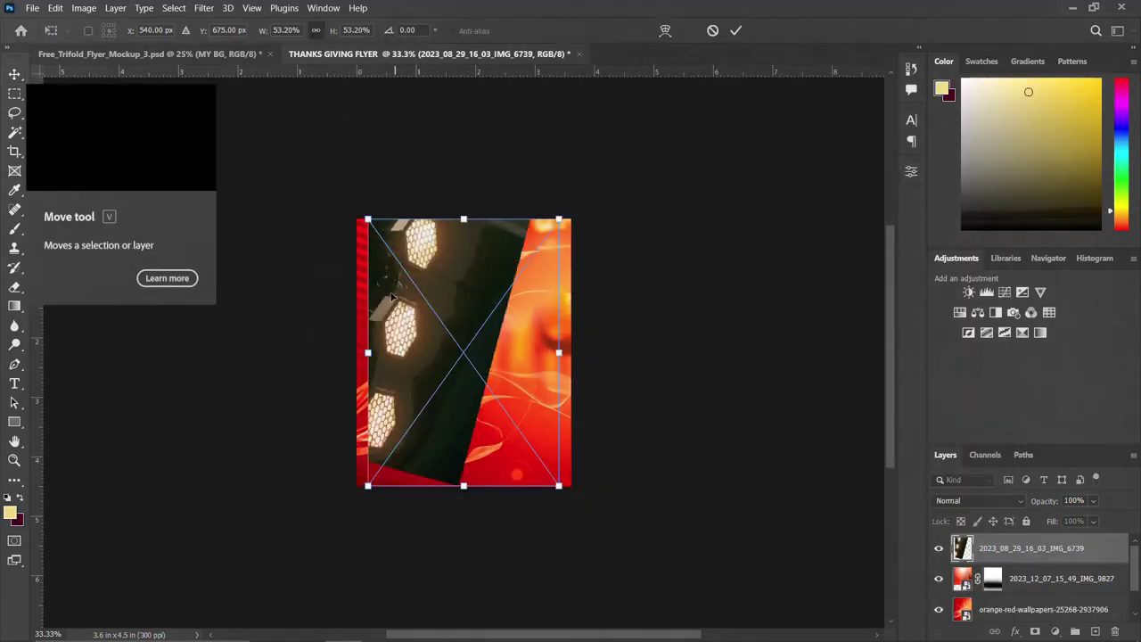
mouse_move(525, 254)
mouse_down()
mouse_move(504, 296)
mouse_move(522, 278)
mouse_up()
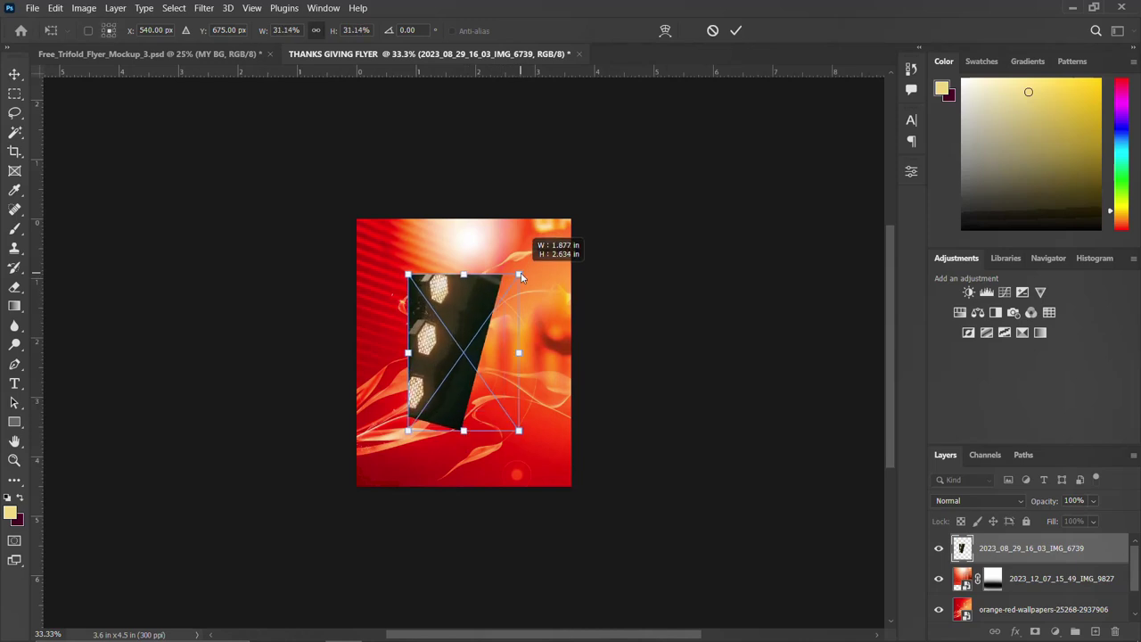
drag(449, 331, 403, 282)
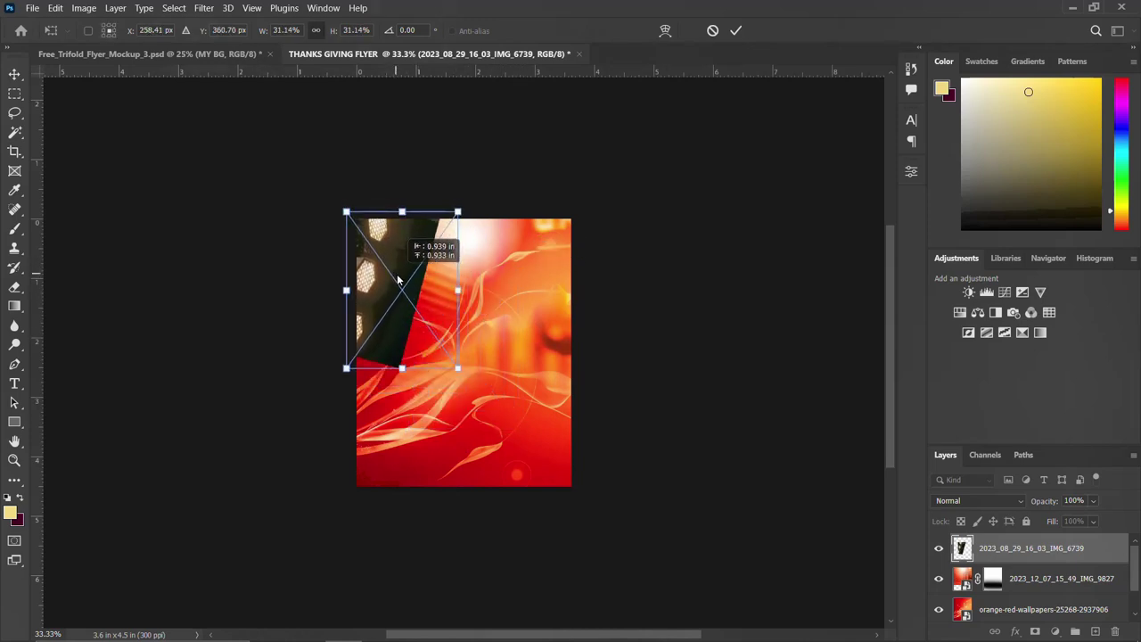
key(Return)
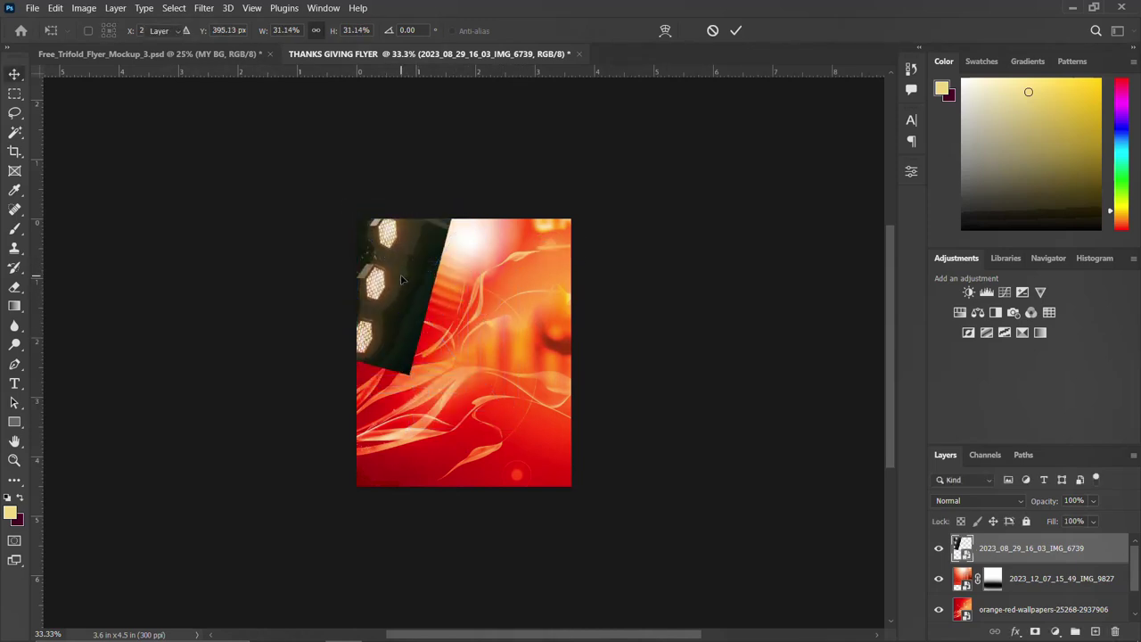
click(980, 501)
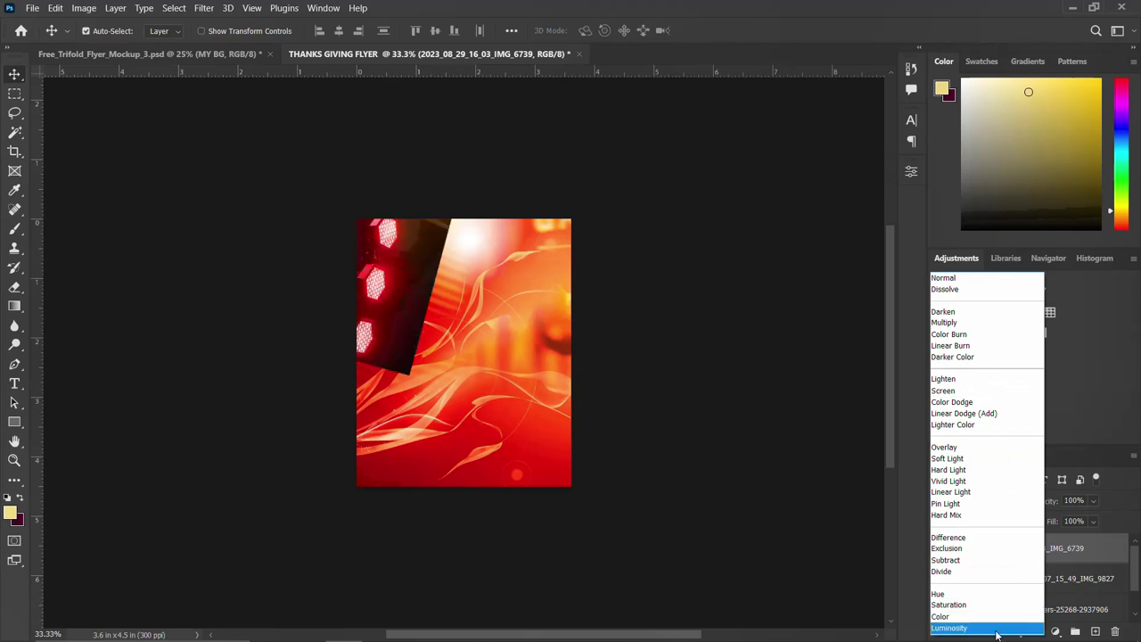
- Set IMG_6739 to Difference, duplicate it, and flip the copy horizontally onto the right edge
click(978, 537)
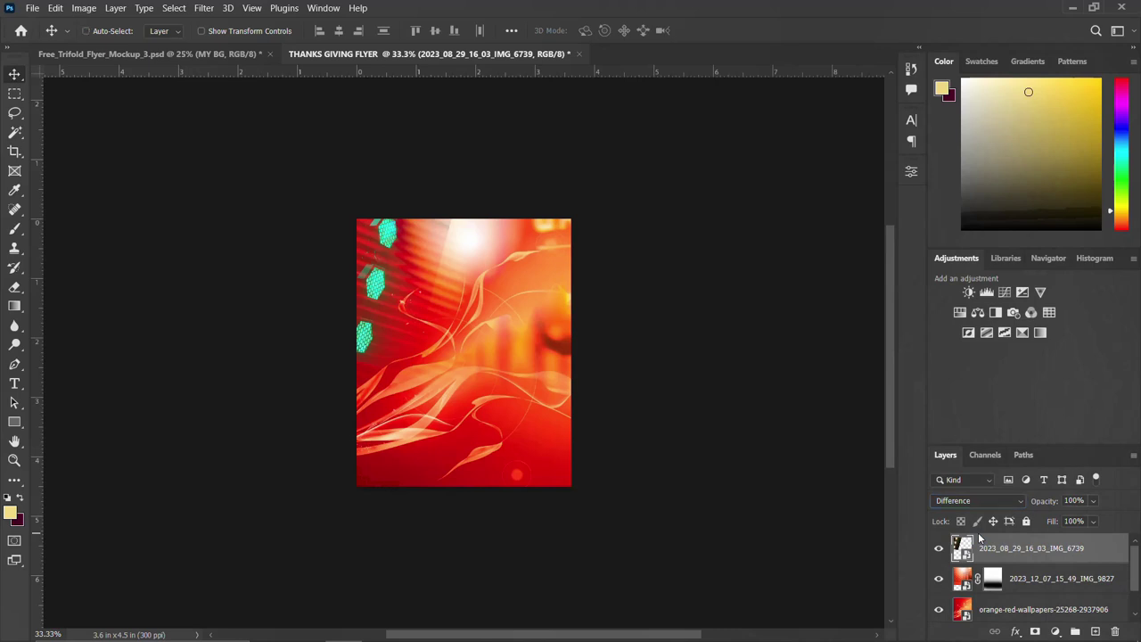
key(ctrl+j)
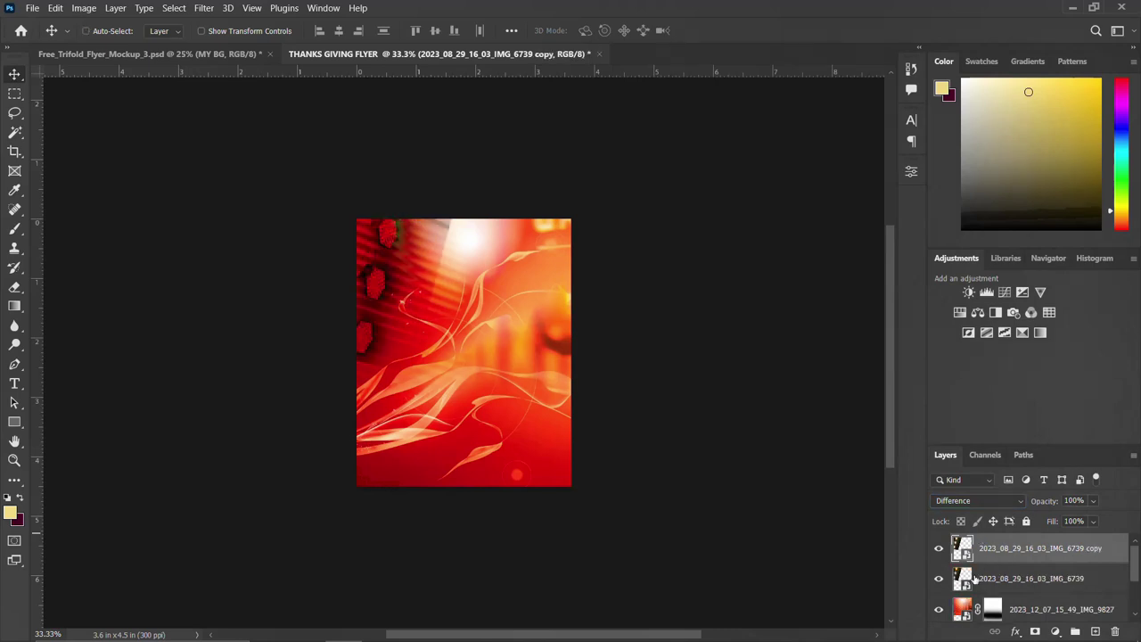
key(ctrl+t)
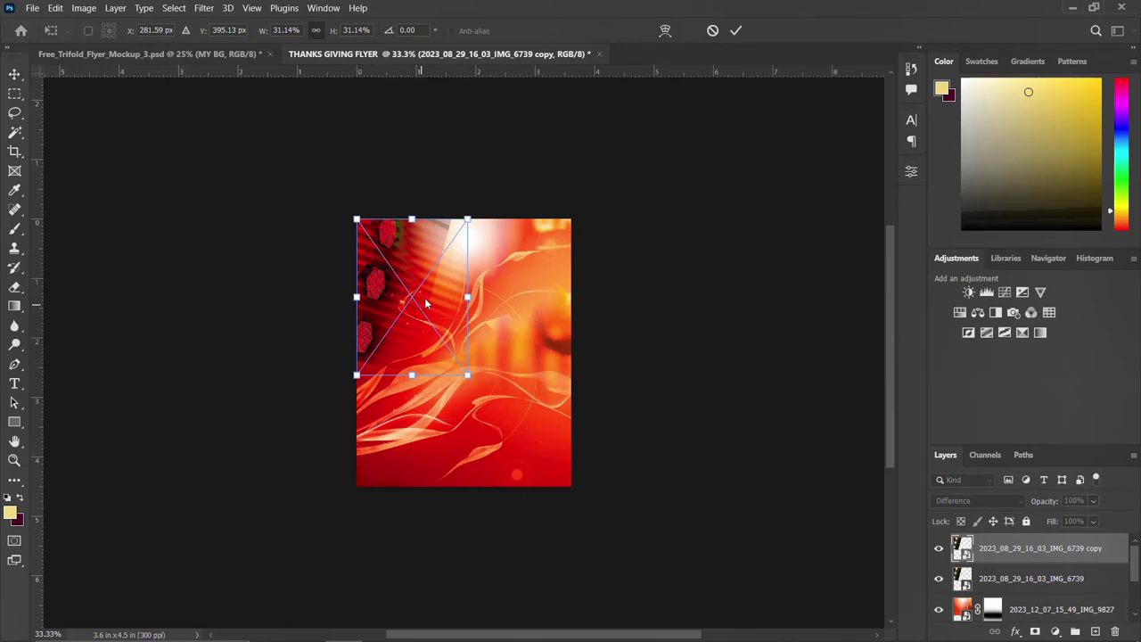
right_click(418, 293)
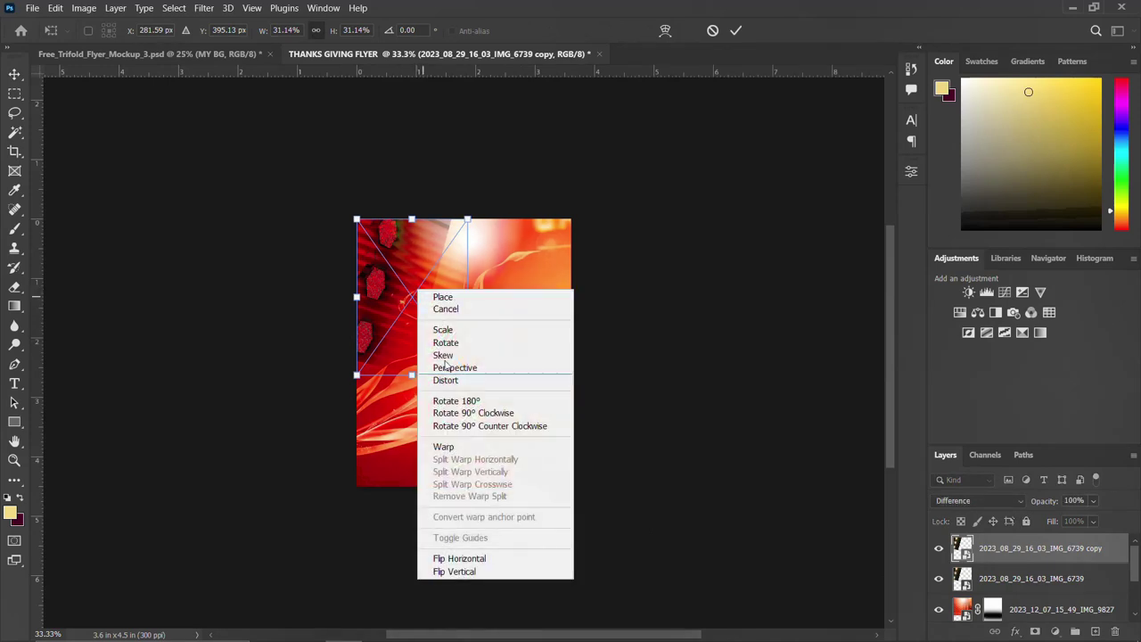
click(458, 558)
drag(420, 297, 521, 296)
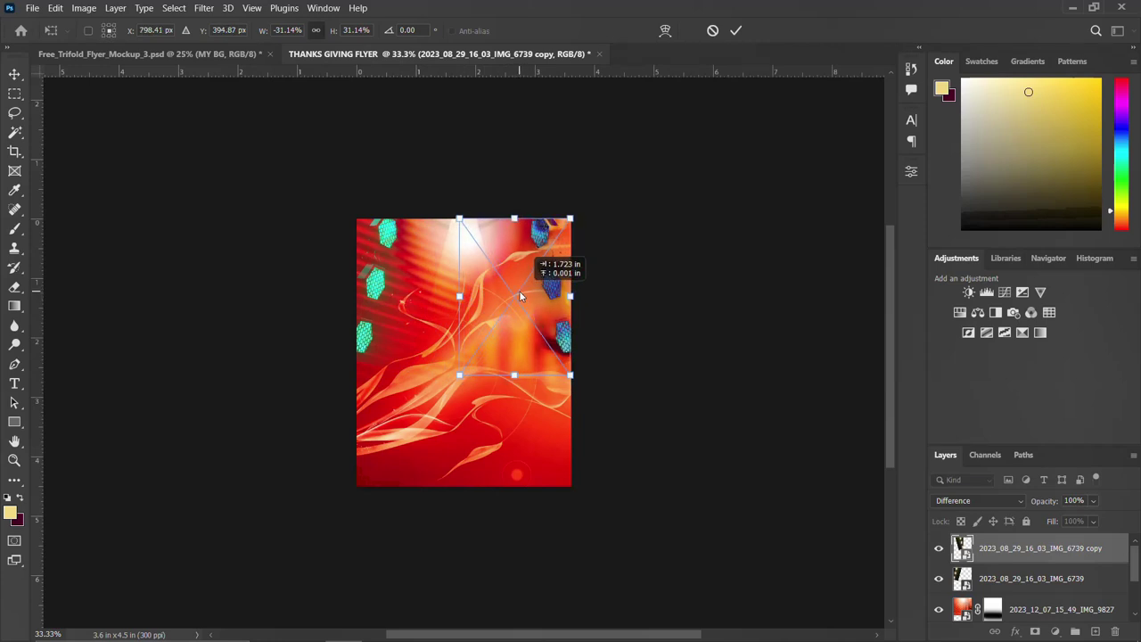
key(Return)
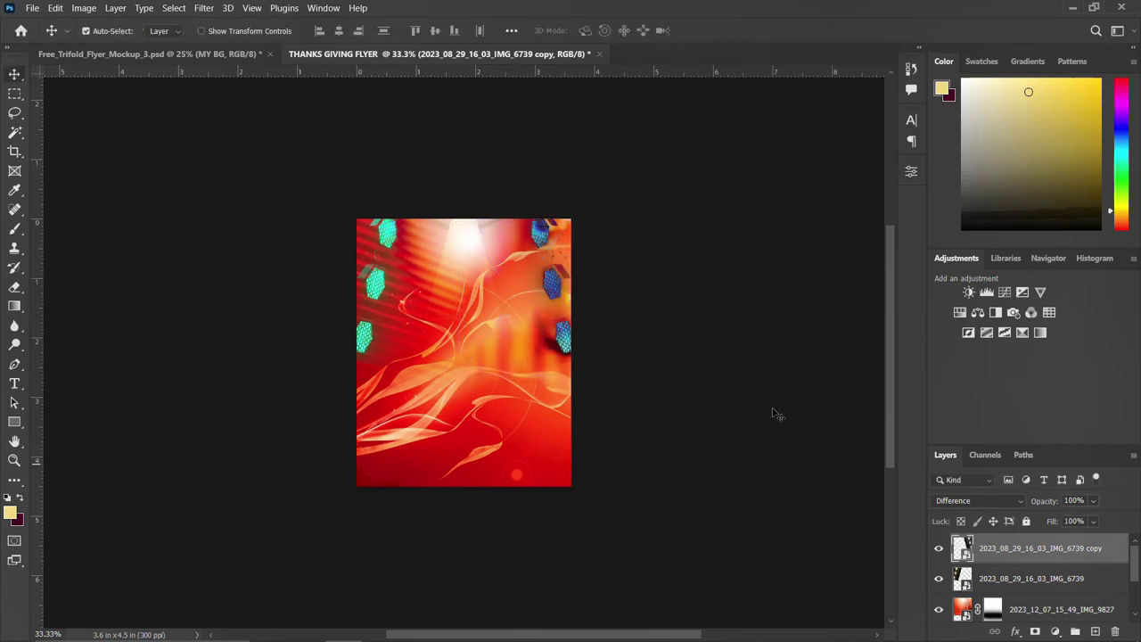
- Blend the copy in Soft Light, keep the original in Difference, and mask the copy
click(999, 501)
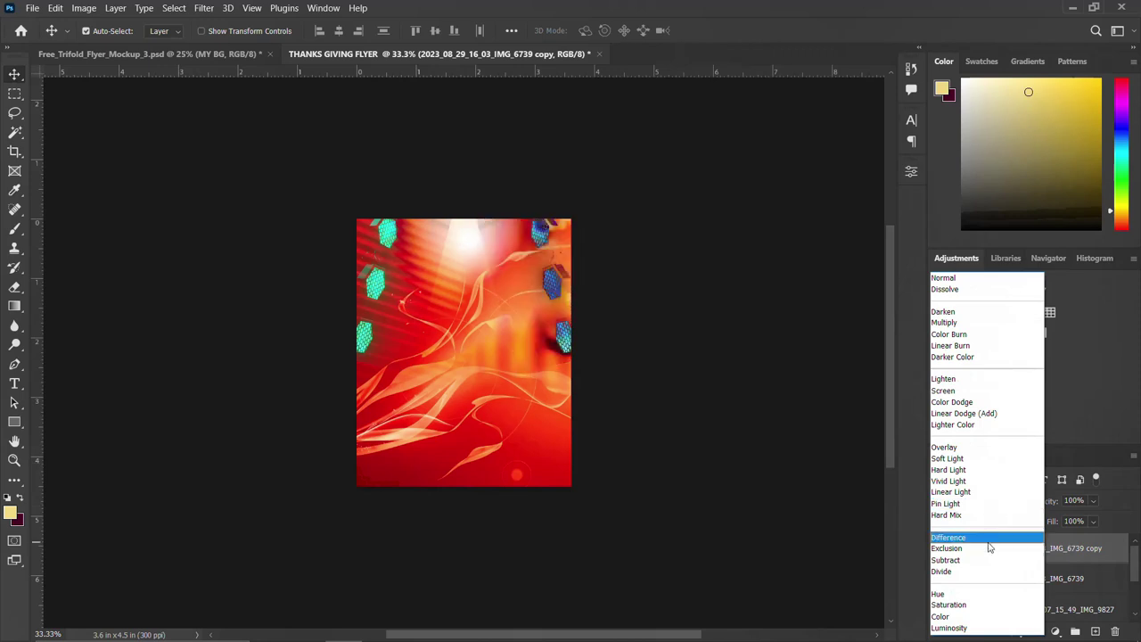
click(1007, 458)
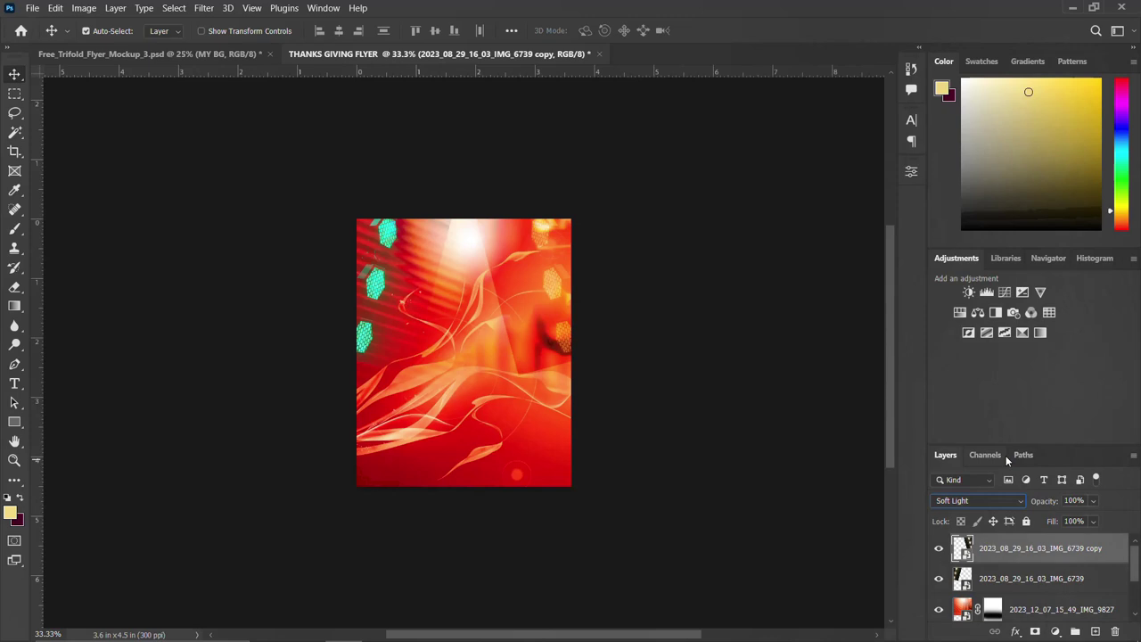
click(1039, 581)
click(981, 499)
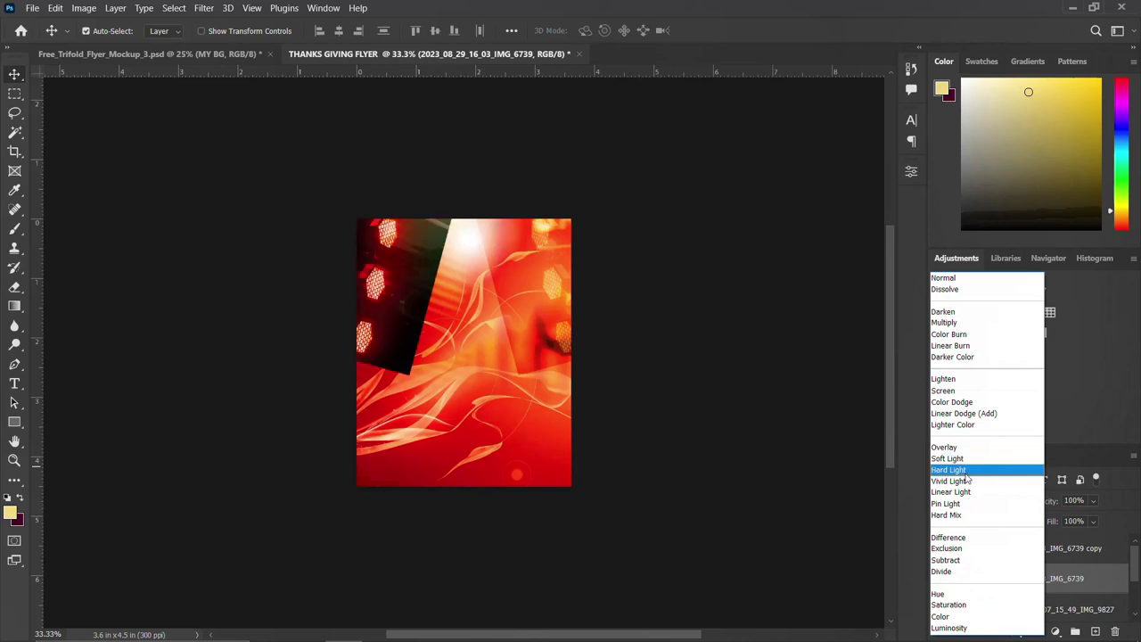
click(975, 538)
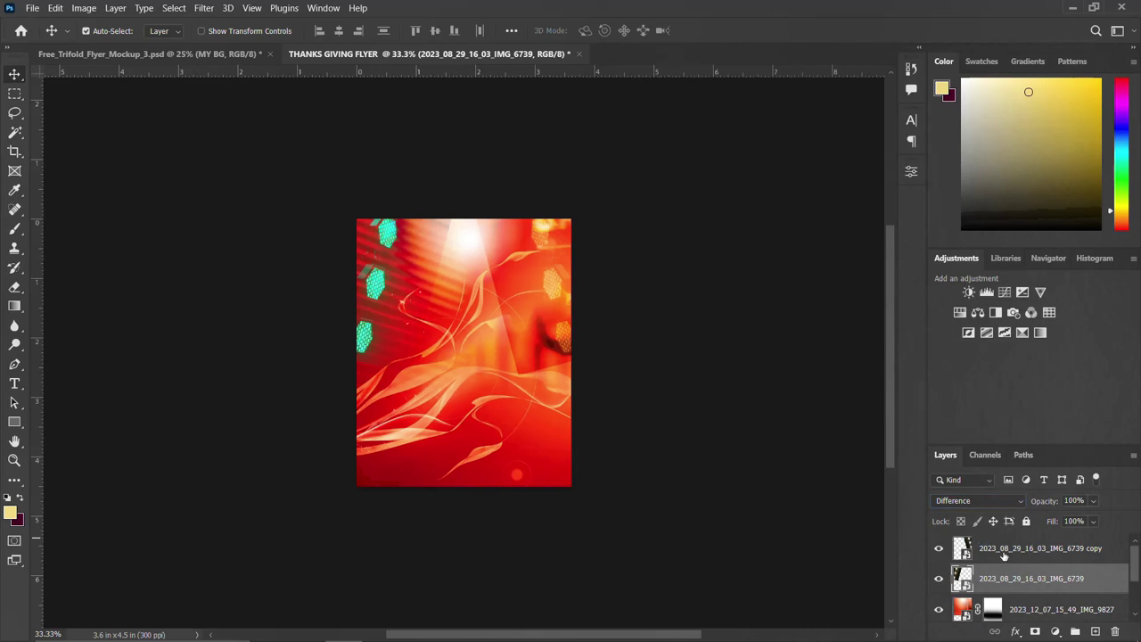
click(1004, 552)
click(1036, 630)
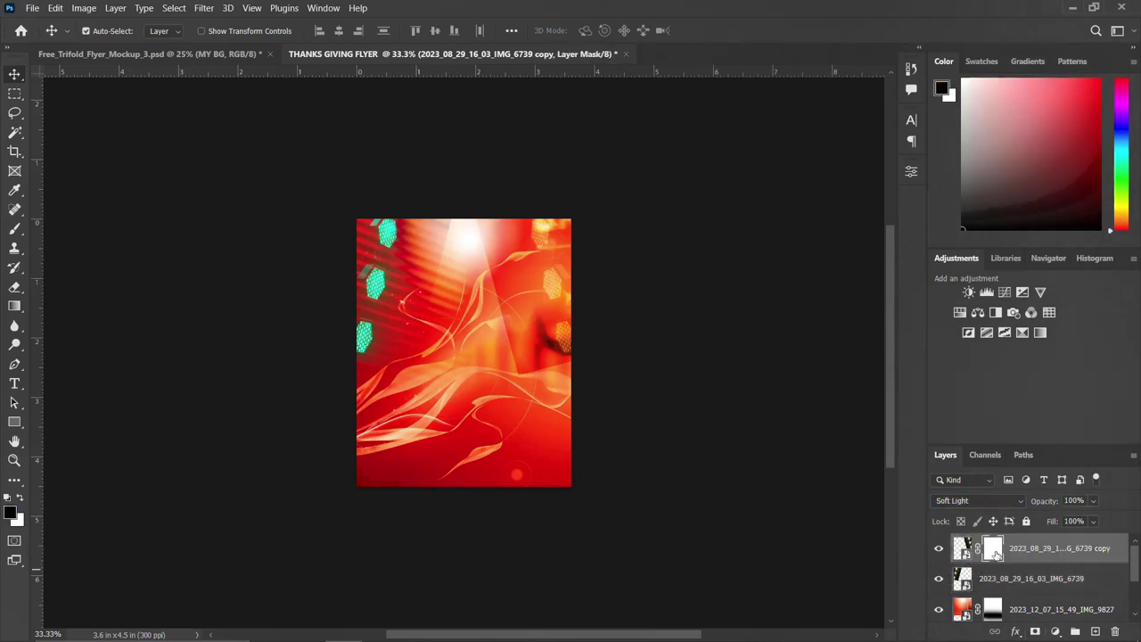
- Brush out the copy's mask near the top centre, then mask and paint out the original's lower left
key(b)
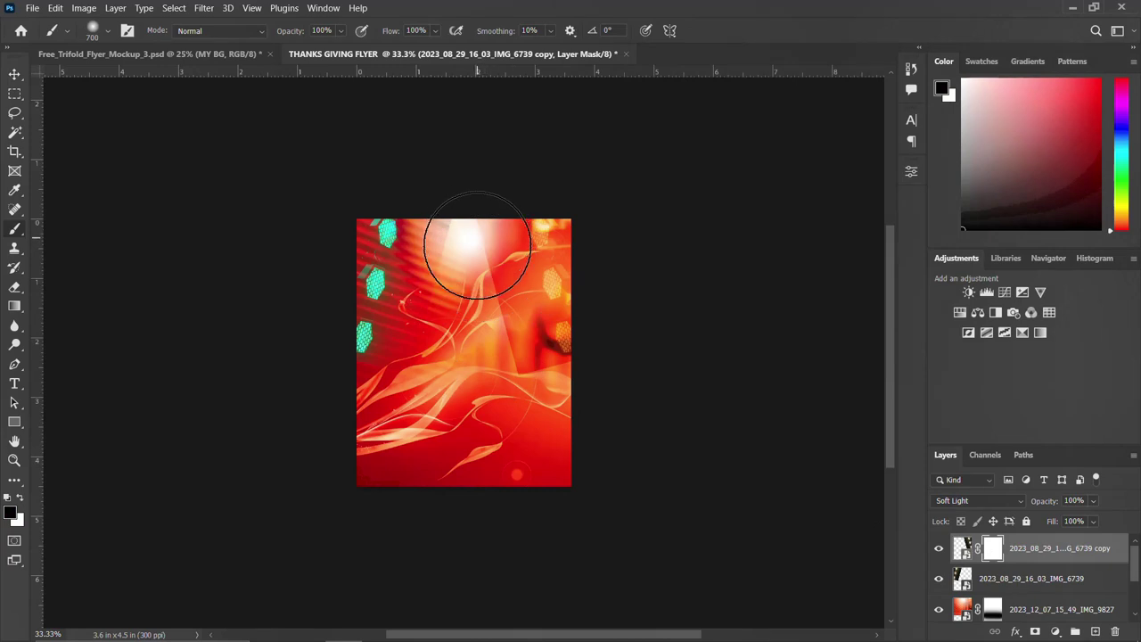
drag(512, 380, 584, 369)
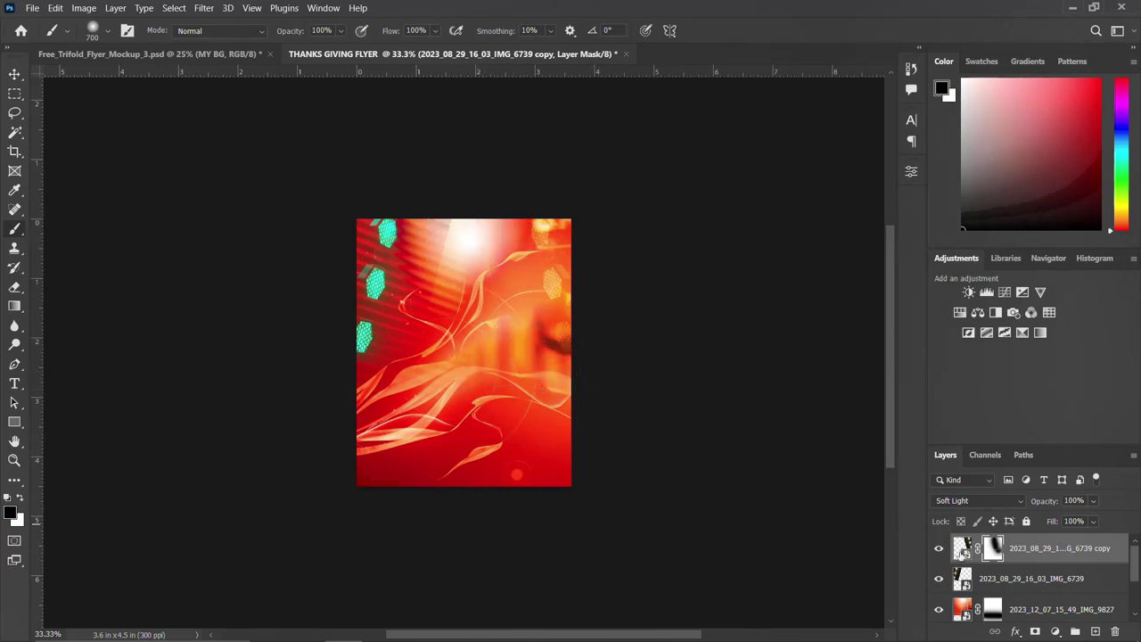
click(1034, 579)
click(1035, 630)
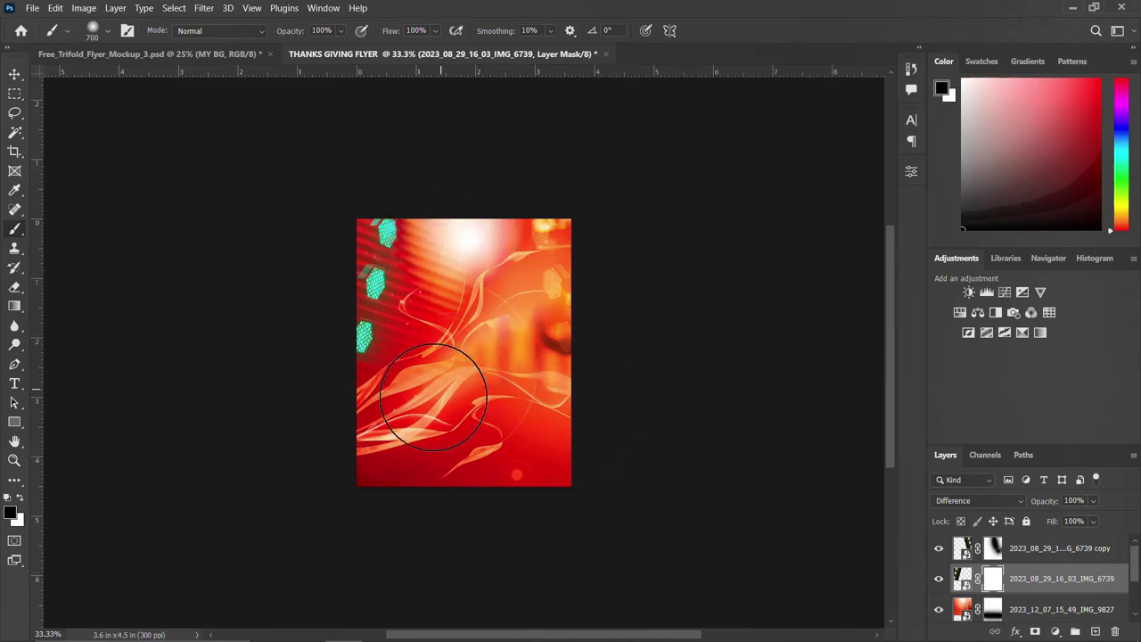
drag(727, 363, 672, 347)
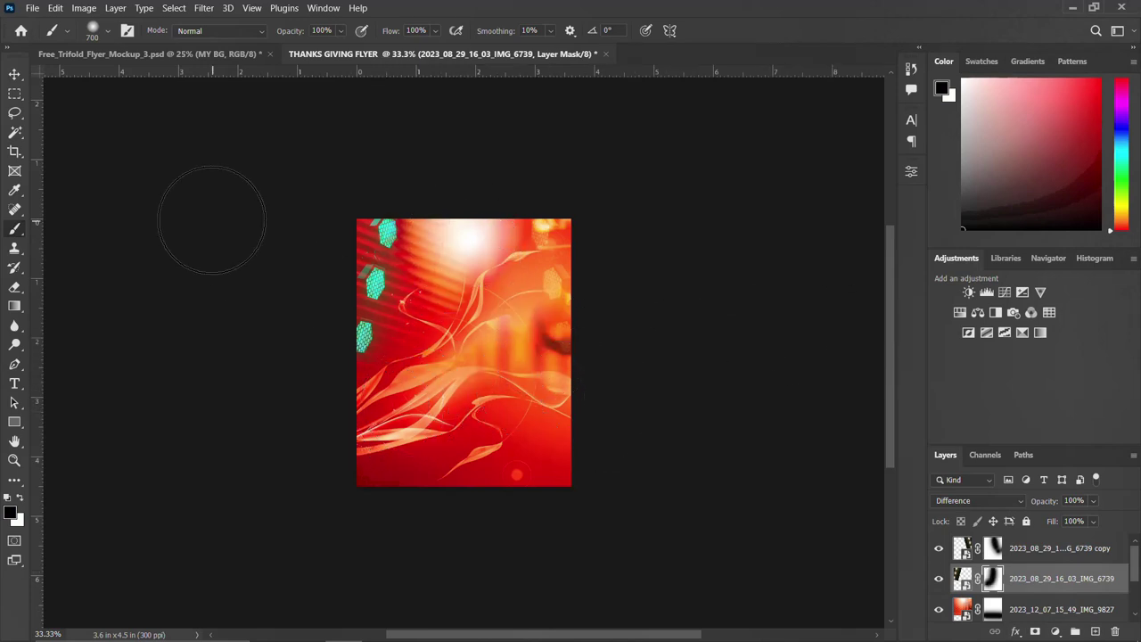
click(14, 74)
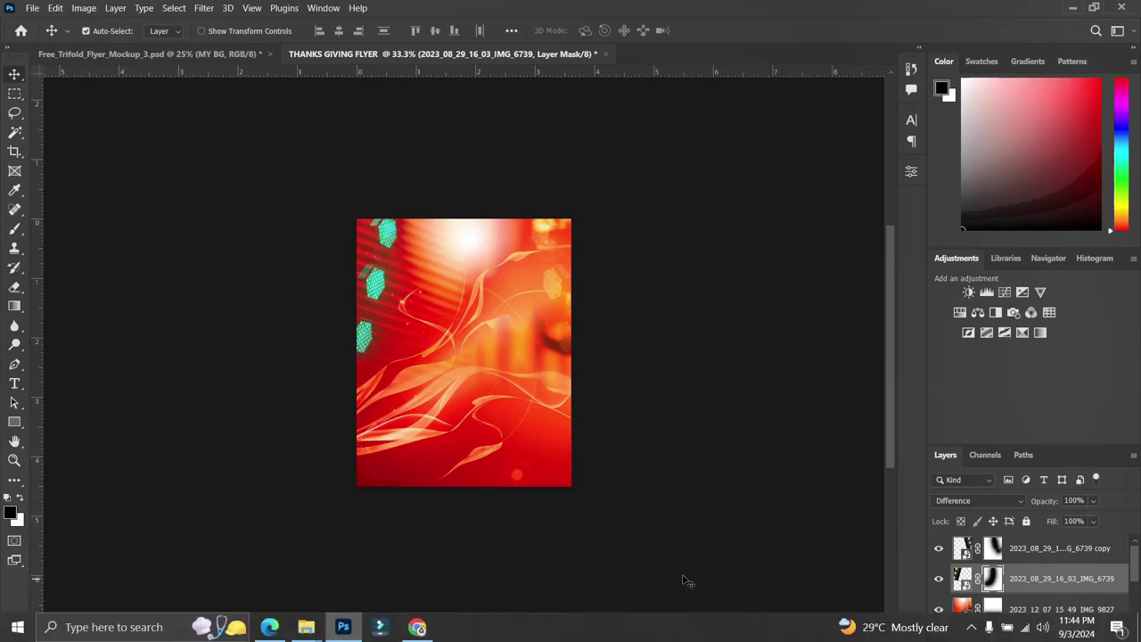
mouse_move(306, 627)
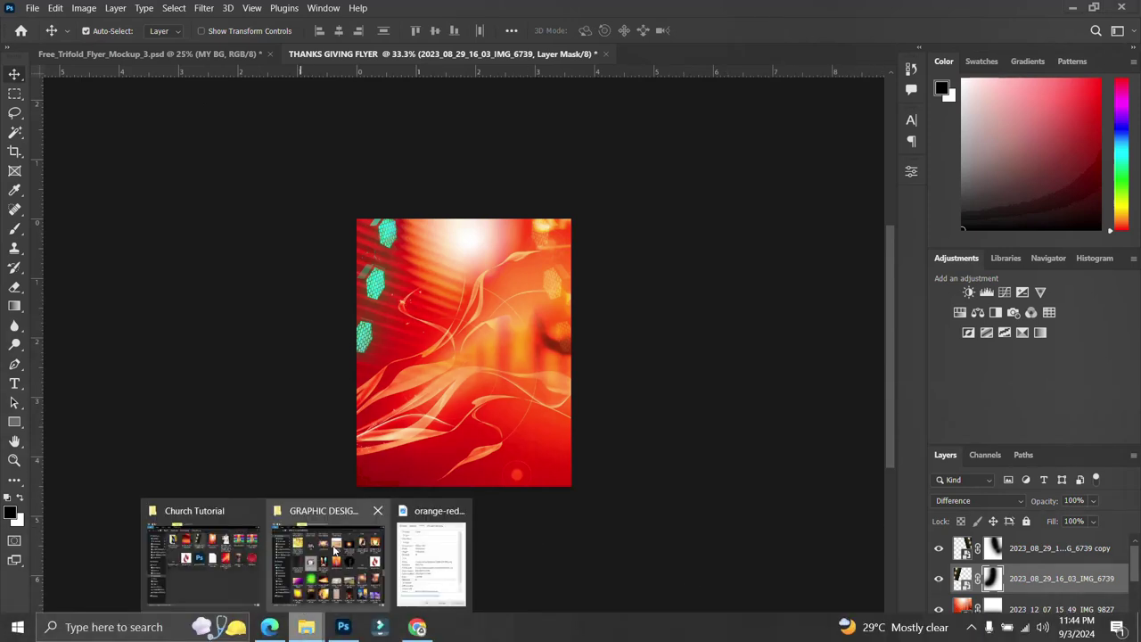
- Place the red IMG_5043 image on the flyer and try Color Dodge blending
click(198, 548)
drag(532, 183, 202, 407)
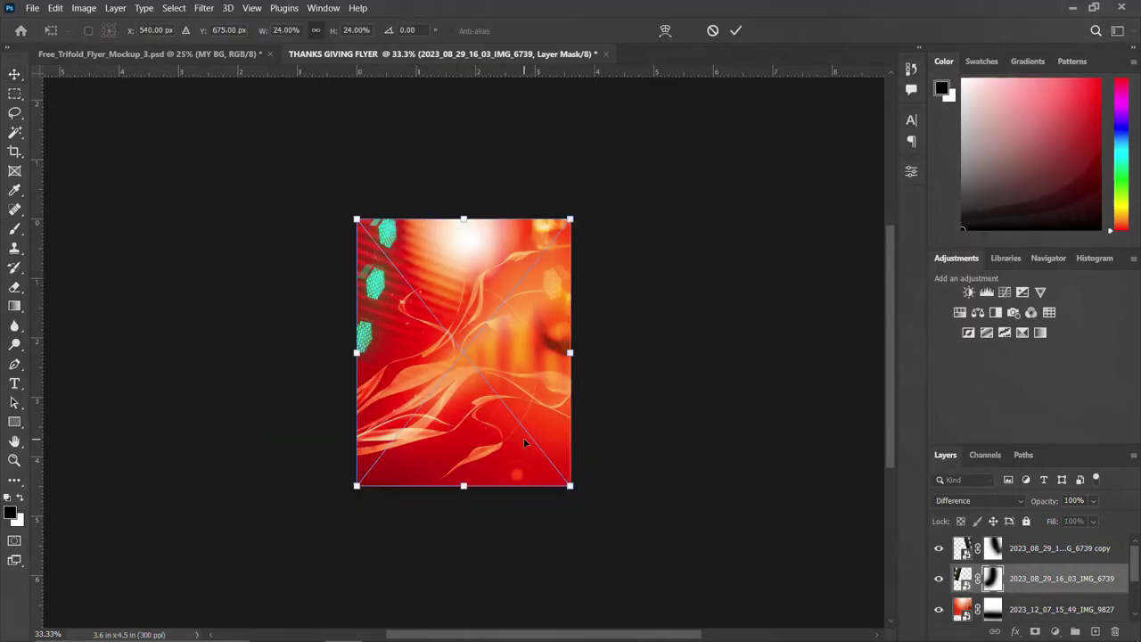
key(Return)
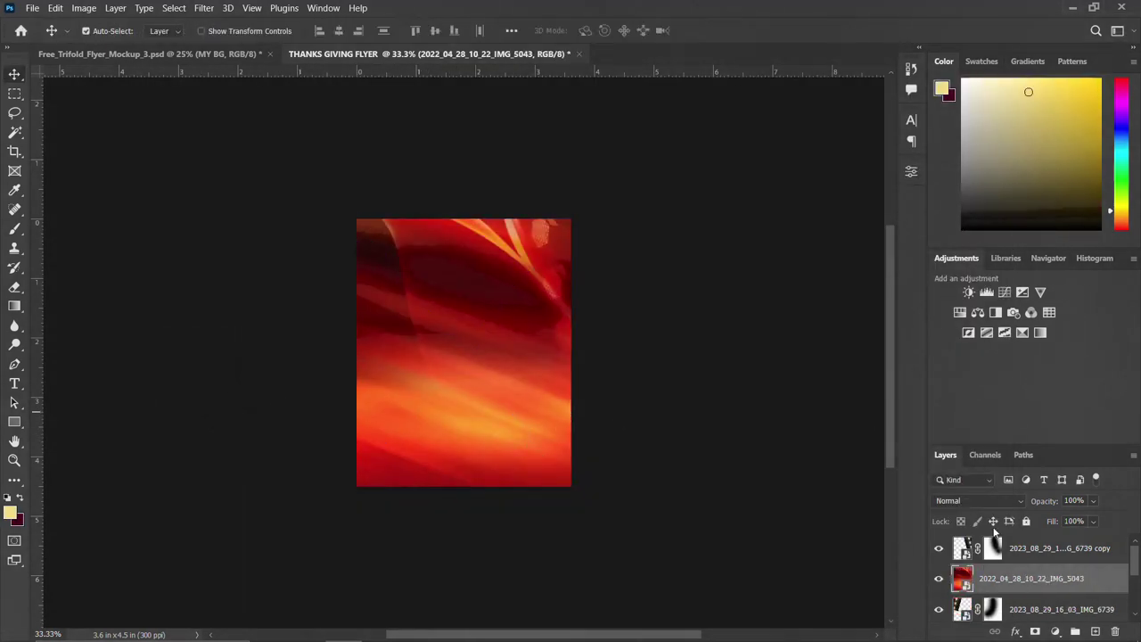
click(996, 501)
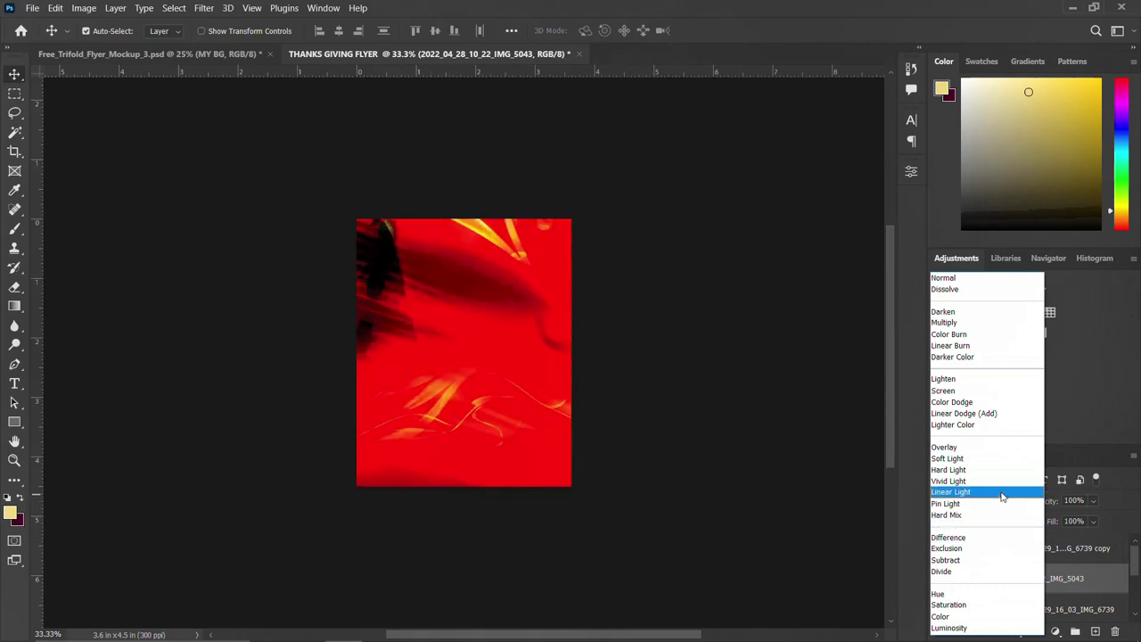
click(1002, 403)
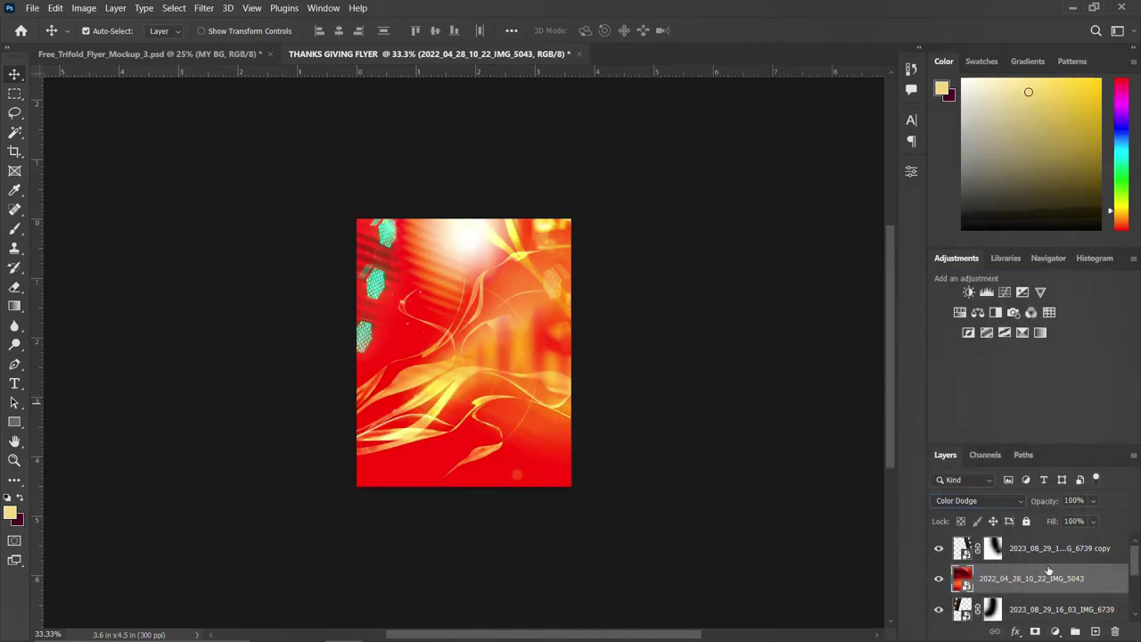
- Move the IMG_5043 layer to the top of the stack and blend it in Soft Light
drag(1052, 580, 1049, 554)
click(998, 499)
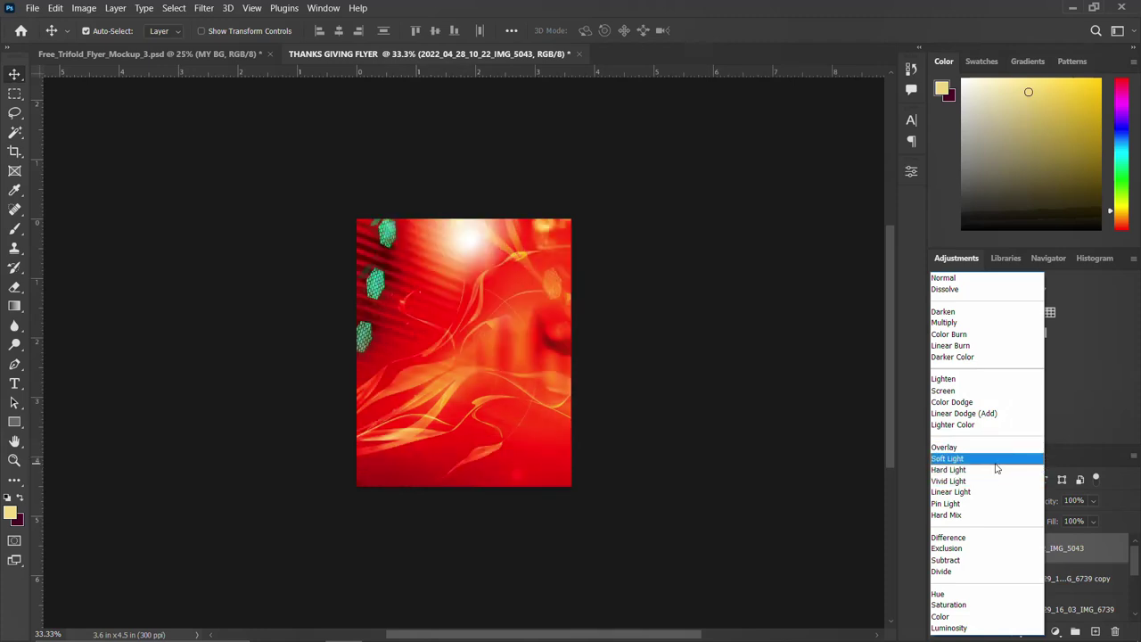
click(995, 462)
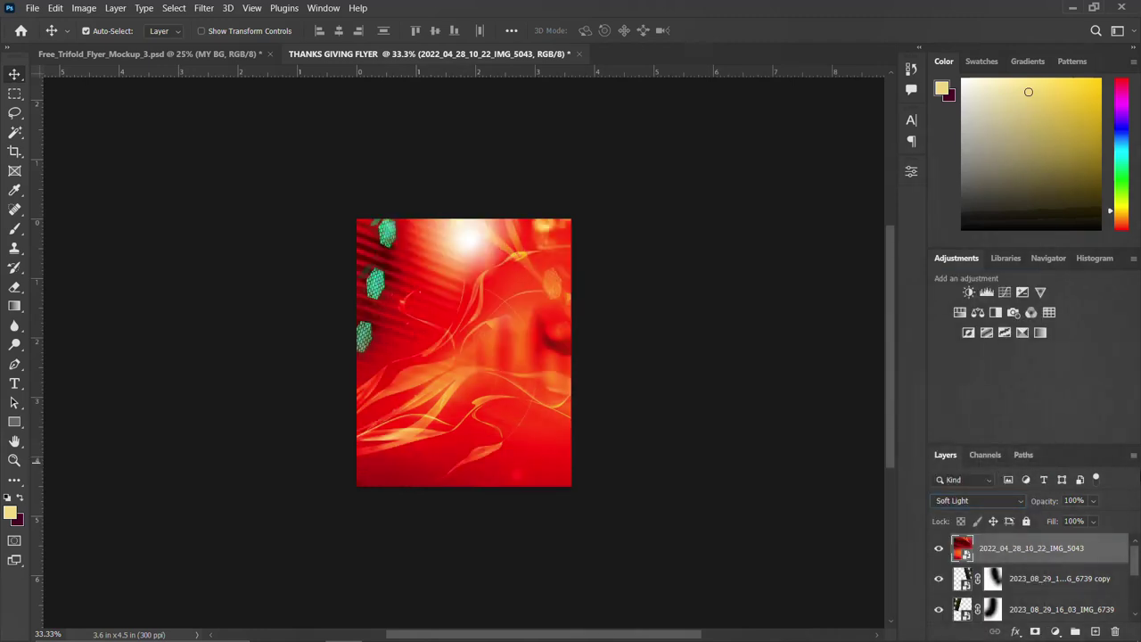
scroll(1054, 579, down, 5)
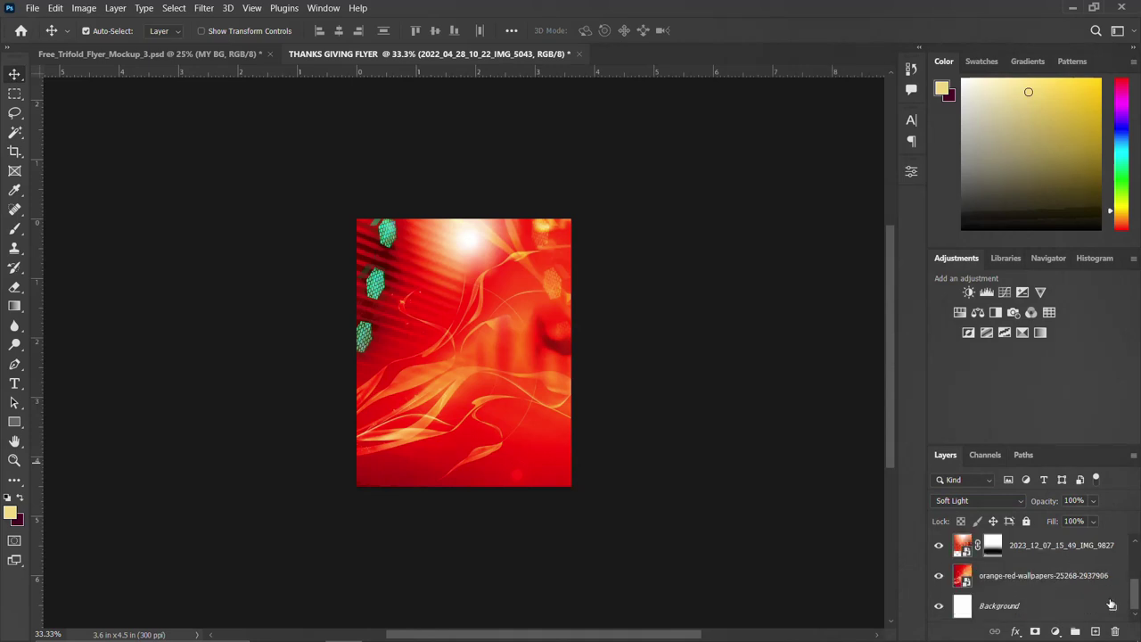
- Unlock the Background layer, group every layer, and name the group BACKGROUND
click(1111, 605)
scroll(1031, 593, up, 5)
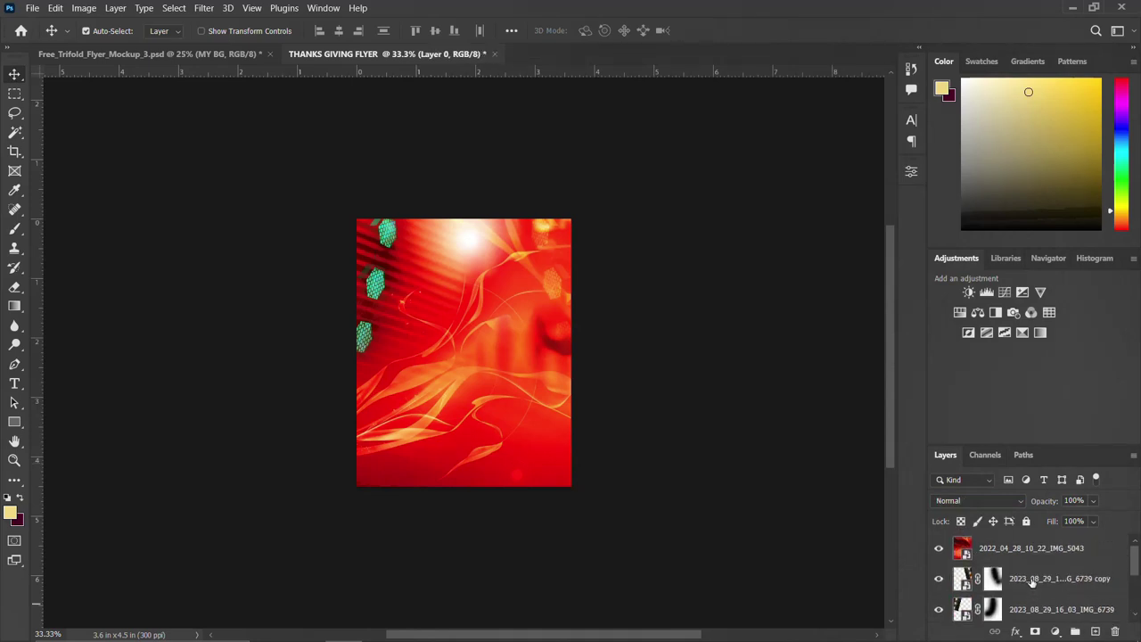
shift+click(1033, 550)
key(ctrl+g)
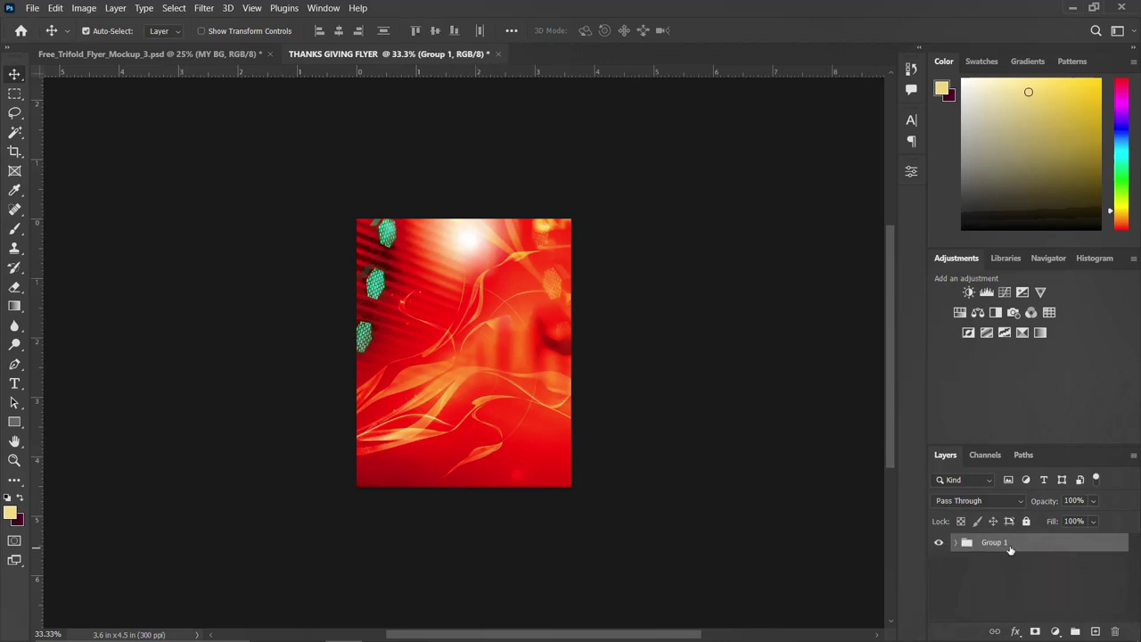
double_click(992, 541)
text(BACKGROUND)
key(Return)
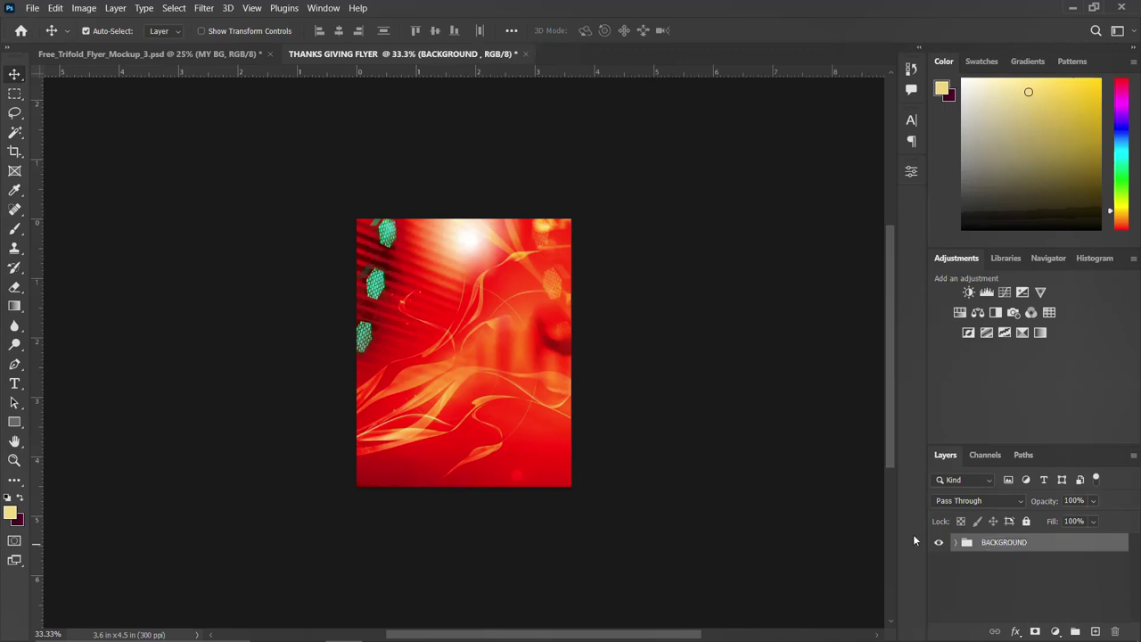
click(937, 542)
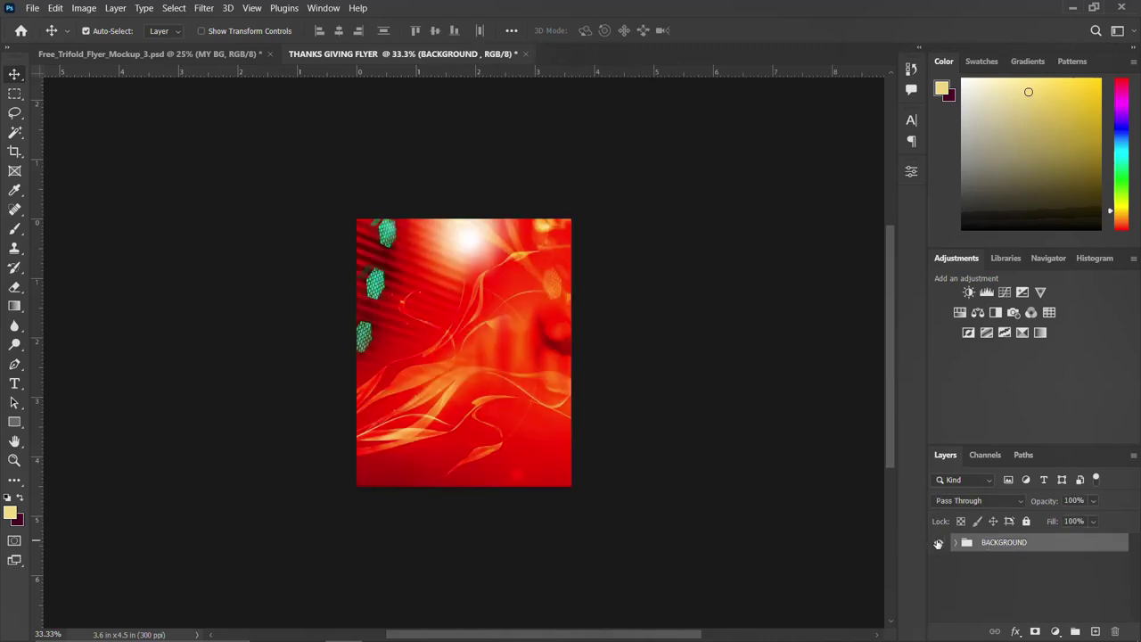
key(ctrl+plus)
key(ctrl+plus)
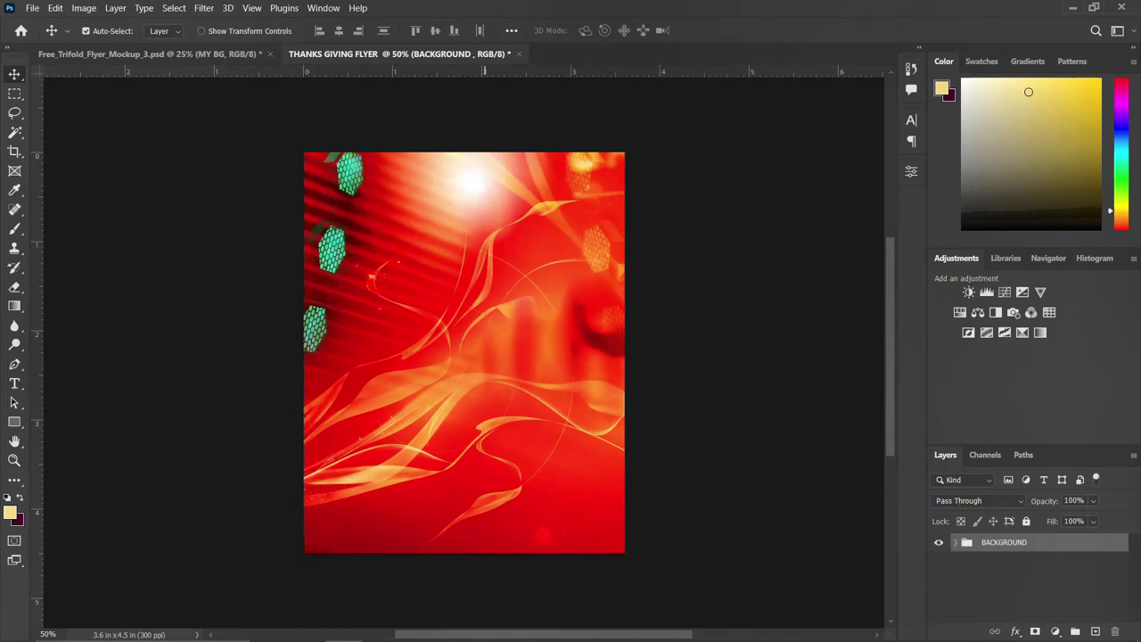
mouse_move(305, 626)
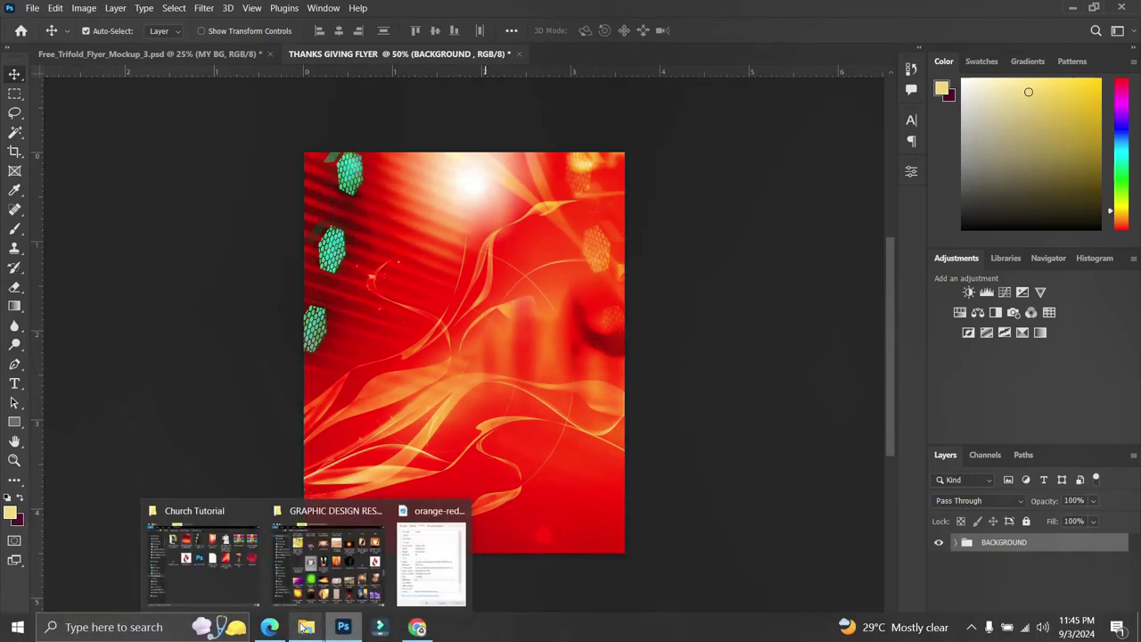
- Place the FACEBOOK graphic, move it near the top, and shrink it to about three-quarters
click(196, 560)
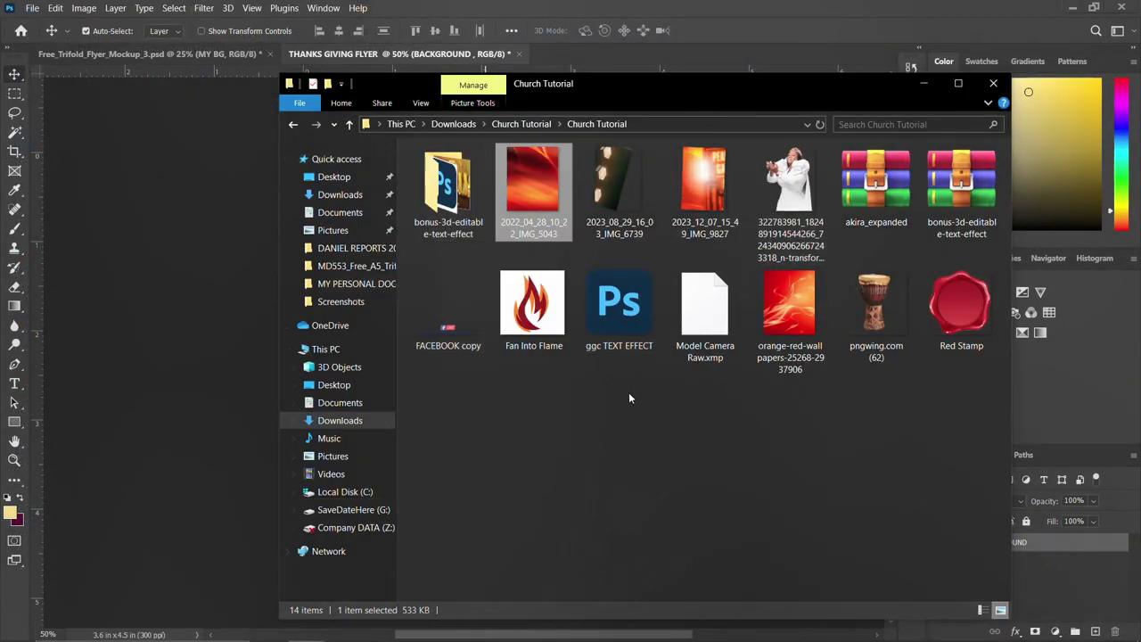
mouse_move(445, 312)
mouse_down()
mouse_move(140, 327)
mouse_move(146, 318)
mouse_up()
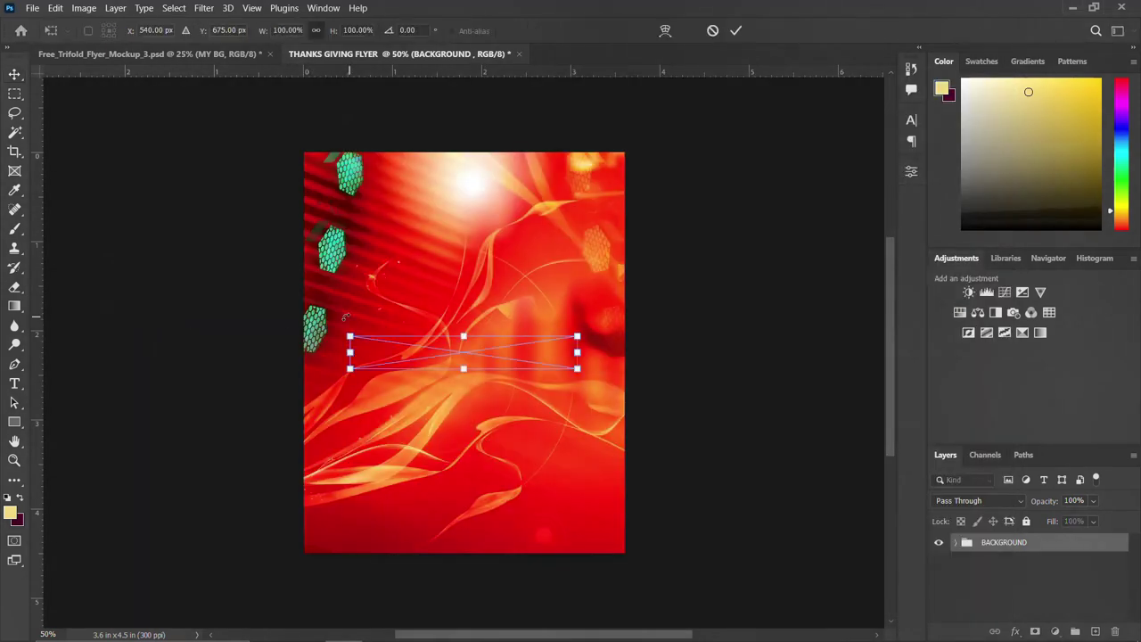
drag(479, 365, 473, 210)
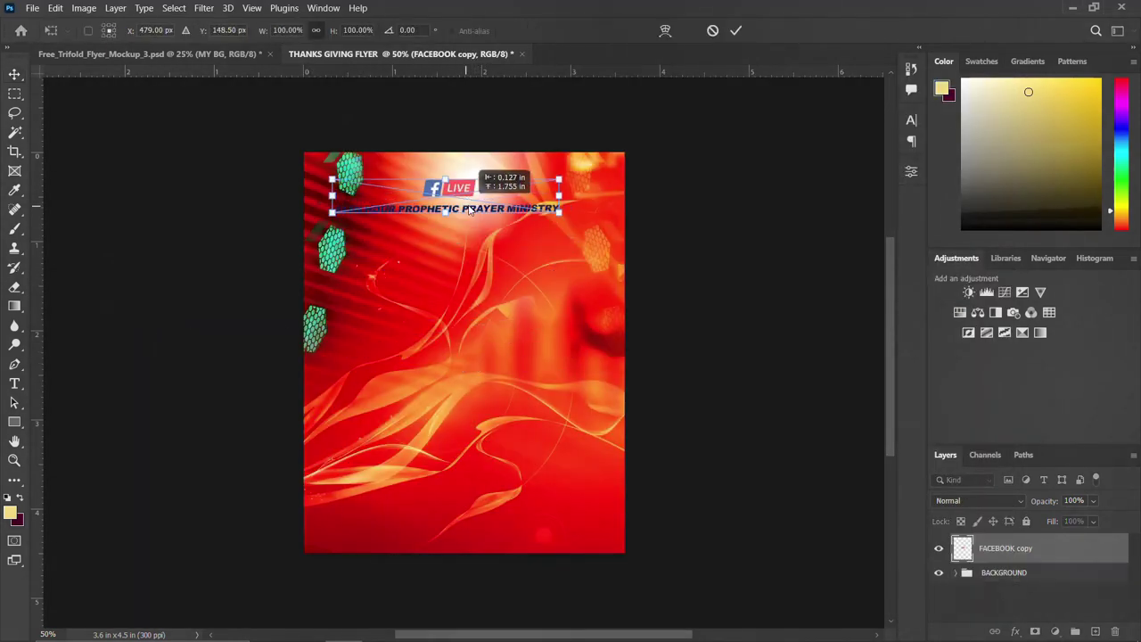
drag(576, 211, 547, 205)
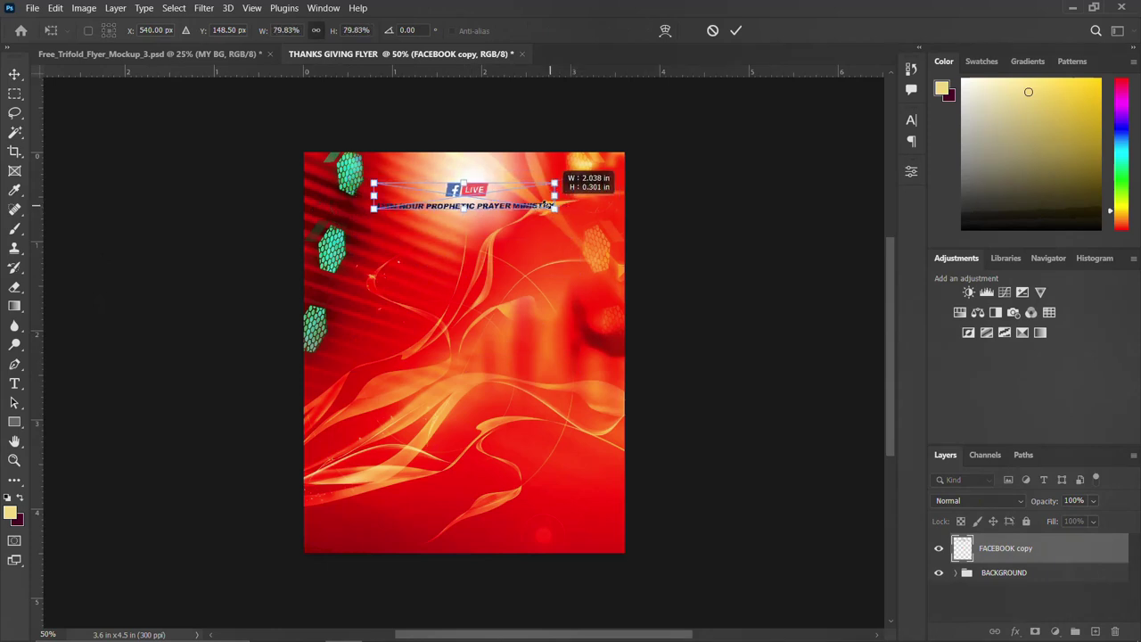
key(Return)
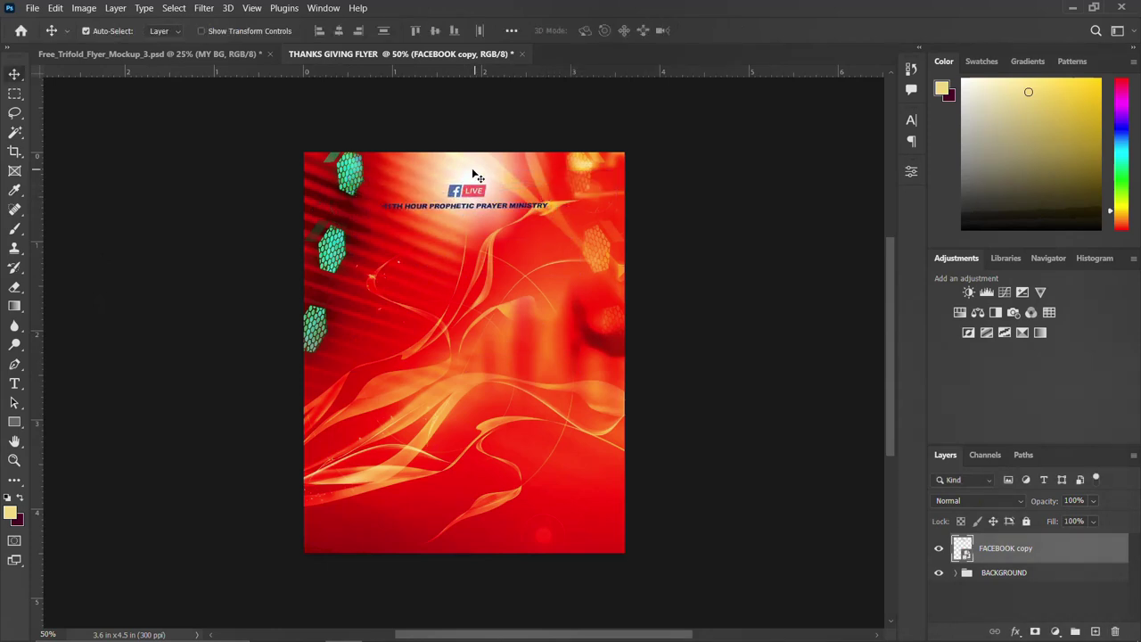
- Marquee-select the ministry text line and copy it onto its own layer
key(ctrl+a)
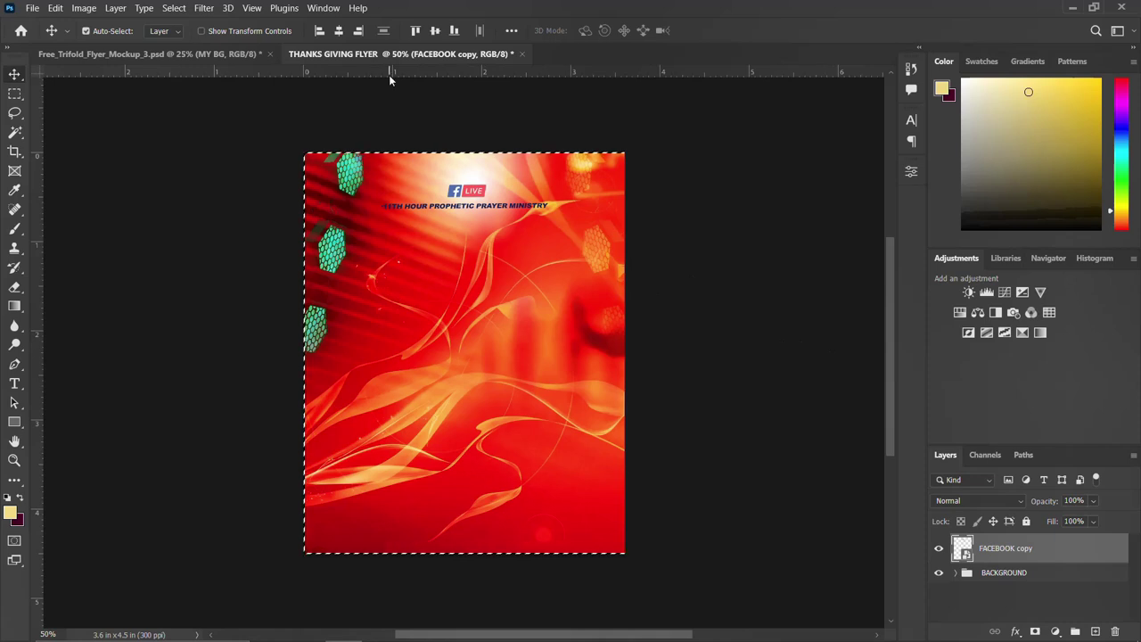
key(ctrl+d)
key(ctrl)
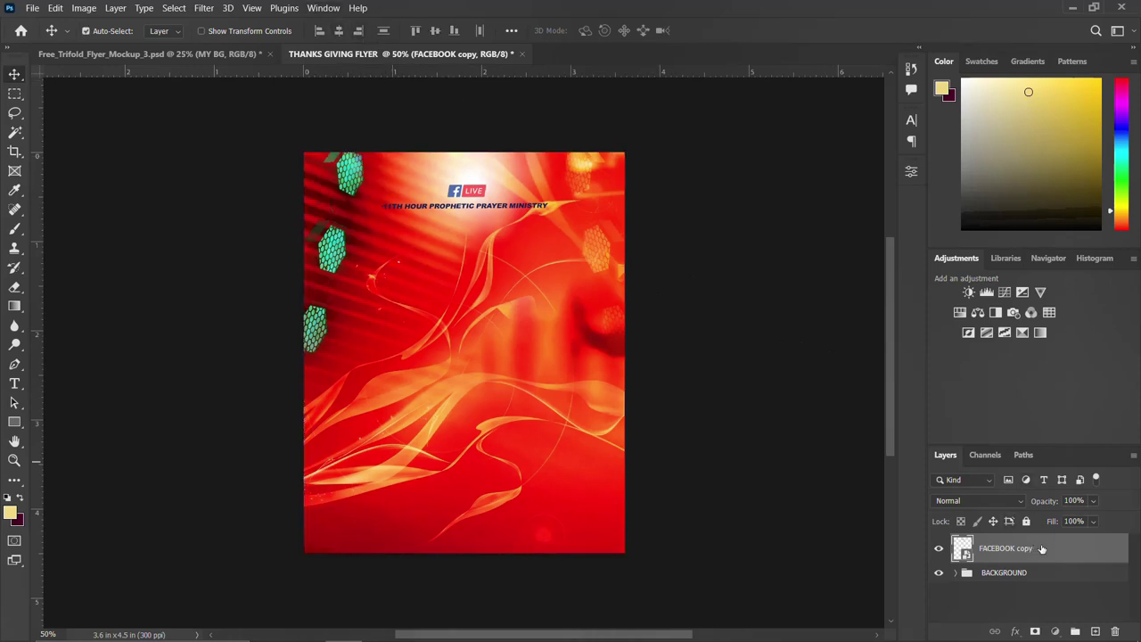
right_click(14, 93)
click(89, 90)
drag(567, 214, 364, 203)
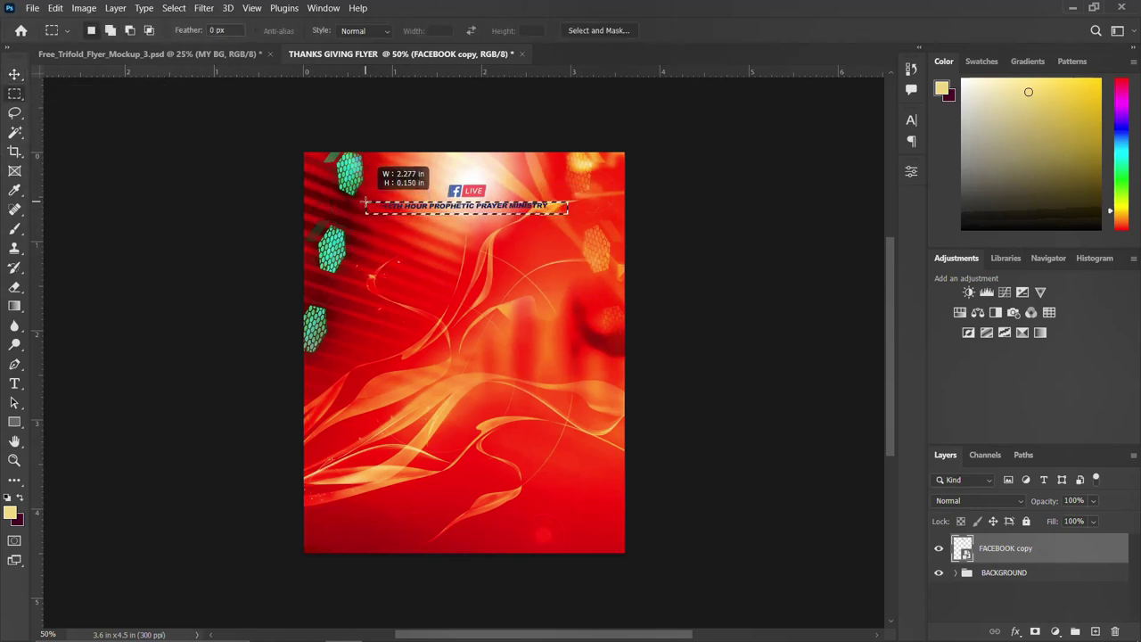
drag(365, 204, 365, 202)
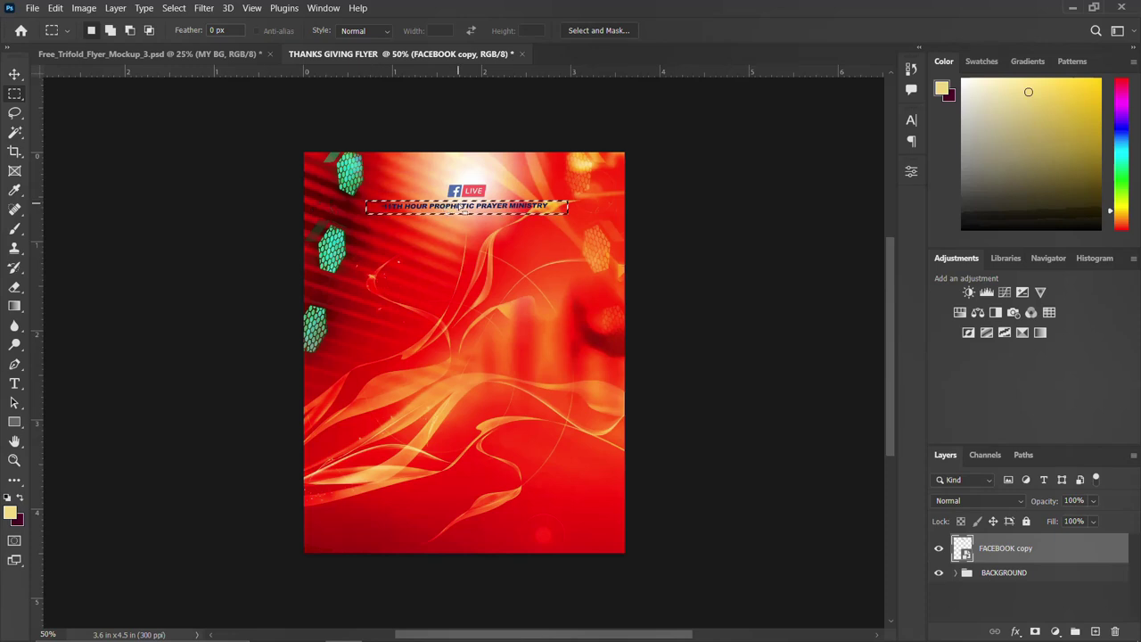
key(ctrl+j)
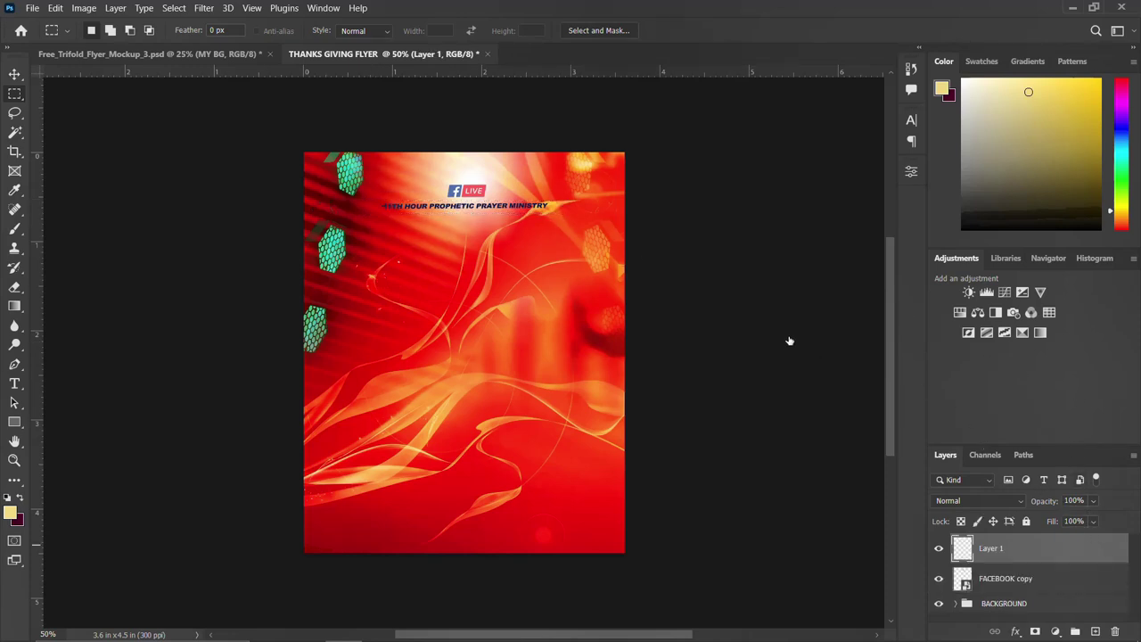
- Give Layer 1 a white #ffffff Color Overlay layer style
double_click(1096, 549)
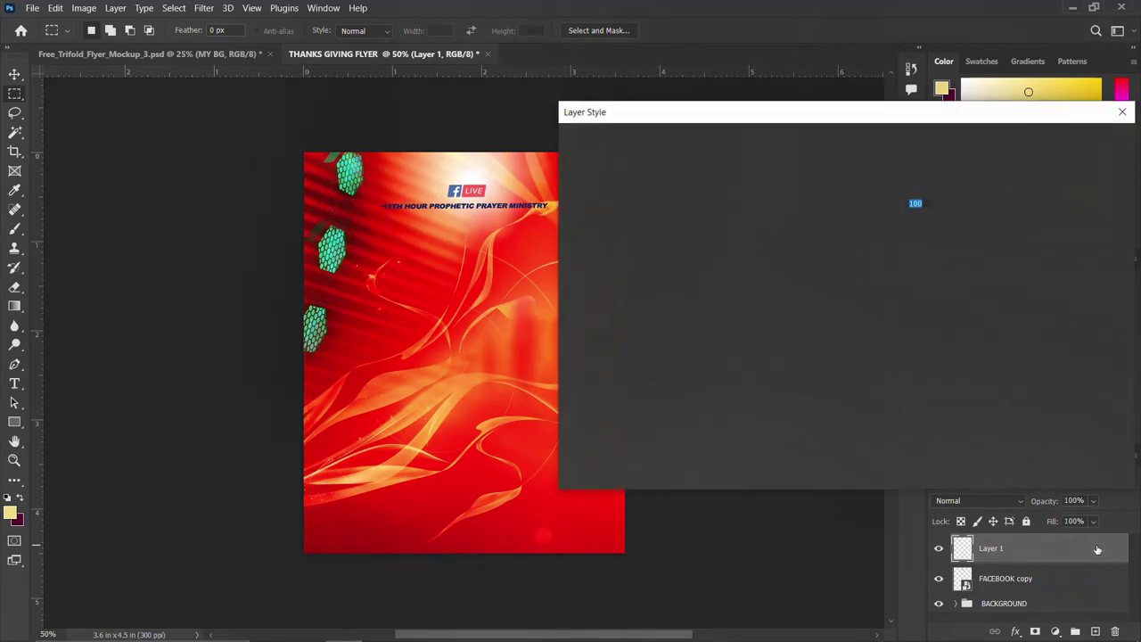
click(608, 356)
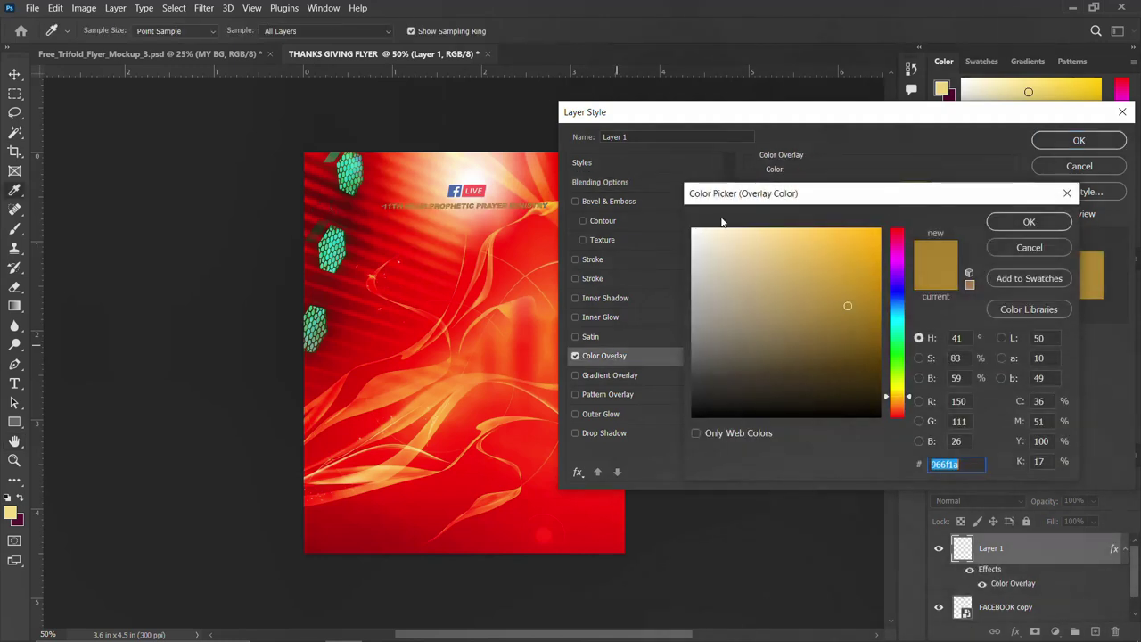
drag(698, 240, 649, 201)
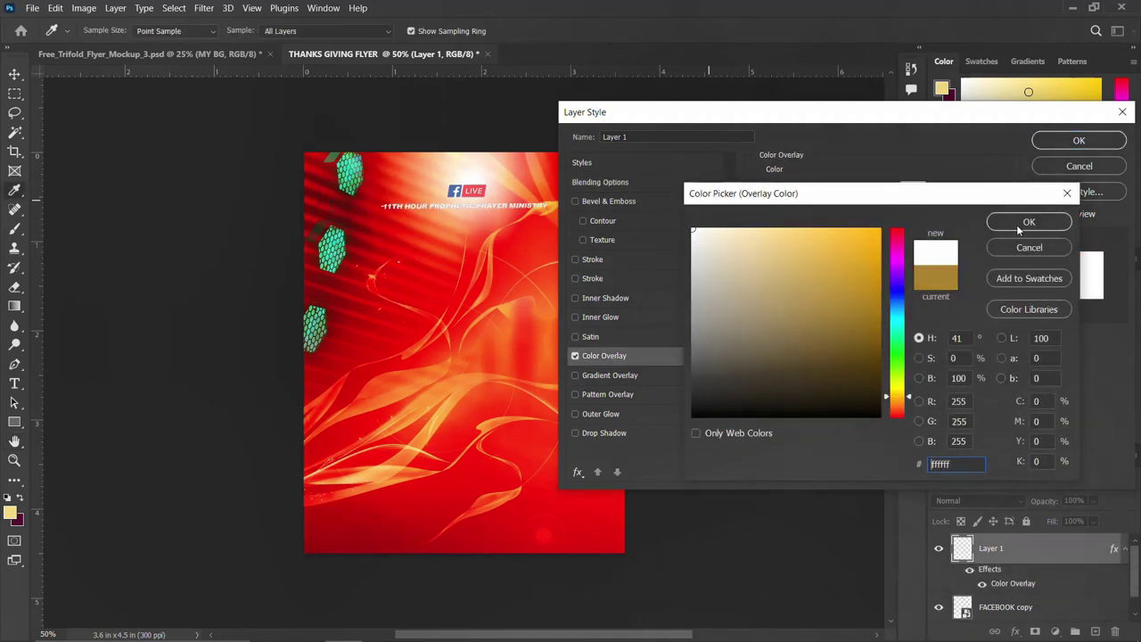
click(1017, 223)
click(1074, 142)
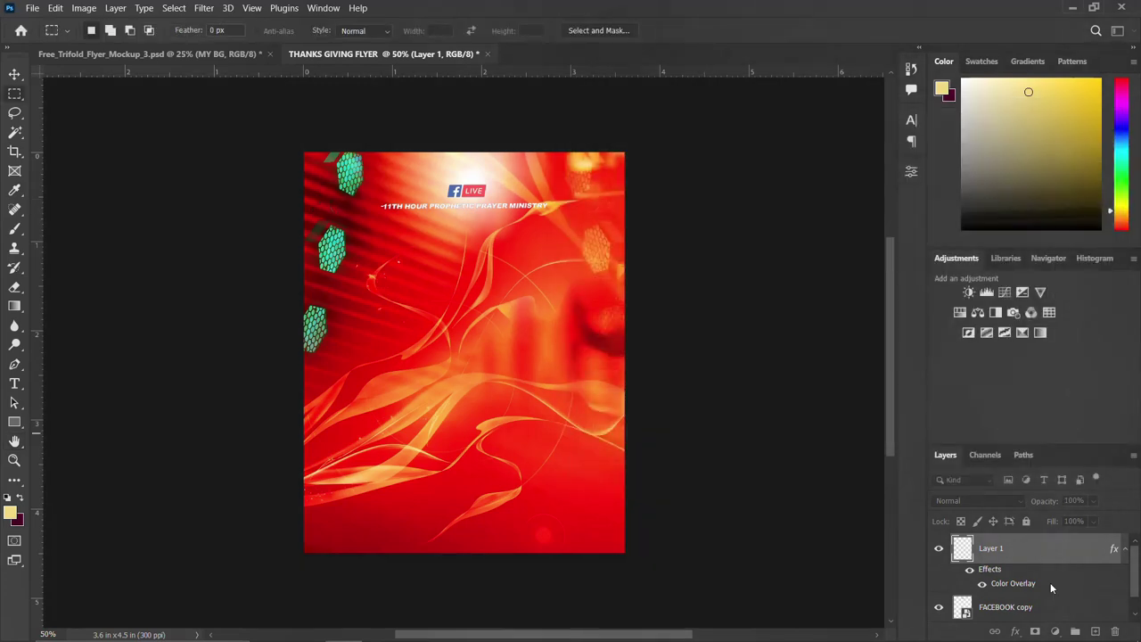
- Group Layer 1 with FACEBOOK copy and name the group LOGO
click(1125, 549)
shift+click(1021, 579)
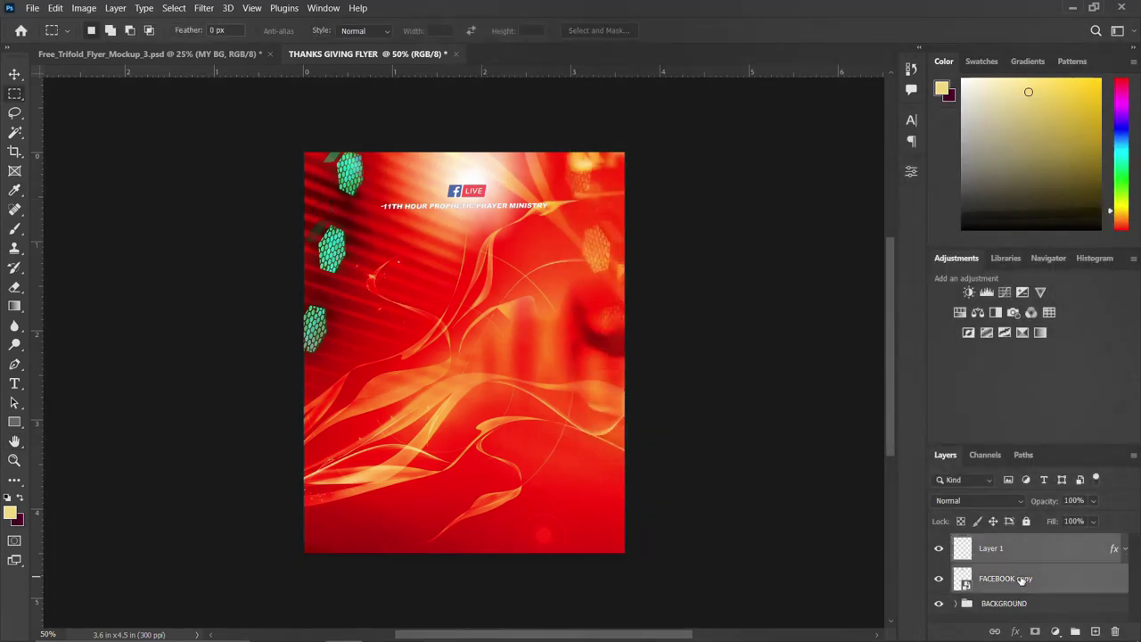
key(ctrl+g)
double_click(993, 543)
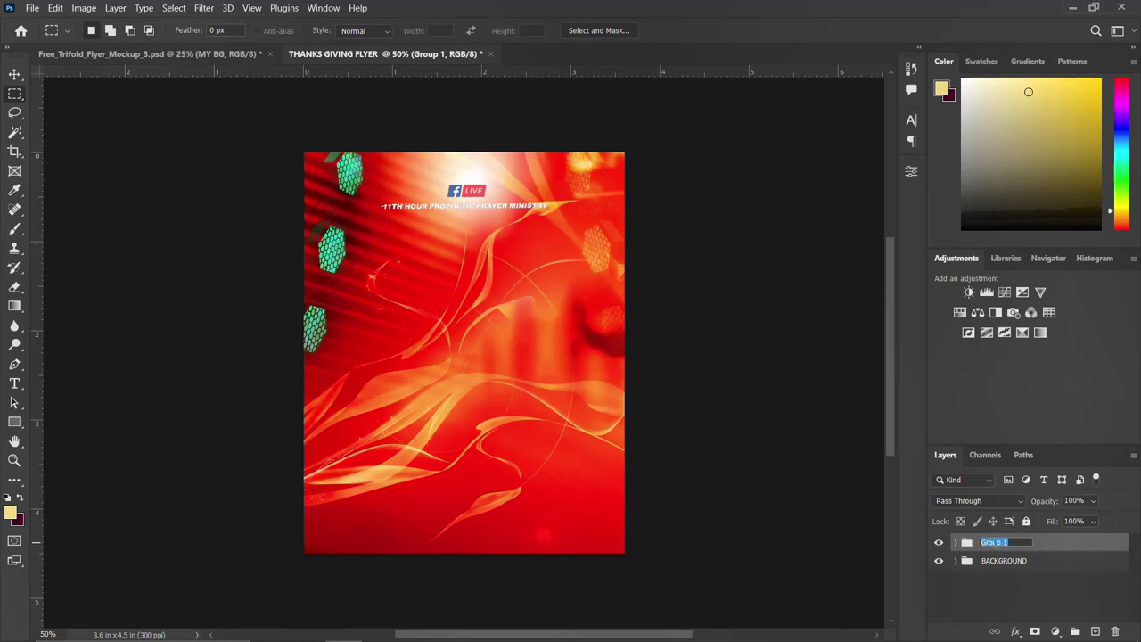
text(LOGO)
key(Return)
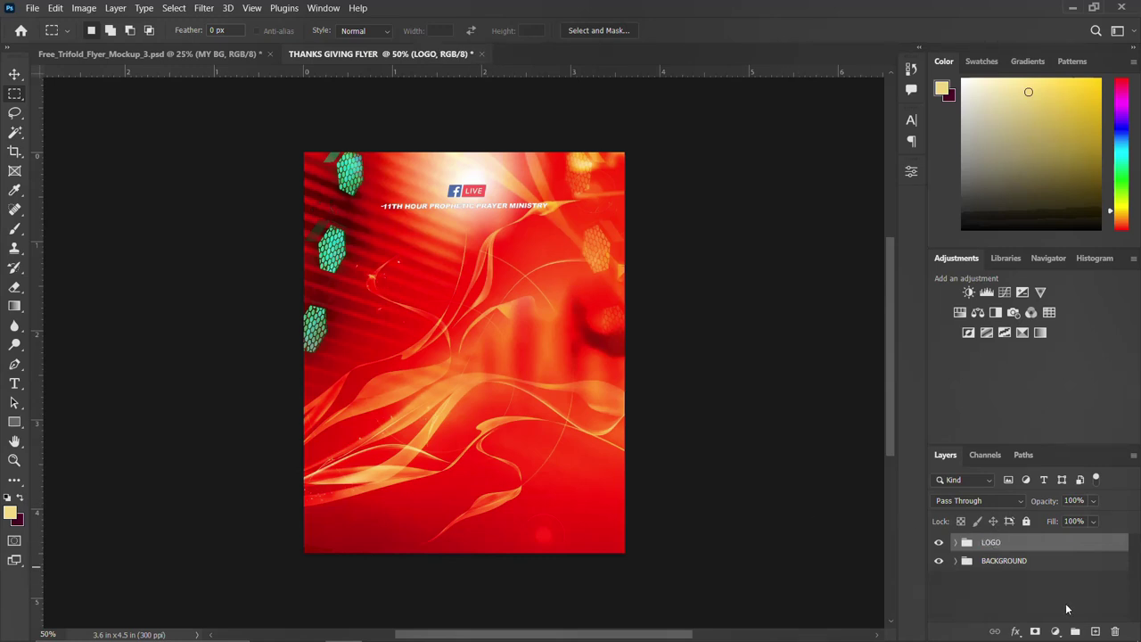
- Scale the LOGO group down slightly
key(ctrl+t)
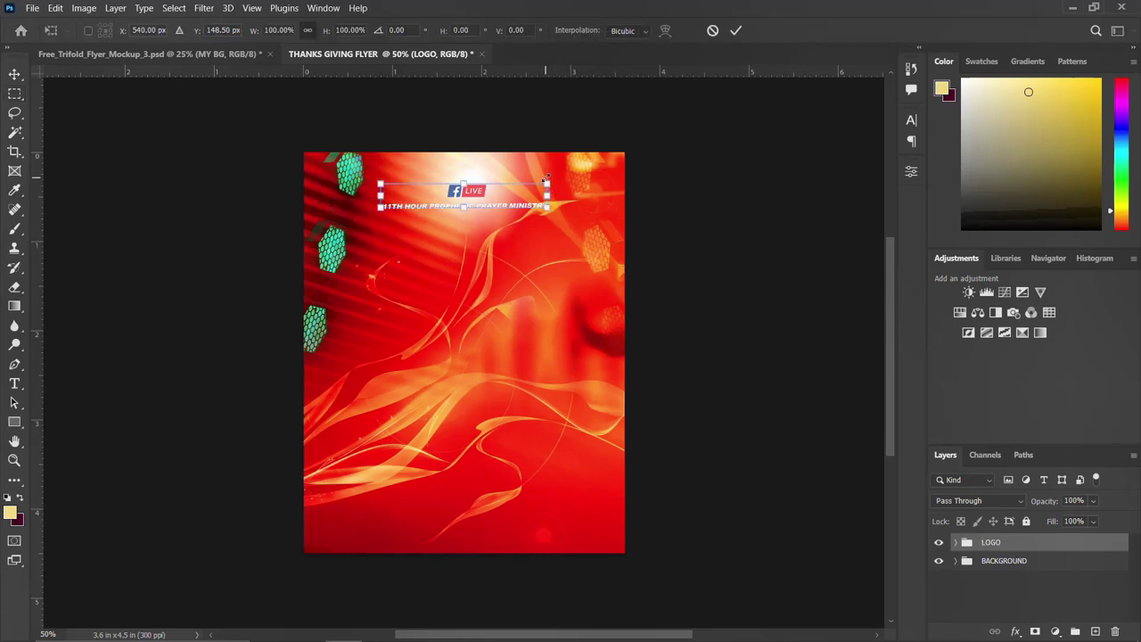
drag(547, 181, 537, 183)
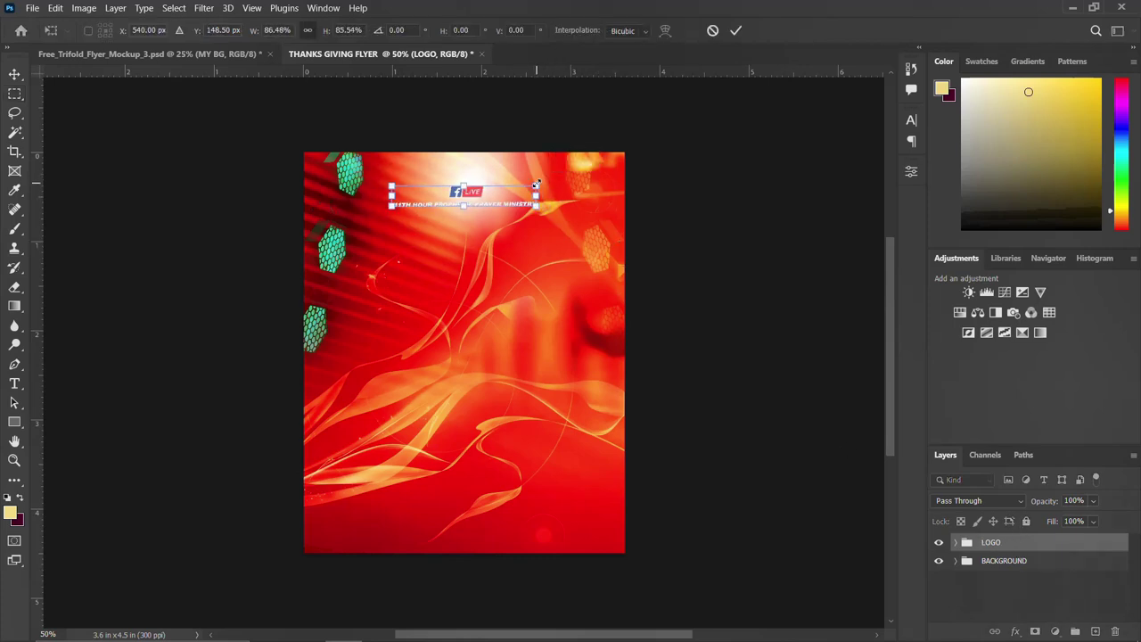
key(Return)
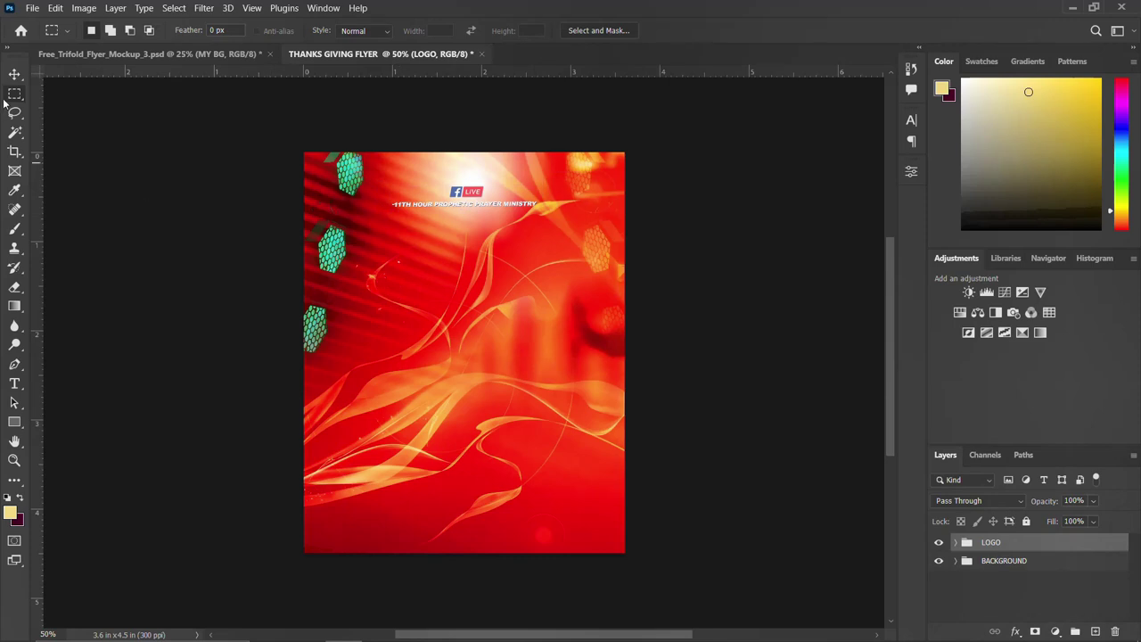
click(15, 74)
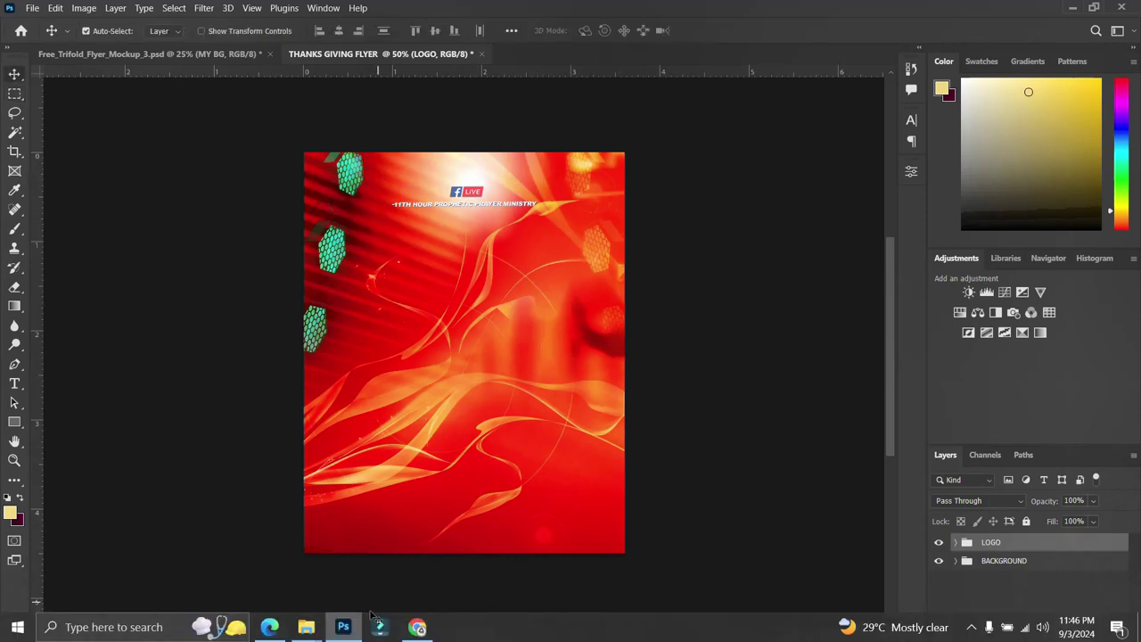
mouse_move(306, 626)
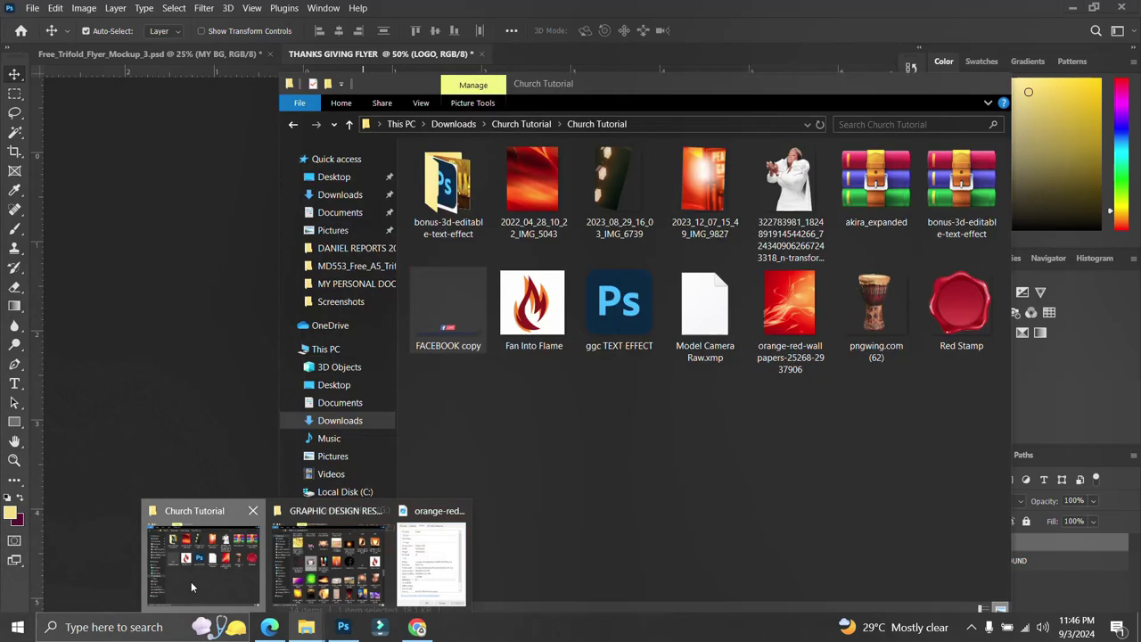
- Place the portrait from the Church Tutorial folder, scale it to about 18%, and move it lower
click(190, 581)
click(768, 198)
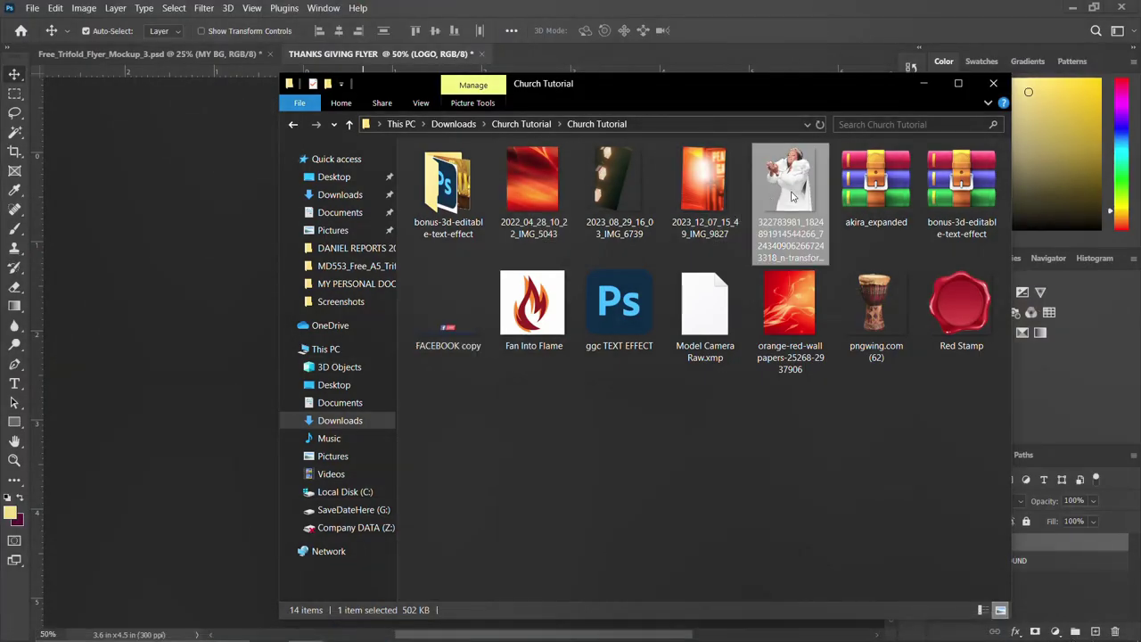
drag(796, 209, 189, 379)
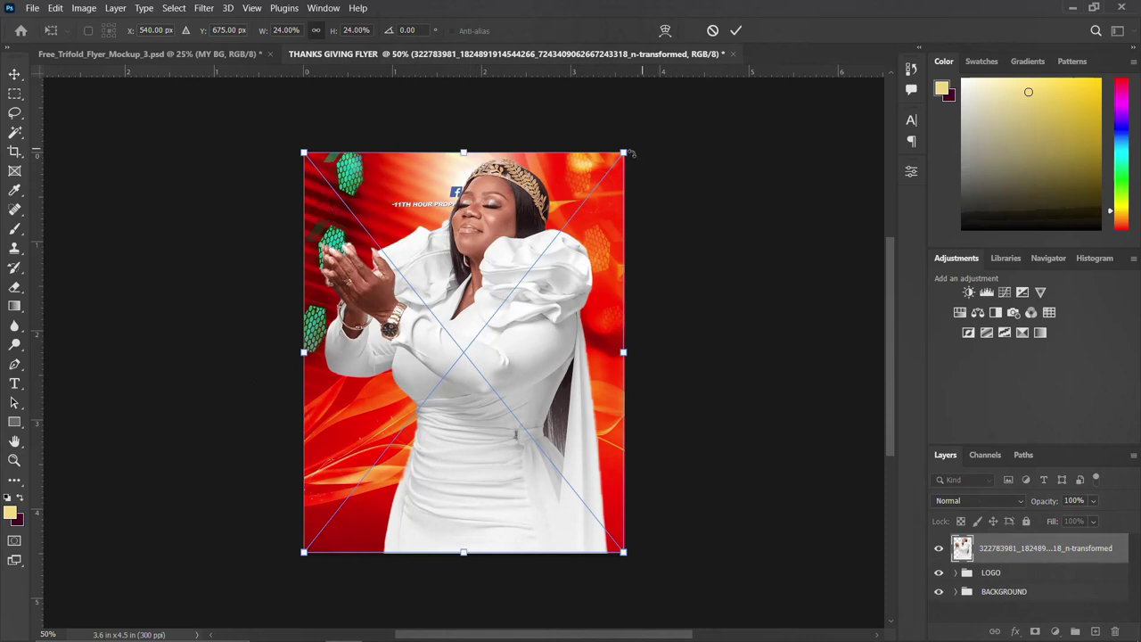
drag(623, 153, 583, 204)
drag(462, 371, 460, 460)
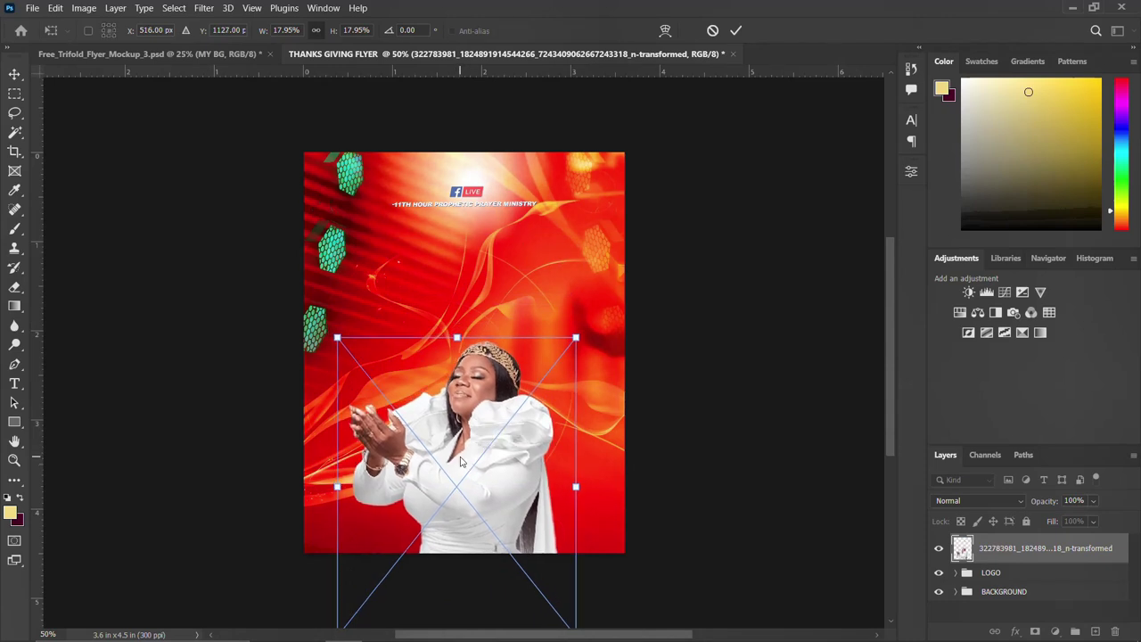
key(Return)
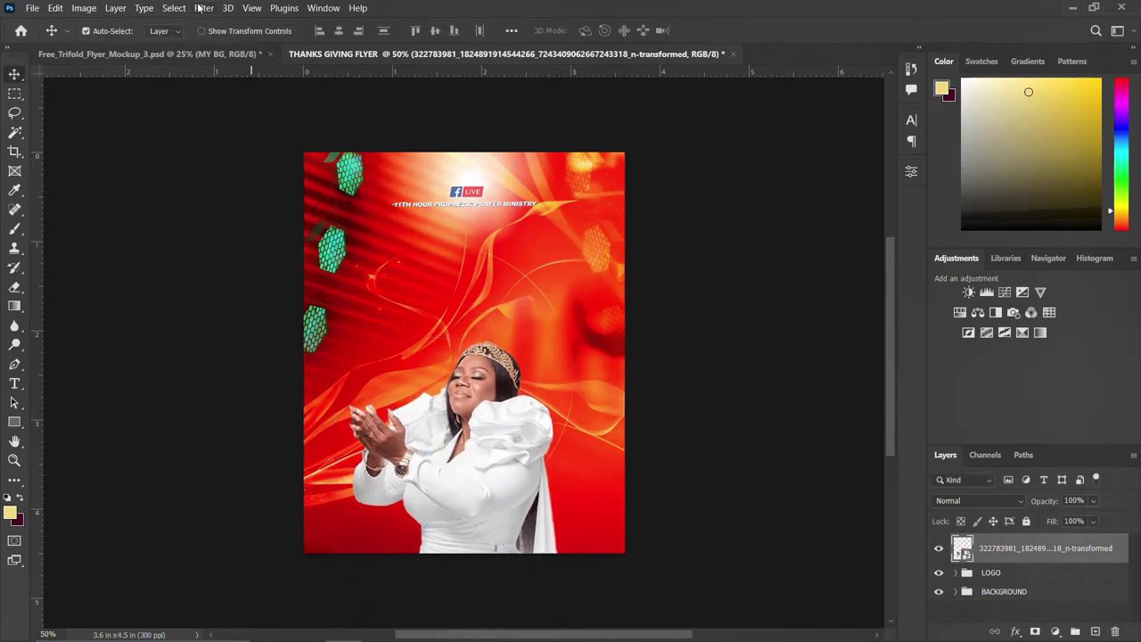
click(252, 8)
mouse_move(265, 376)
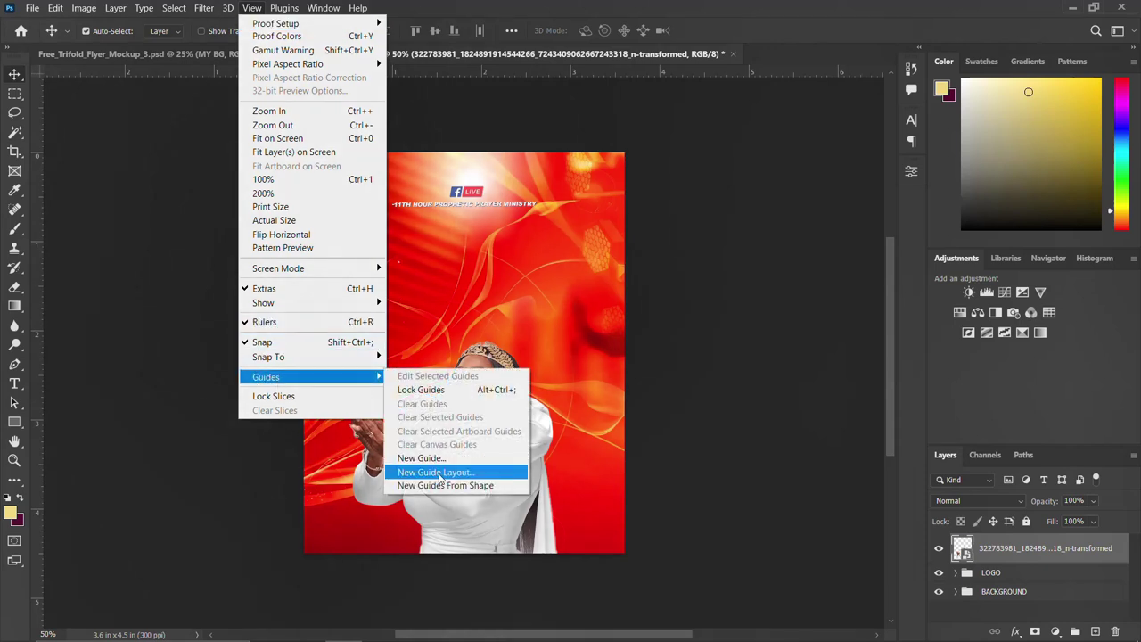
- Add a 6-column, 5-row guide layout and centre the portrait beneath the logo
click(441, 472)
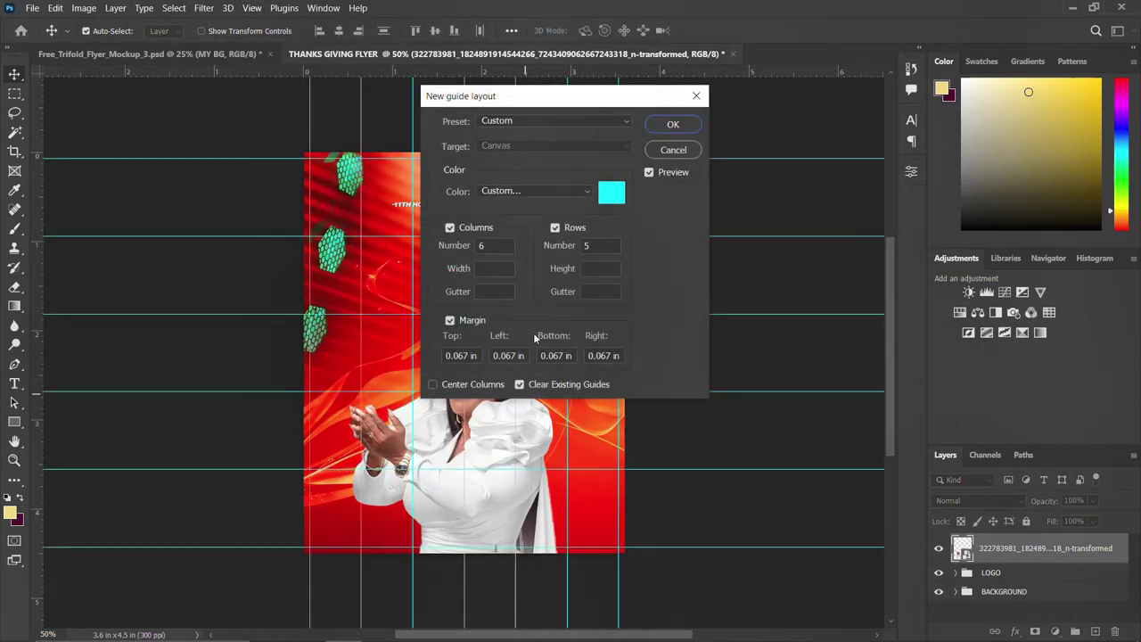
click(673, 125)
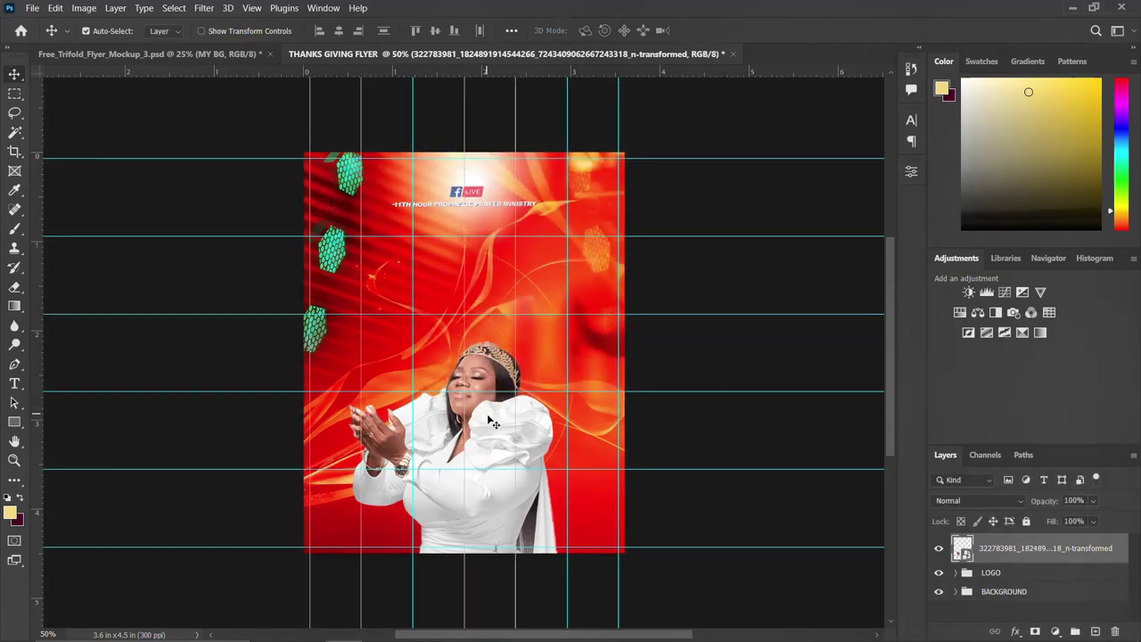
drag(488, 429, 500, 424)
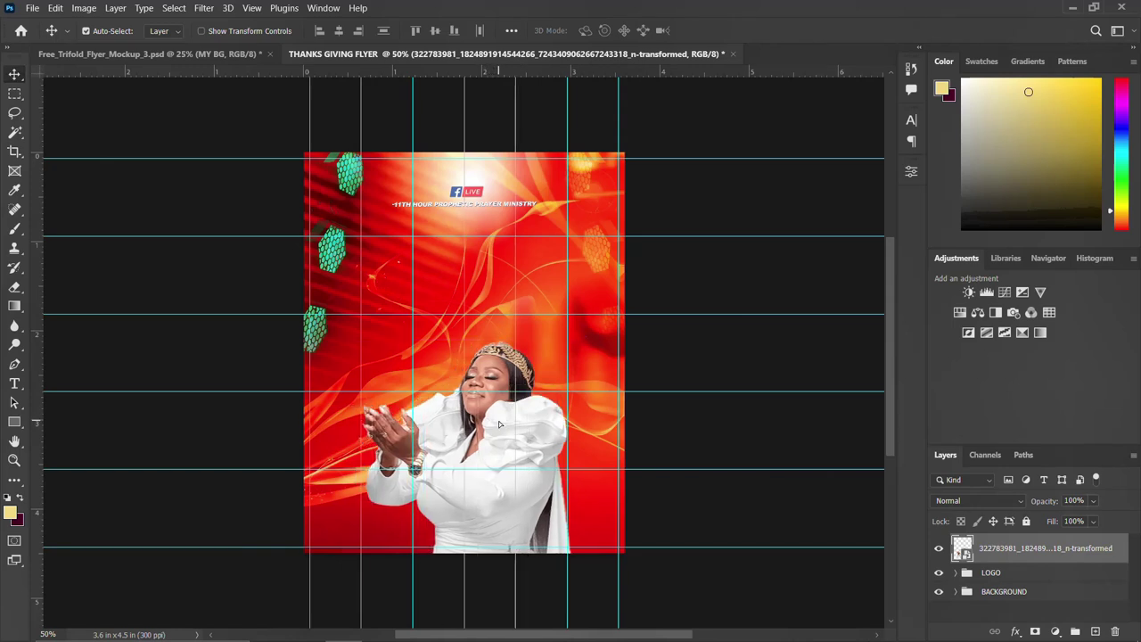
mouse_move(496, 433)
mouse_down()
mouse_move(484, 436)
mouse_move(490, 415)
mouse_up()
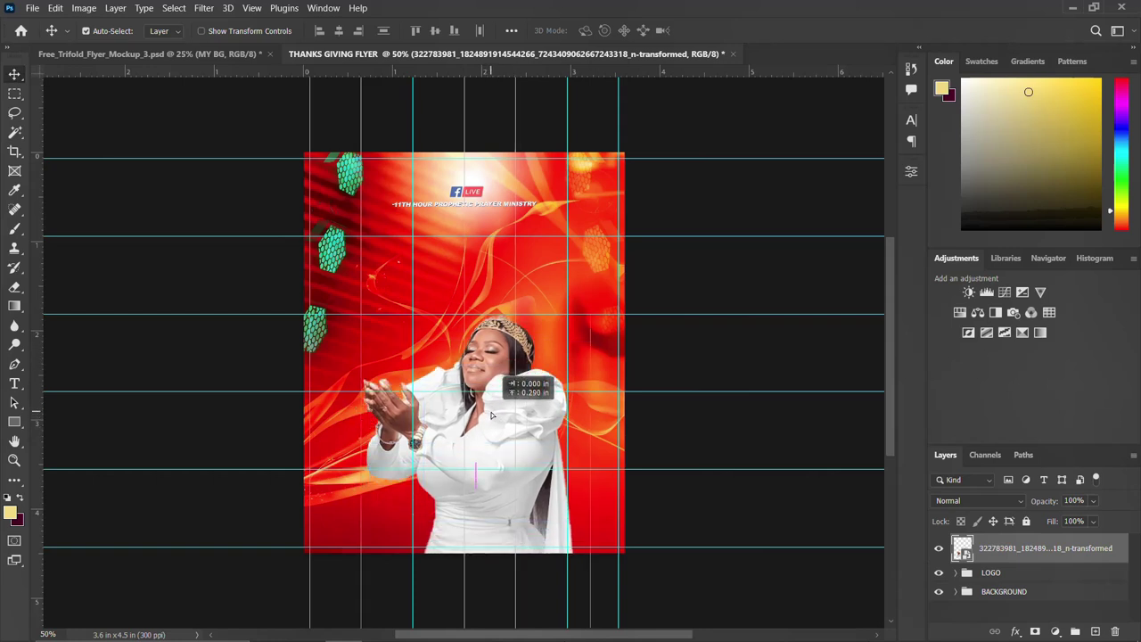
drag(490, 415, 493, 446)
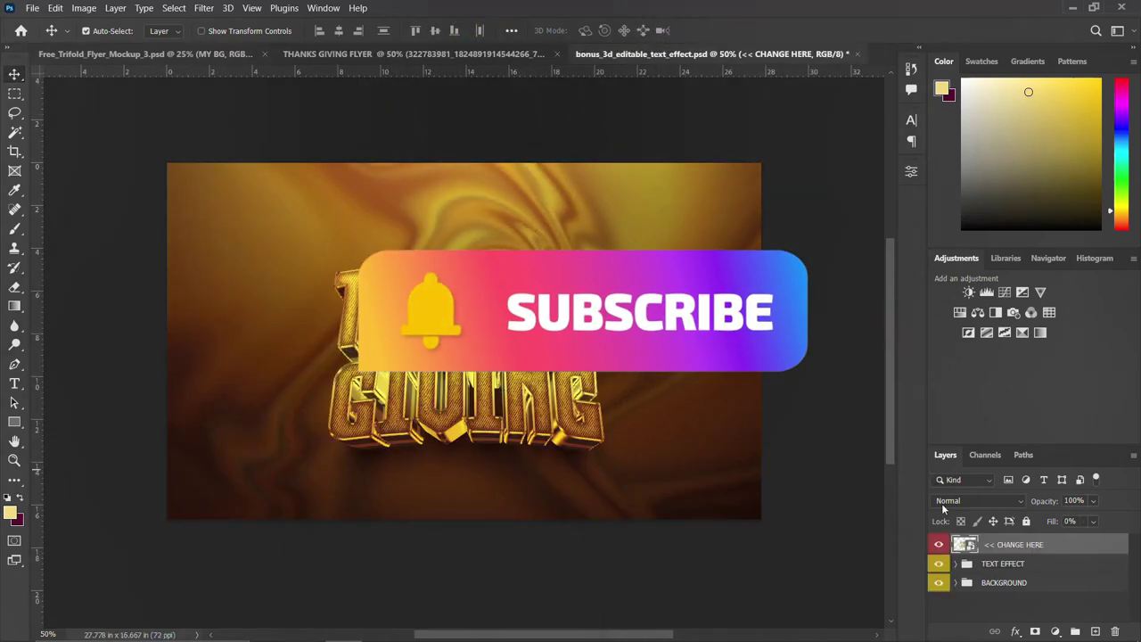
- Hide BACKGROUND, stamp the visible gold title into Layer 8, and carry it to the flyer
click(938, 583)
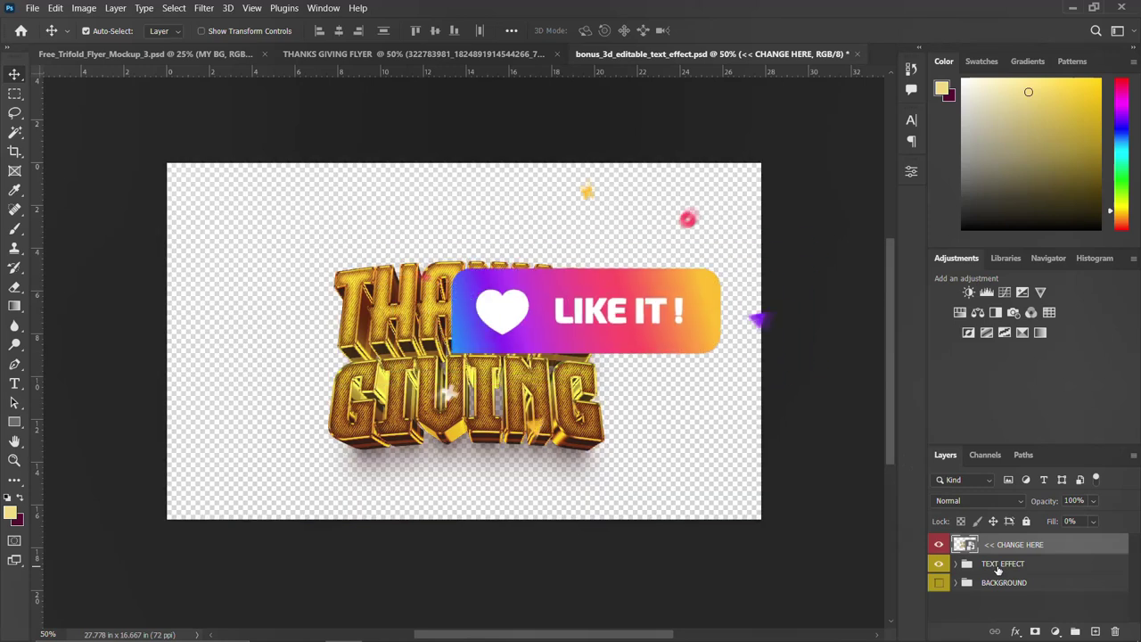
click(1003, 565)
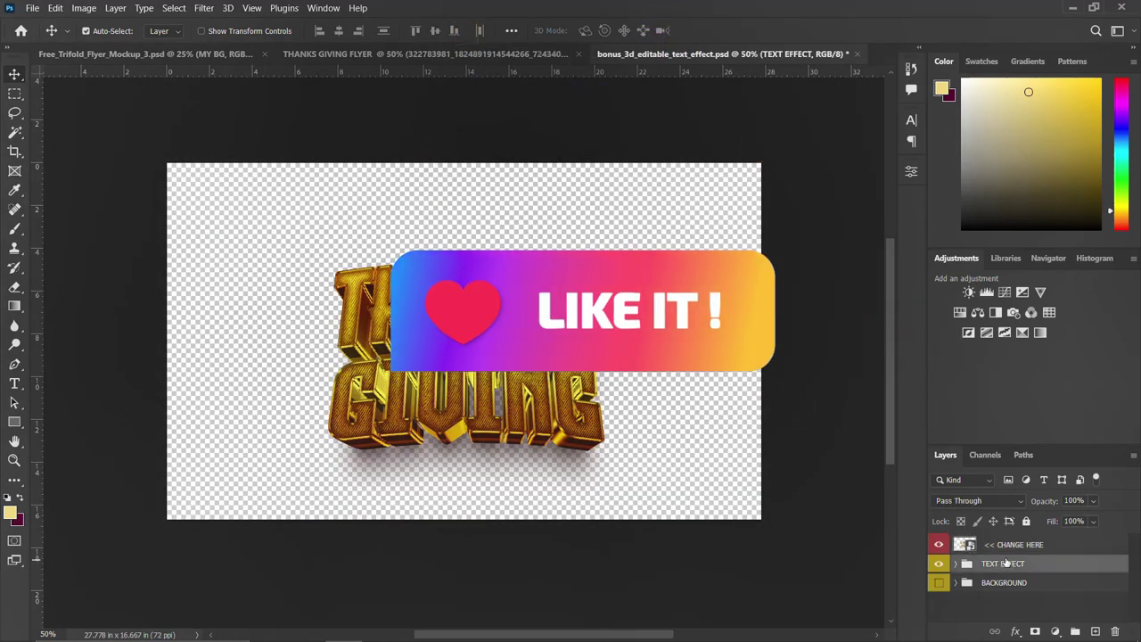
click(1012, 547)
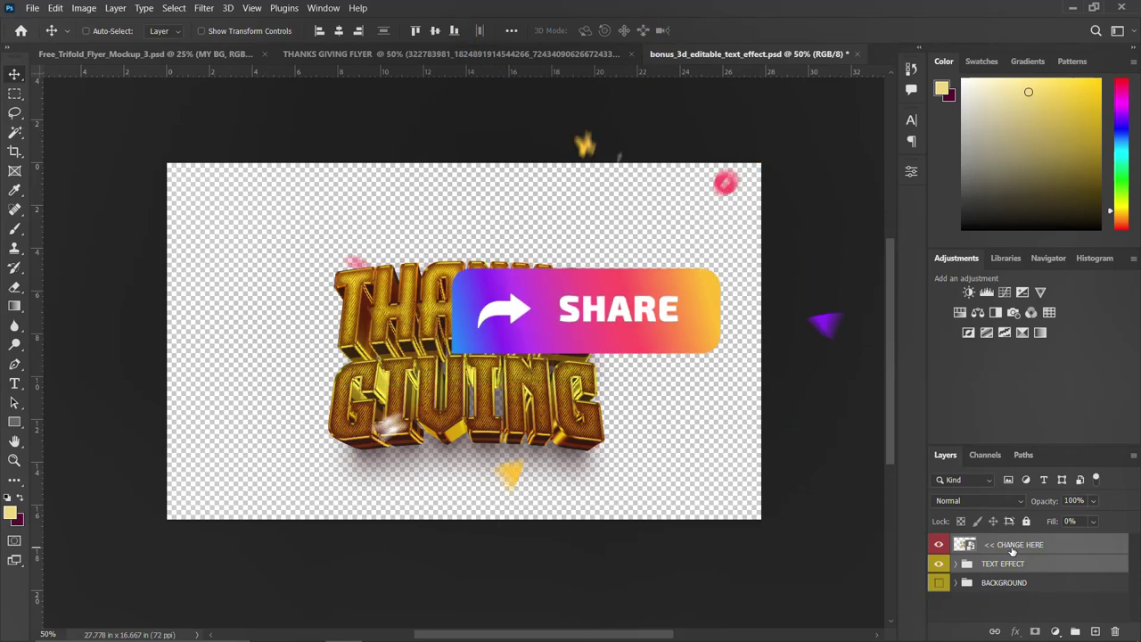
key(ctrl+v)
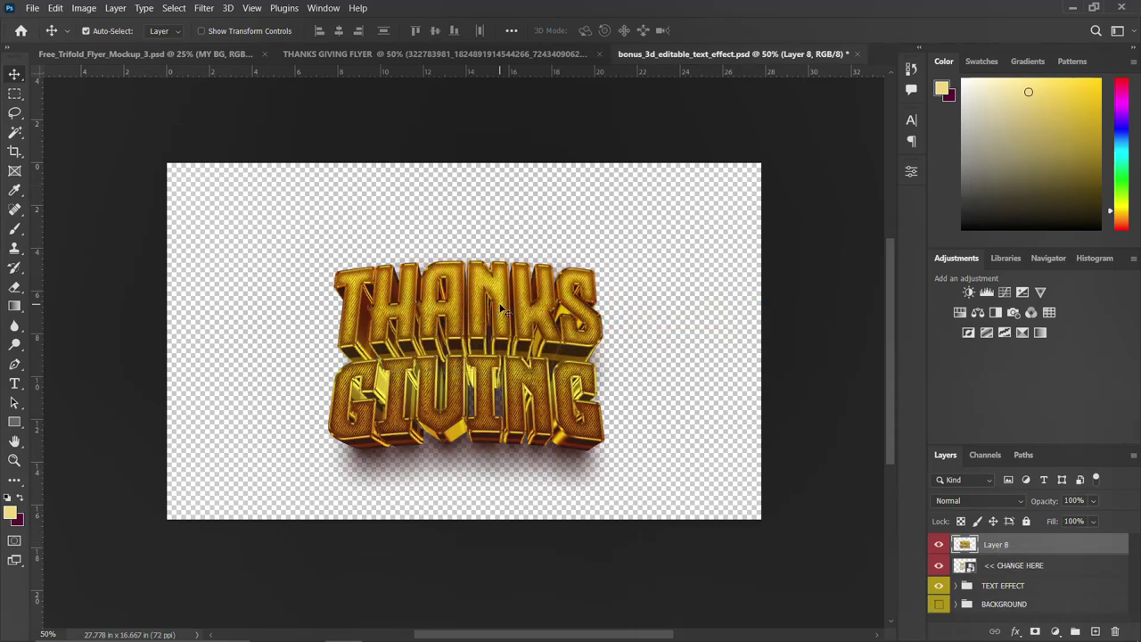
mouse_move(502, 295)
mouse_down()
mouse_move(455, 53)
mouse_move(465, 194)
mouse_up()
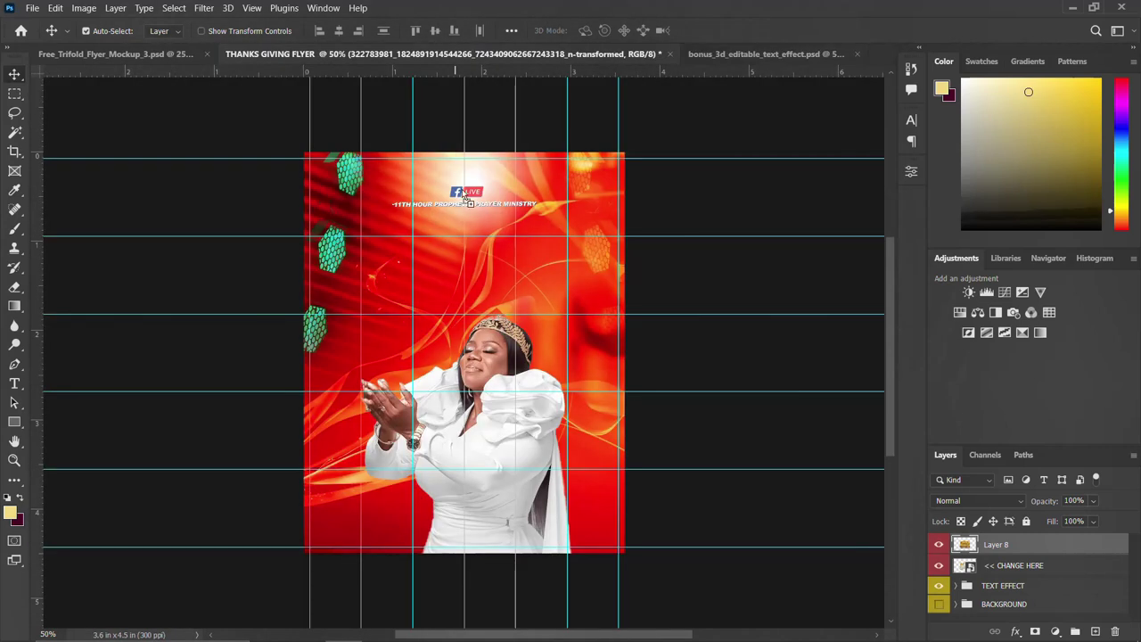
- Drop the gold title onto the flyer and scale it to about 74% above the portrait
drag(482, 260, 482, 260)
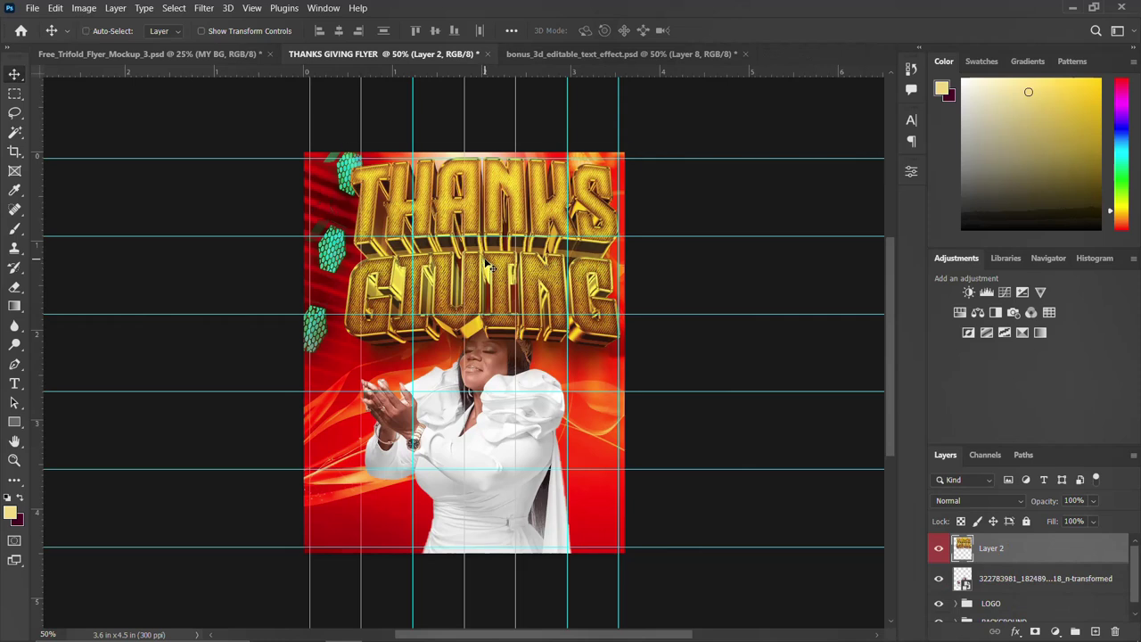
key(ctrl+t)
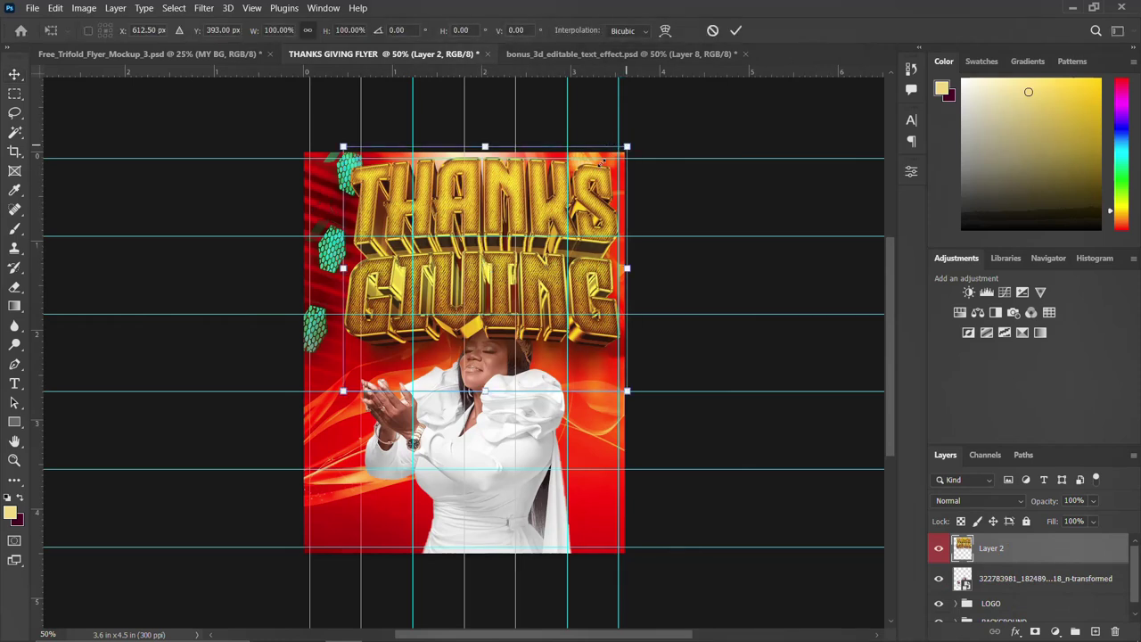
drag(626, 144, 597, 147)
drag(533, 216, 525, 233)
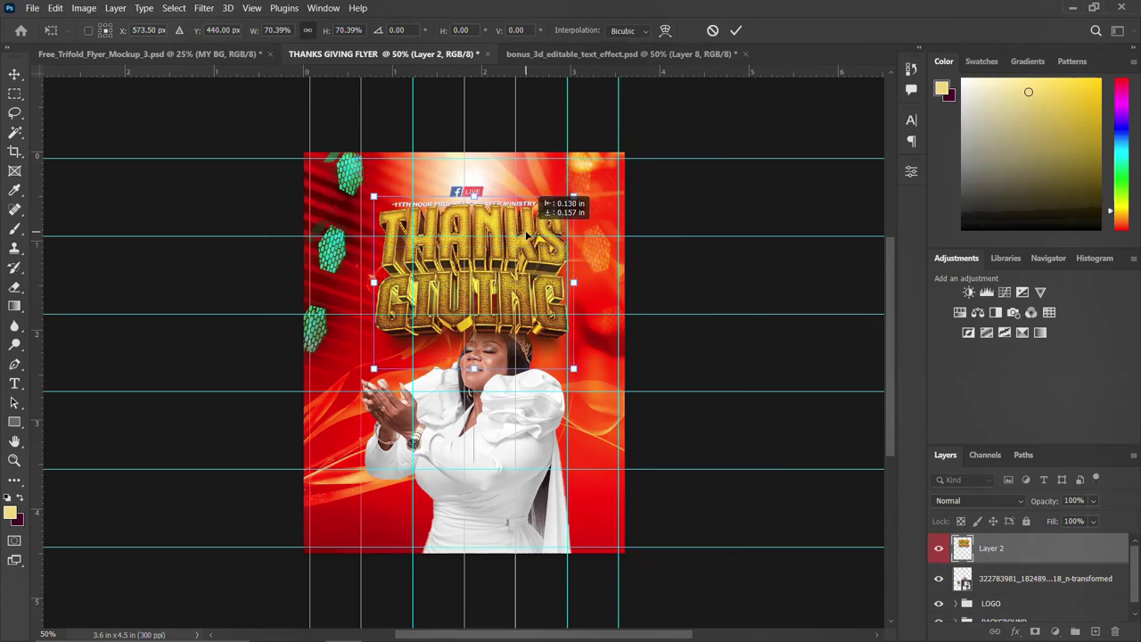
drag(573, 196, 585, 197)
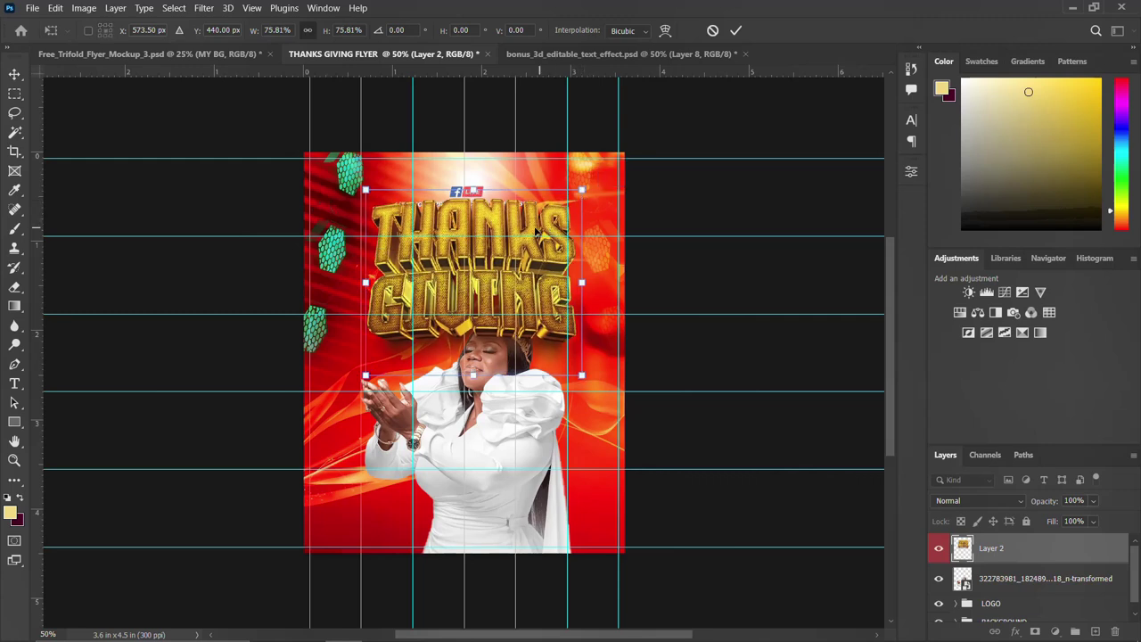
drag(535, 229, 527, 222)
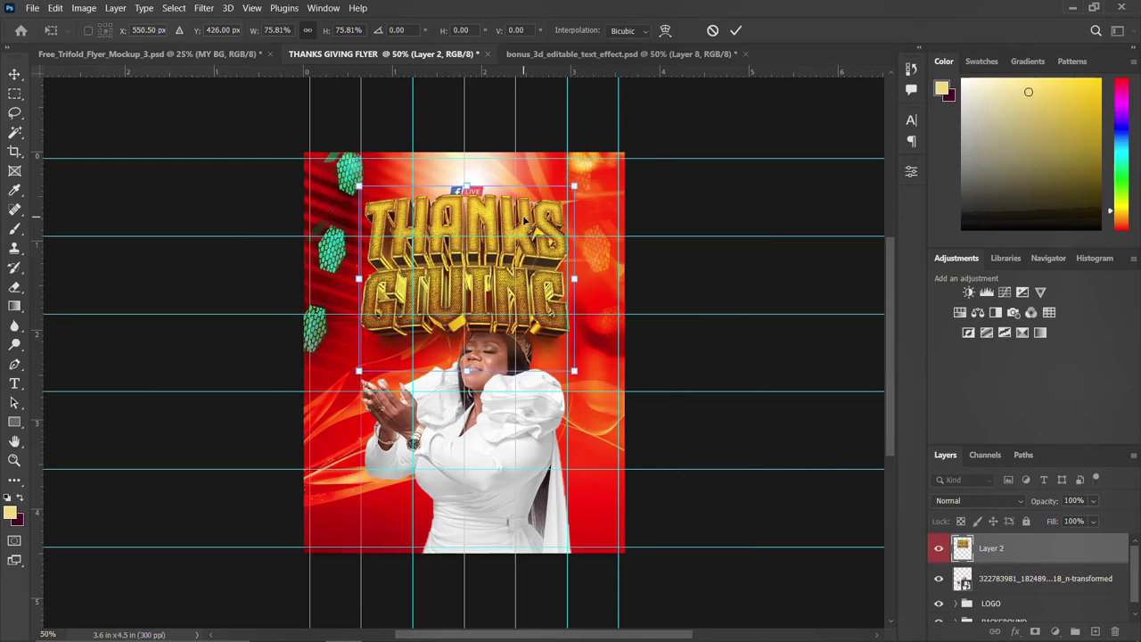
key(Return)
- Realign the portrait with the guides and raise the LOGO group toward the top edge
drag(513, 437, 487, 456)
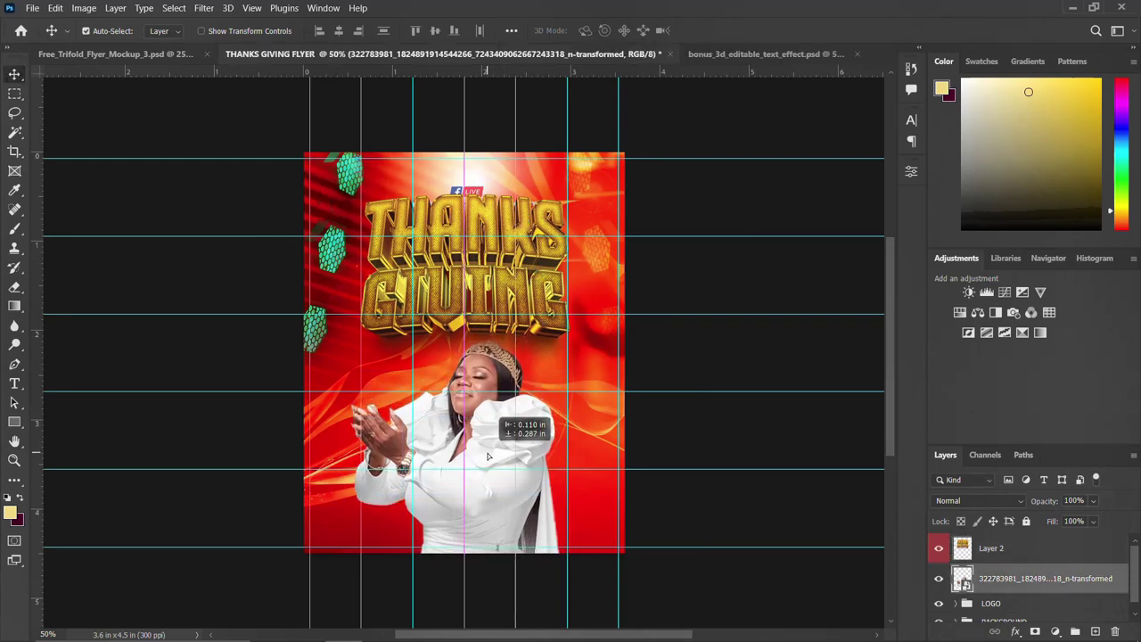
drag(487, 456, 497, 457)
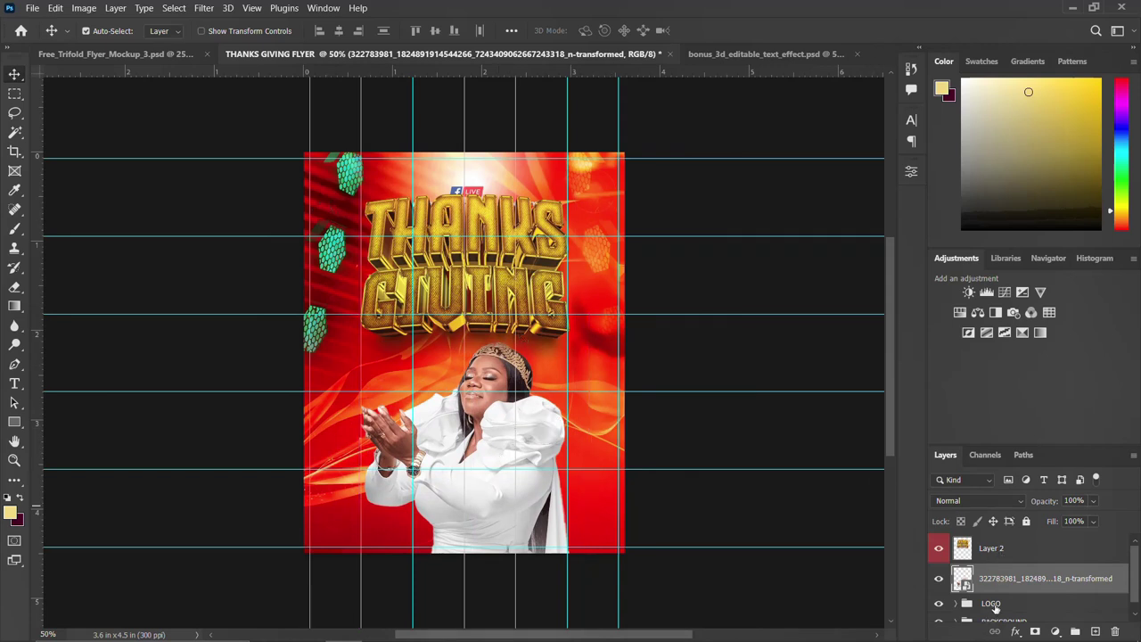
click(995, 606)
key(ctrl+t)
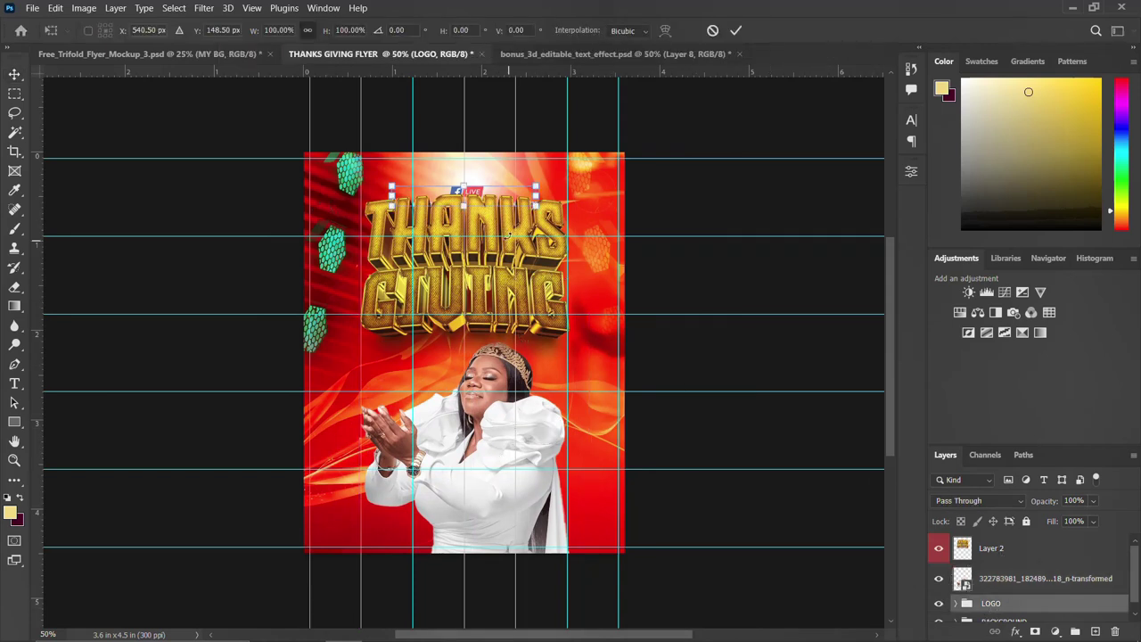
drag(498, 203, 488, 181)
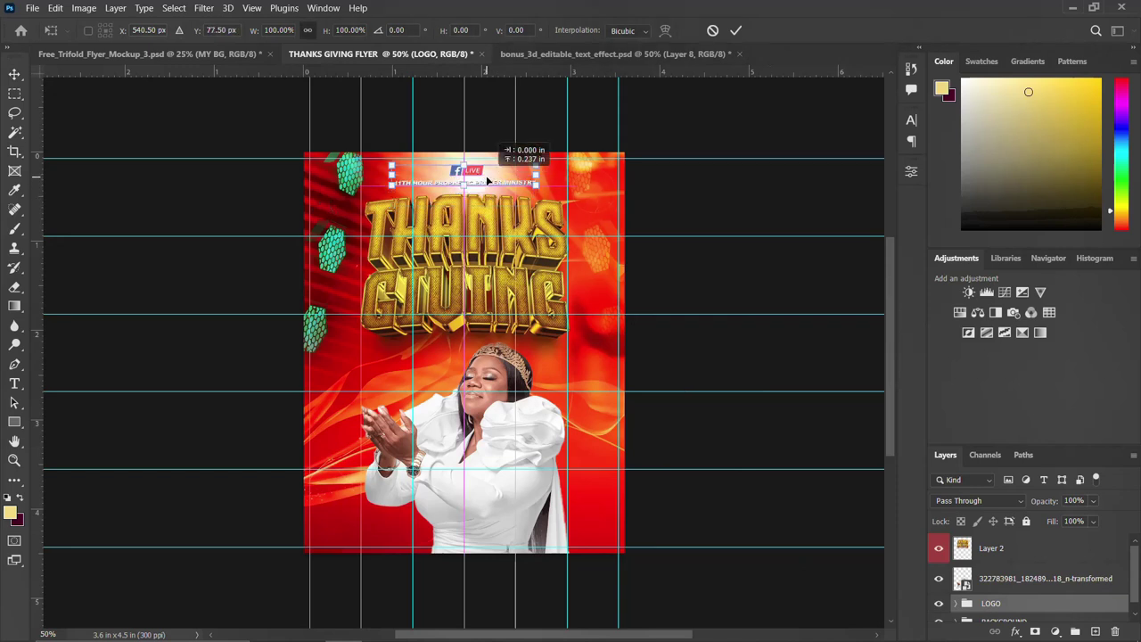
key(Return)
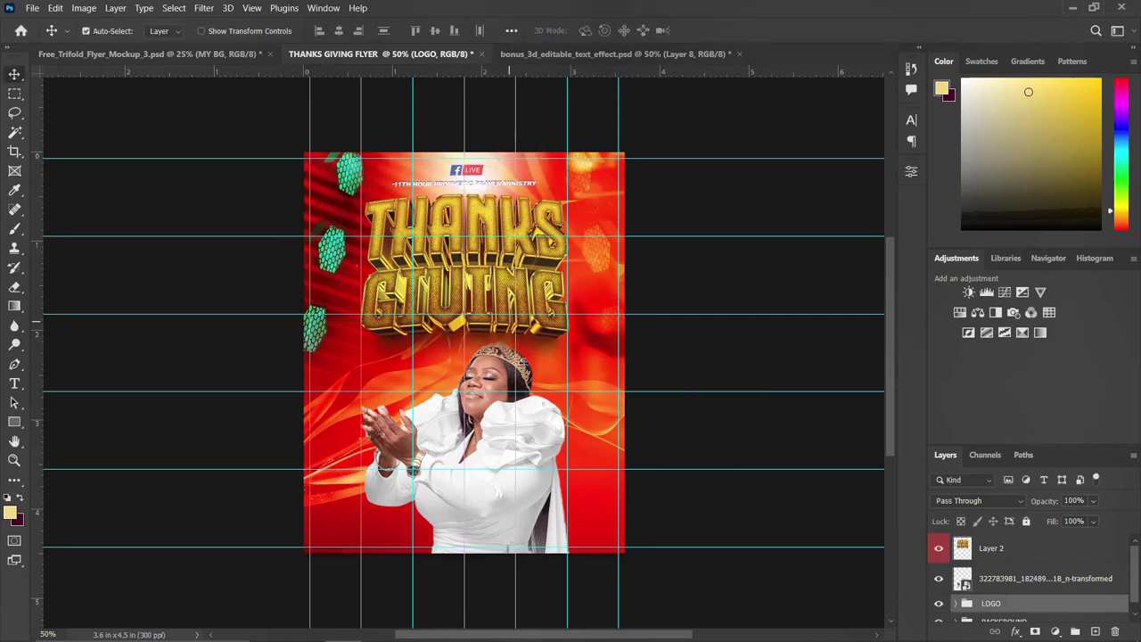
click(497, 431)
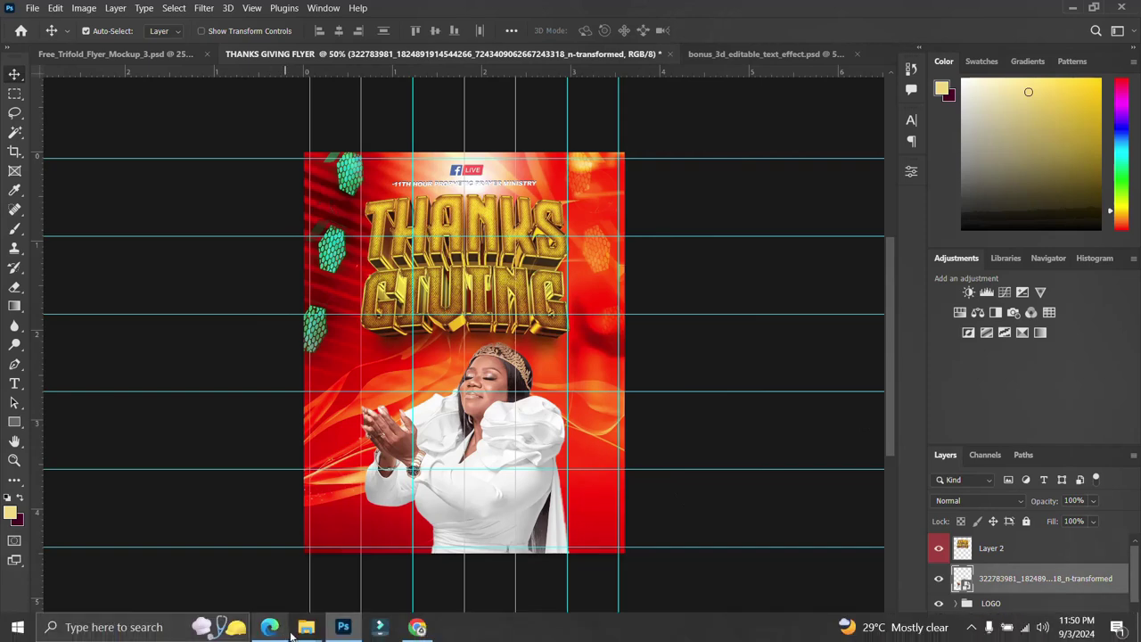
mouse_move(306, 626)
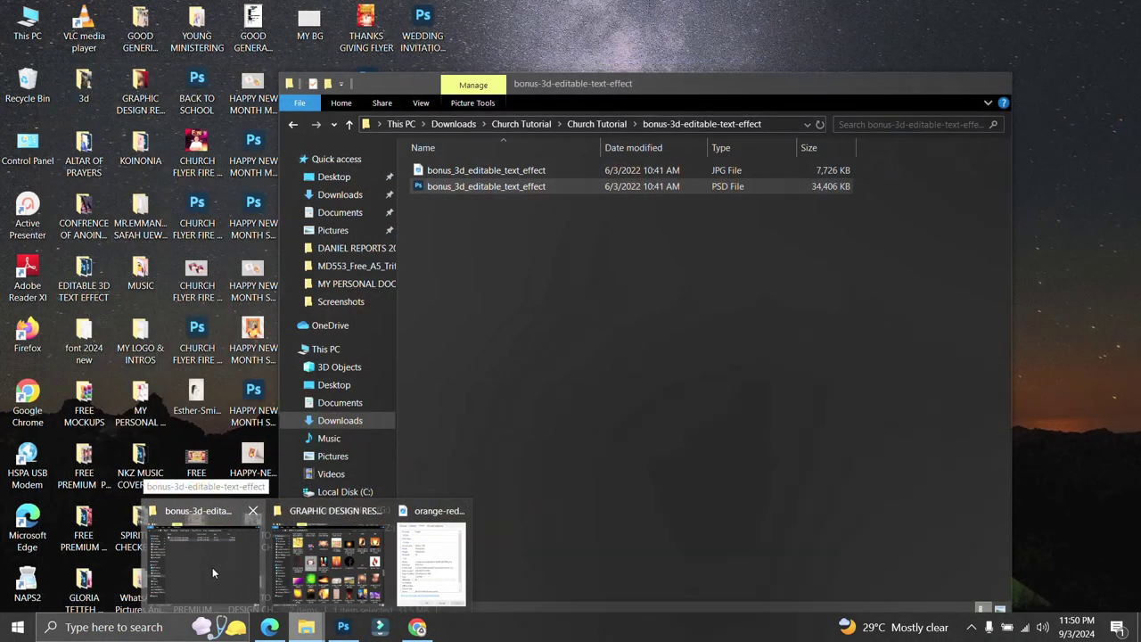
- Place the red streak image 2022_04_28_10_22_IMG_5043 from Church Tutorial onto the flyer
click(212, 567)
click(293, 121)
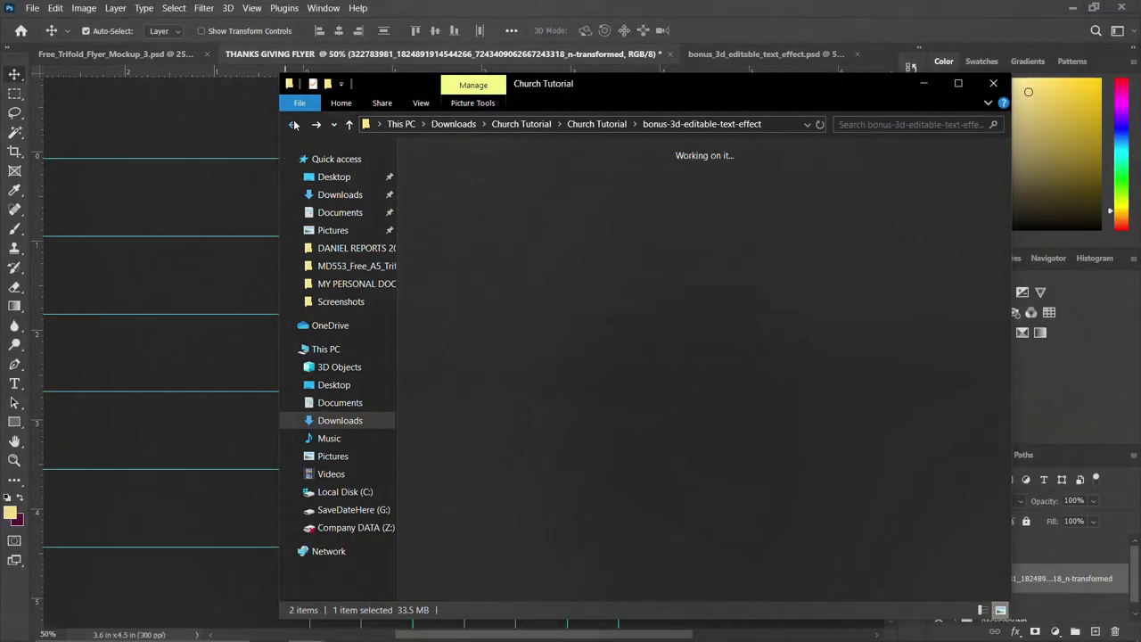
drag(531, 184, 179, 340)
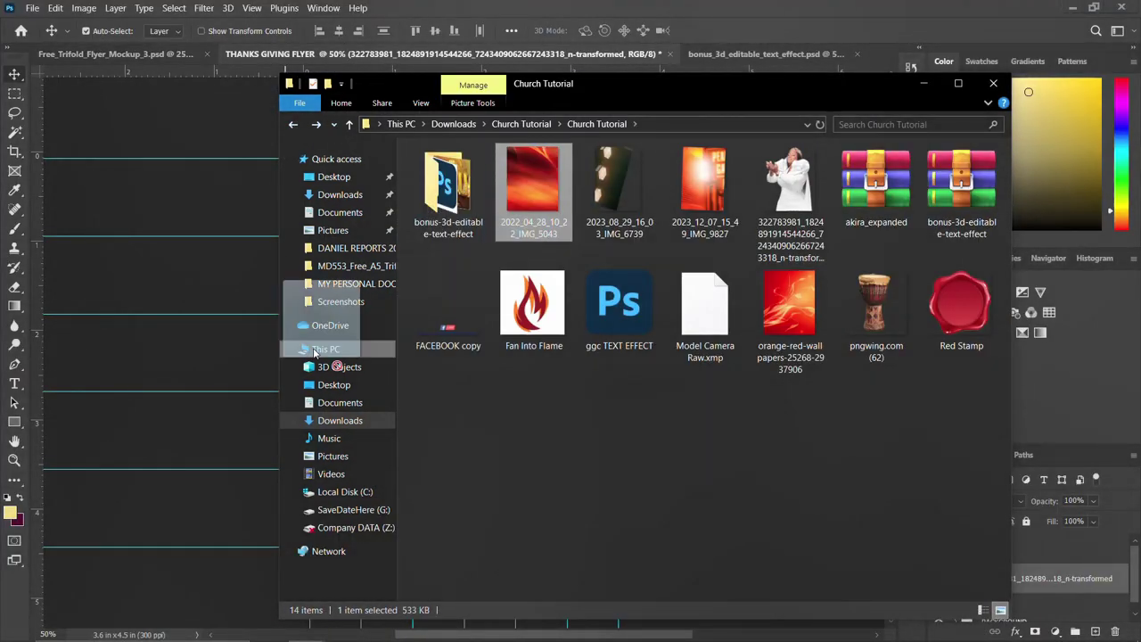
key(Return)
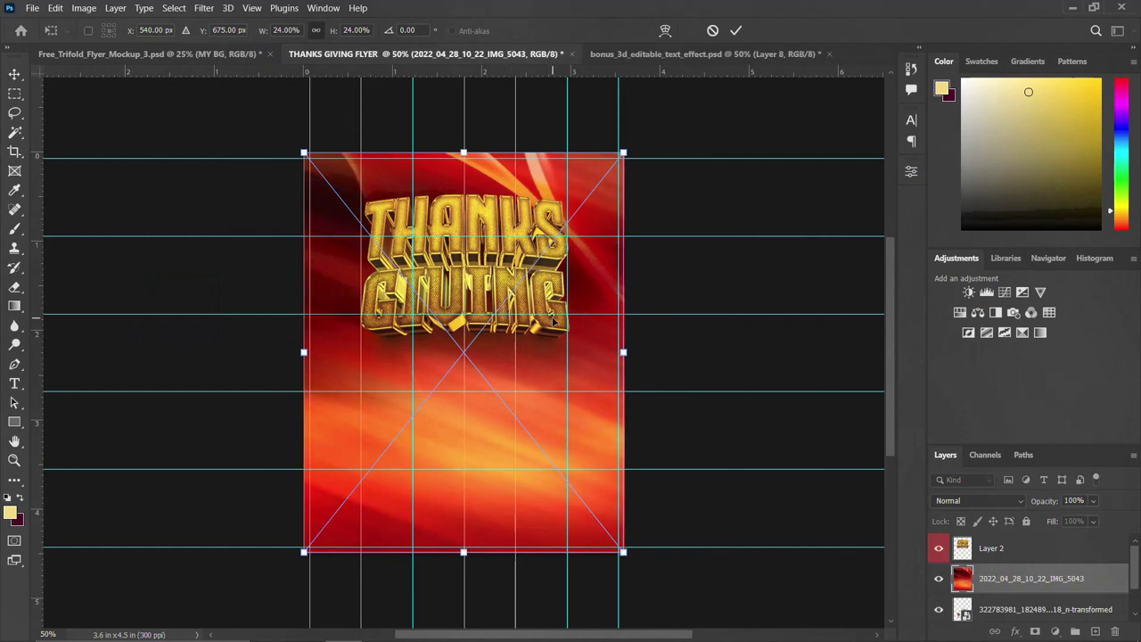
key(Return)
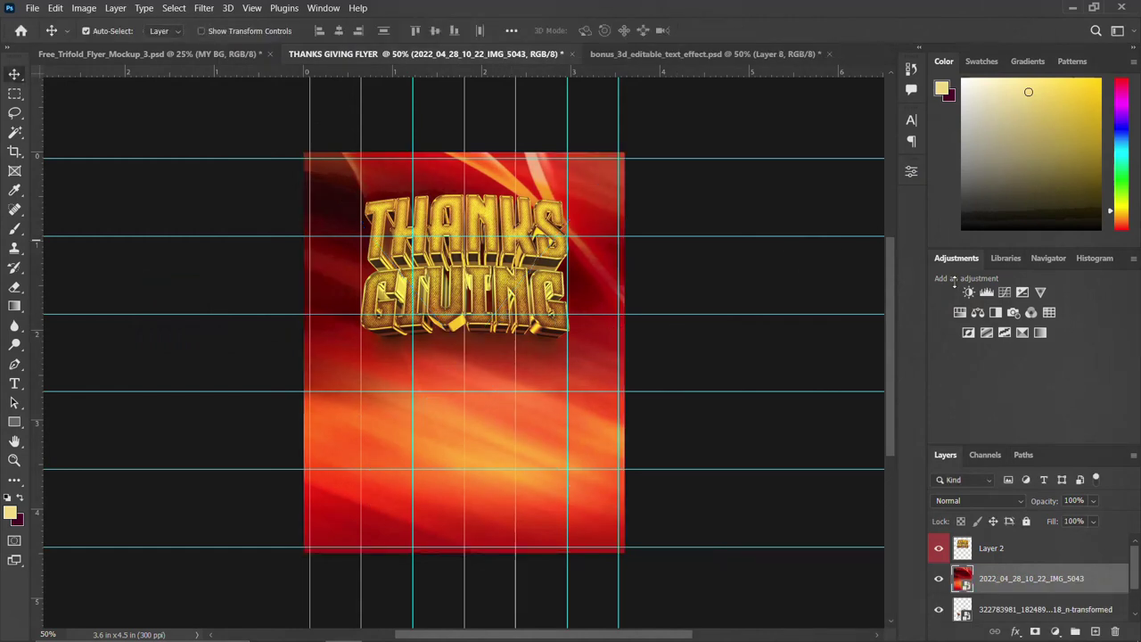
click(984, 503)
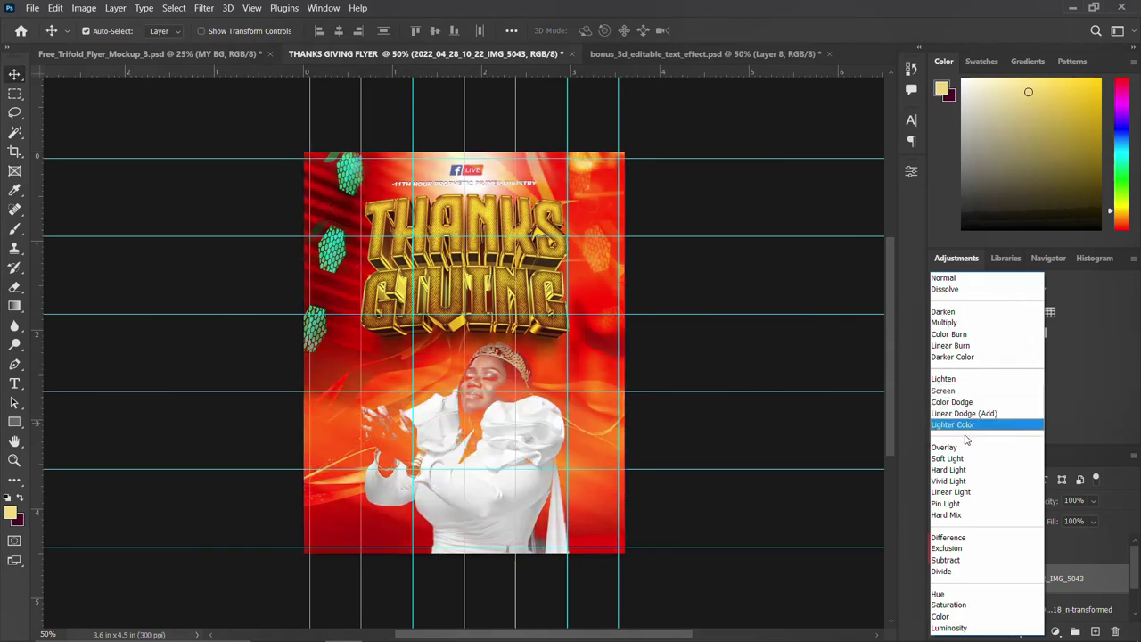
- Try Overlay, hide the gold title, then set the red wallpaper layer to Saturation blend mode
click(958, 449)
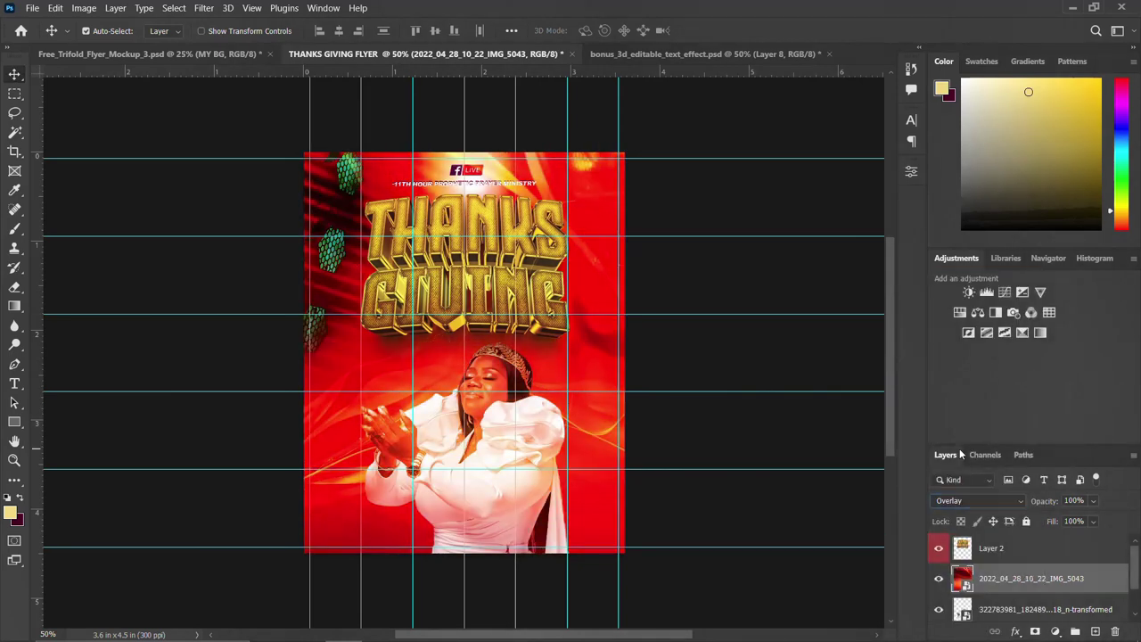
click(939, 547)
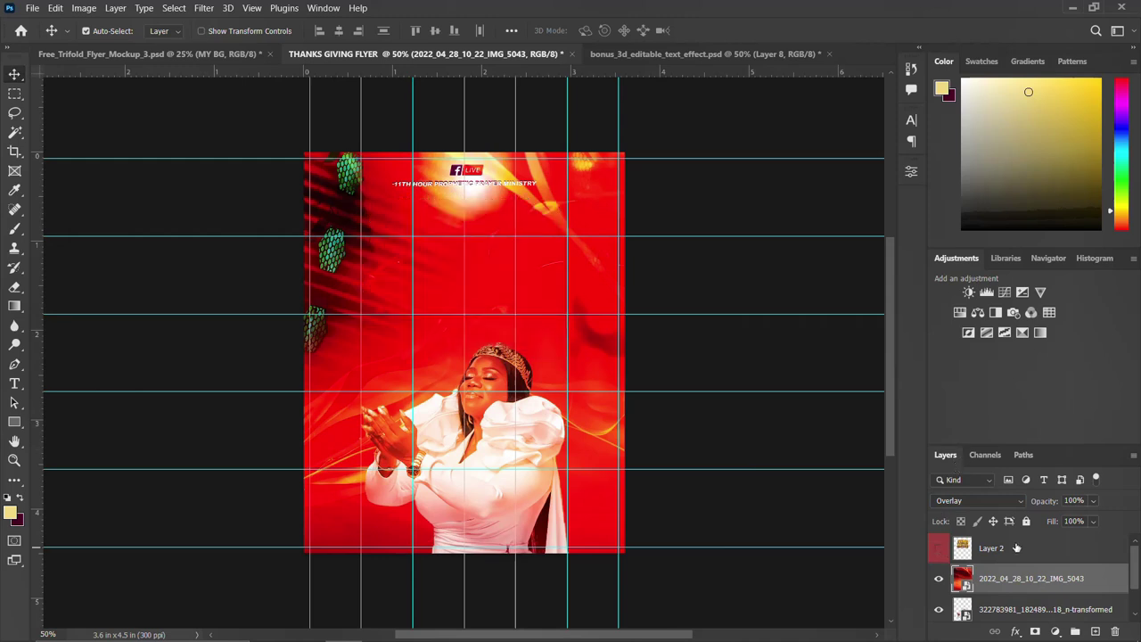
click(1005, 579)
click(990, 498)
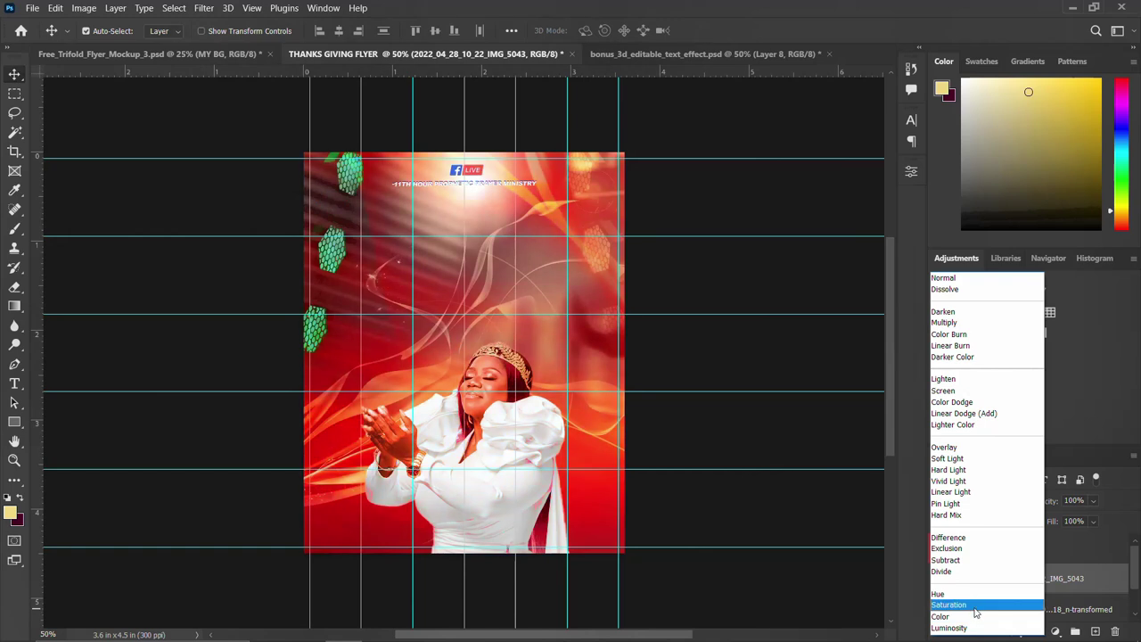
click(975, 606)
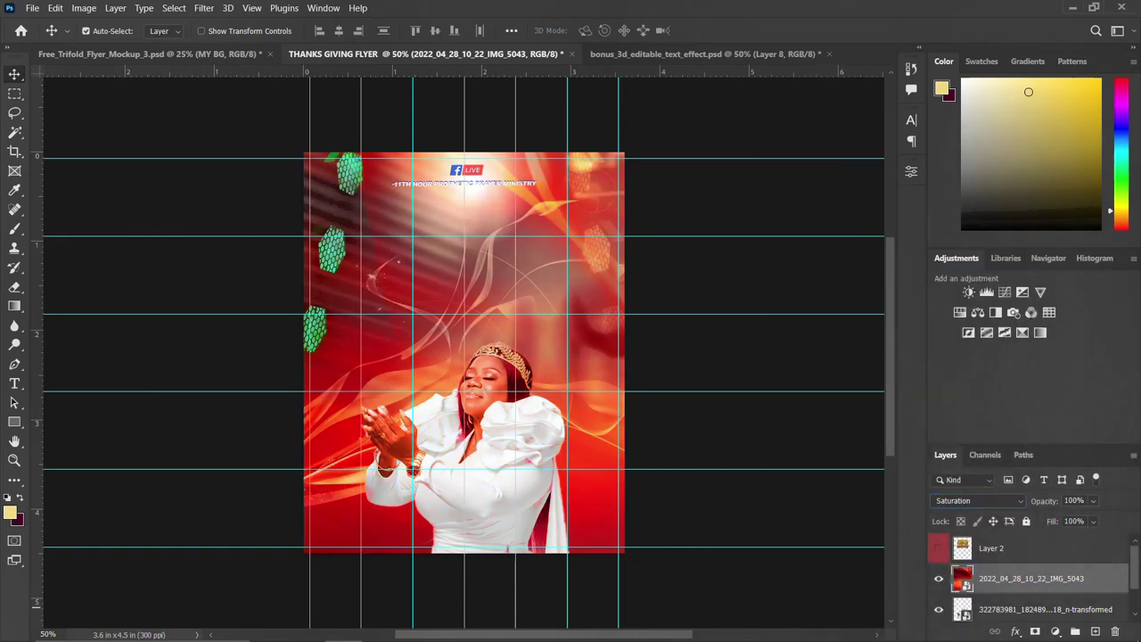
scroll(1027, 576, down, 1)
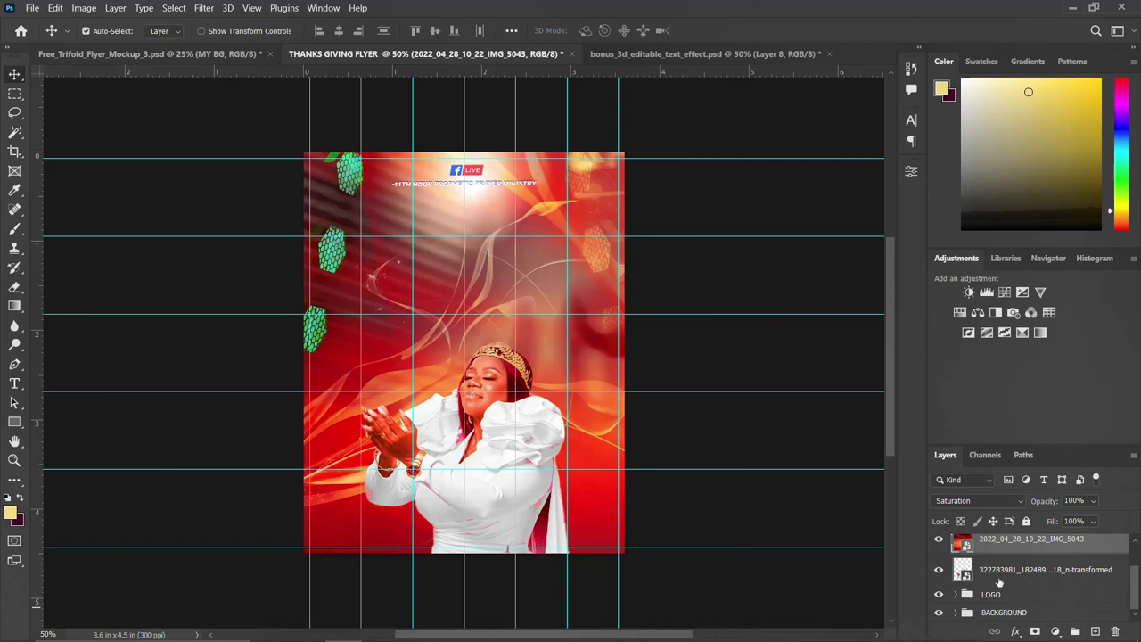
shift+click(998, 574)
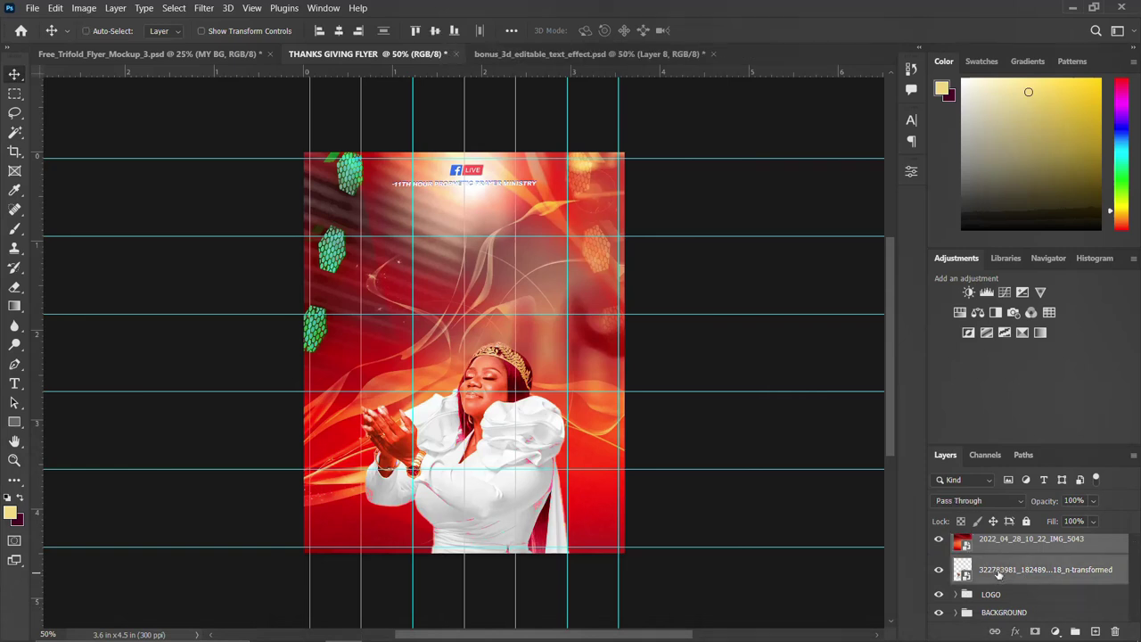
- Group the portrait and red streak layers as IMAGE + NAME
key(ctrl+g)
double_click(993, 572)
text(IMAGE +)
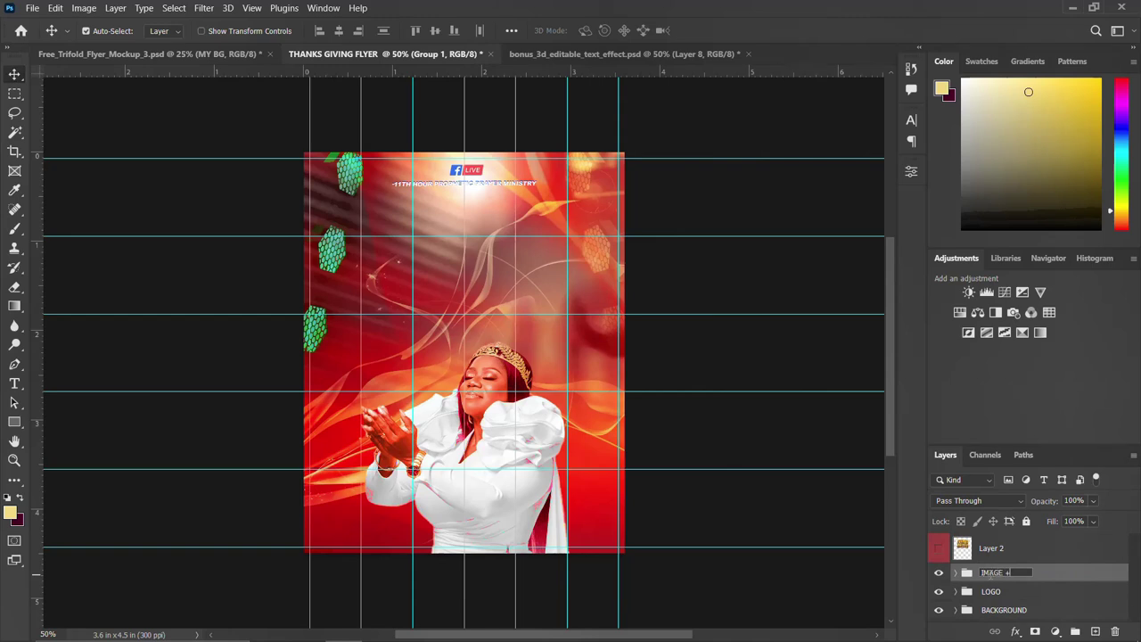
text(AME)
key(Return)
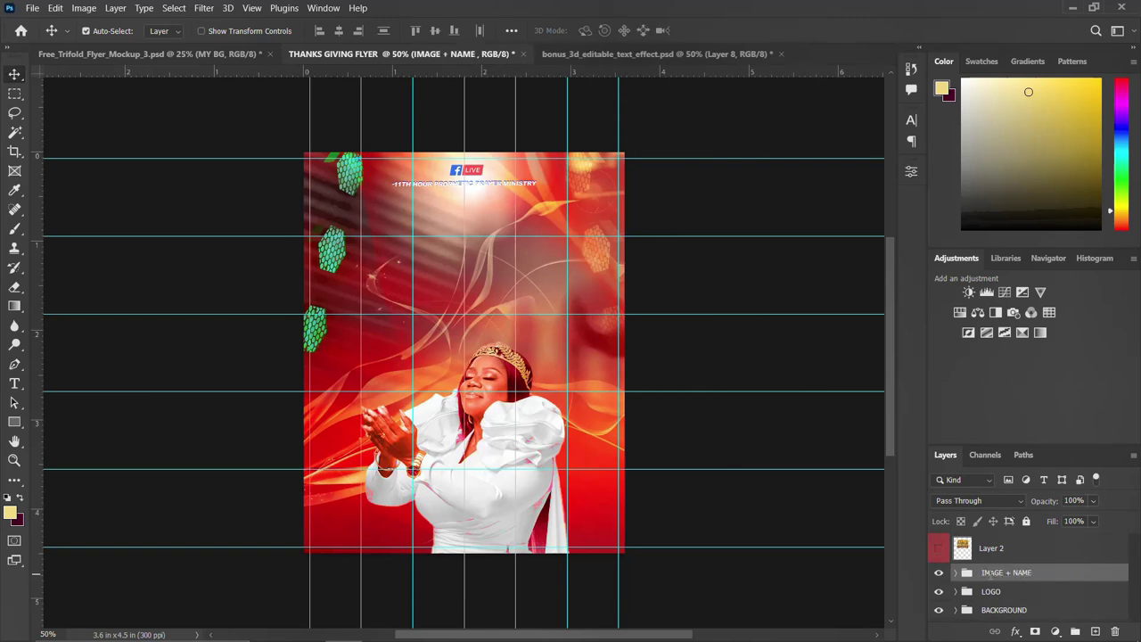
- Show the gold title layer again and give it a colour label
click(937, 549)
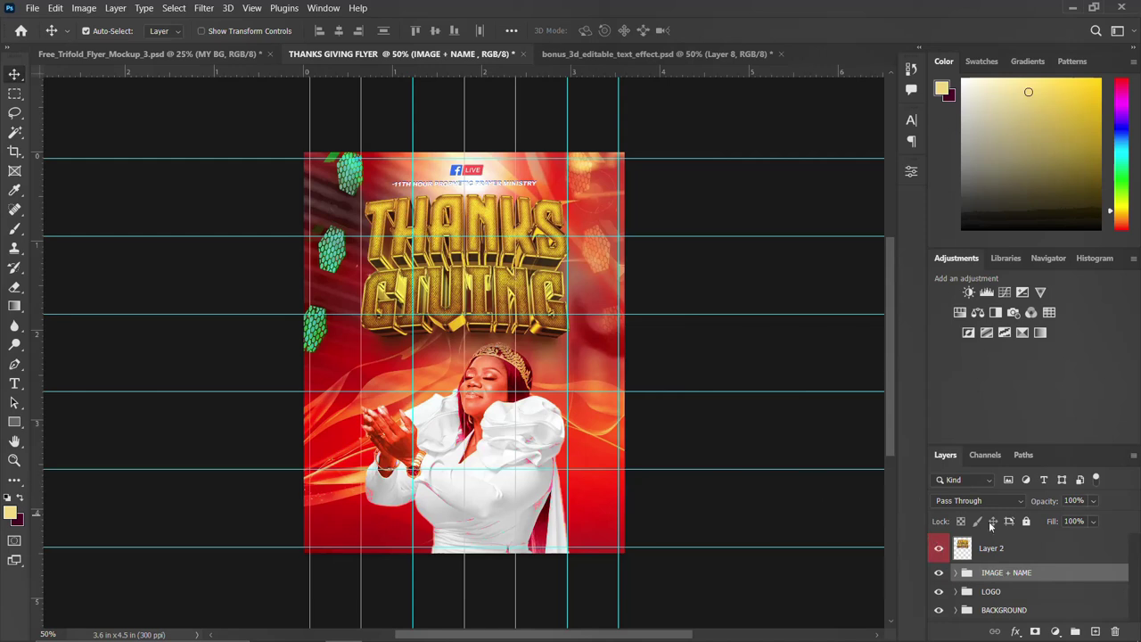
click(956, 551)
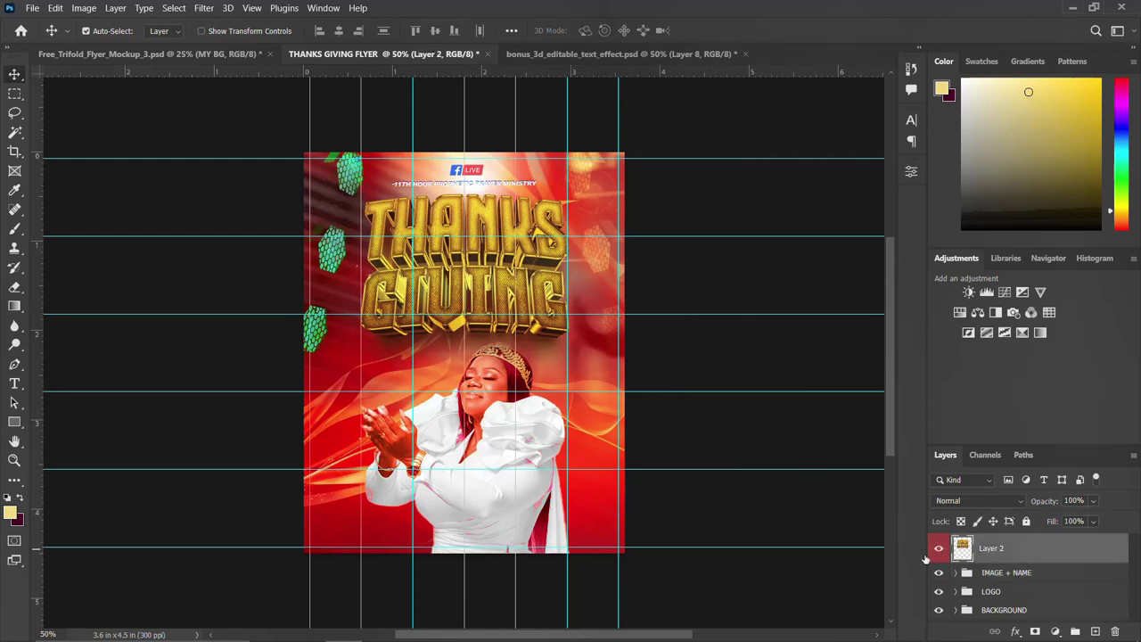
right_click(988, 549)
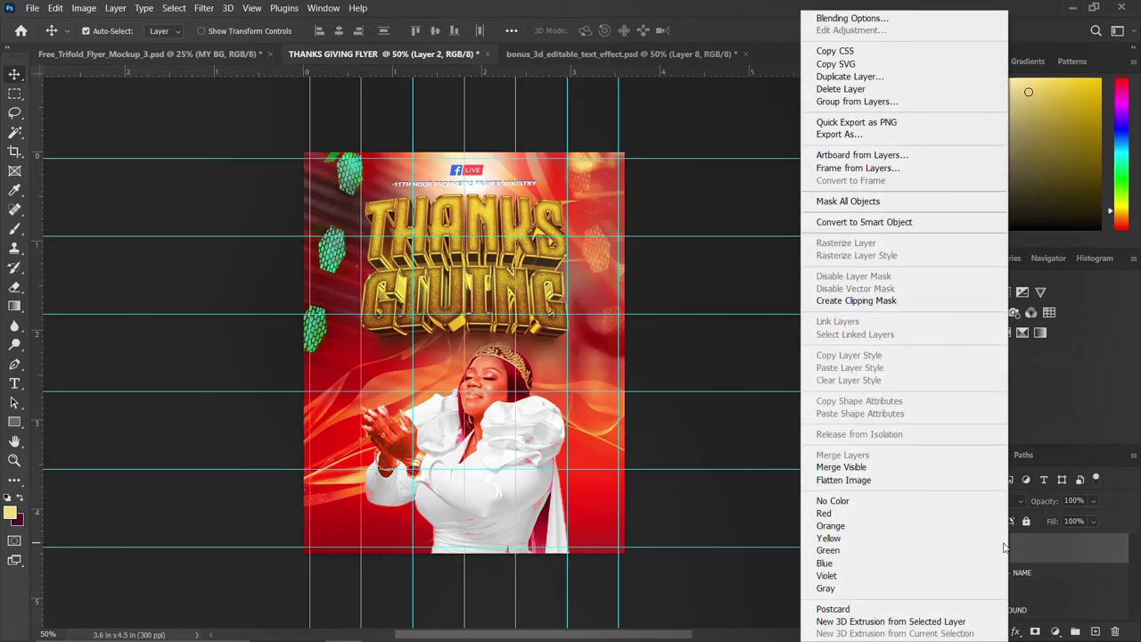
click(856, 504)
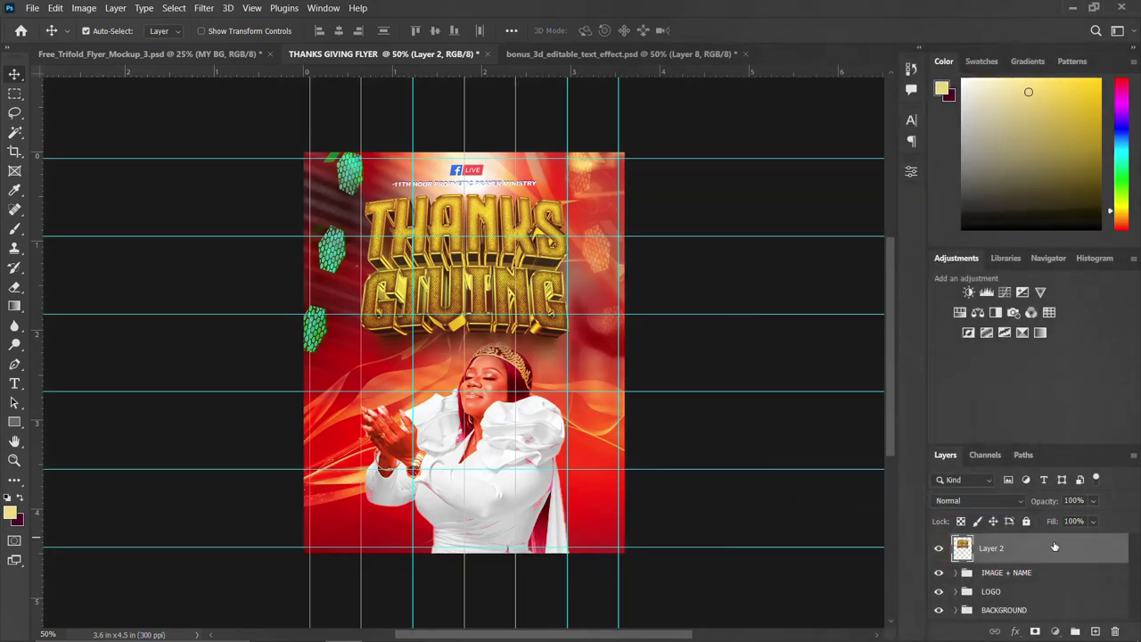
- Add a brush-painted layer mask to the photo overlay layer inside IMAGE + NAME
click(956, 573)
click(1002, 597)
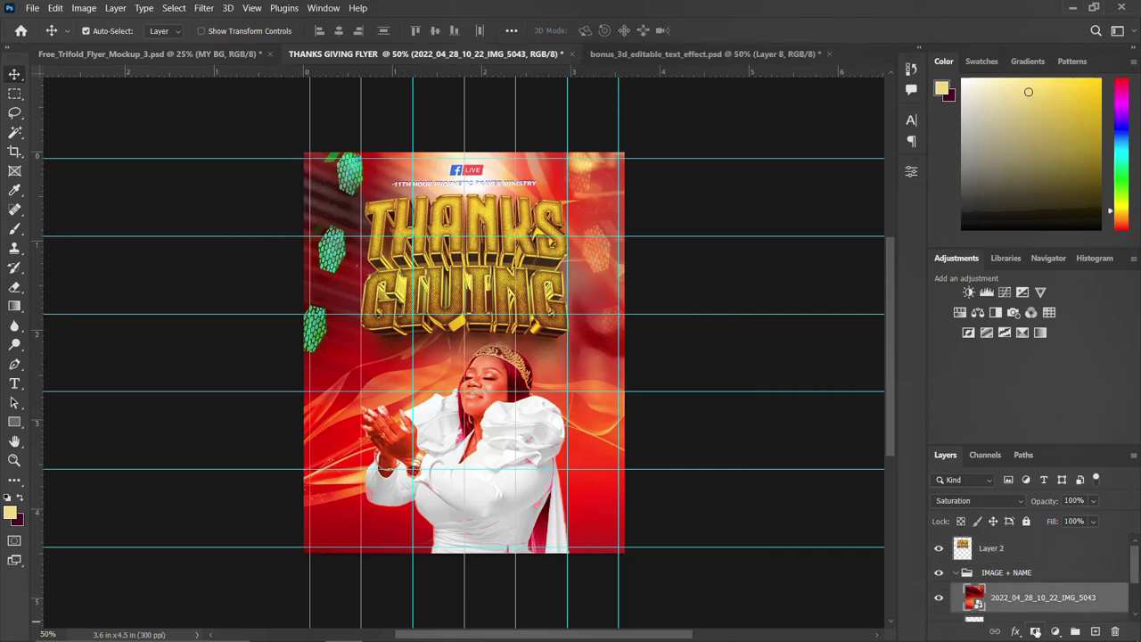
key(b)
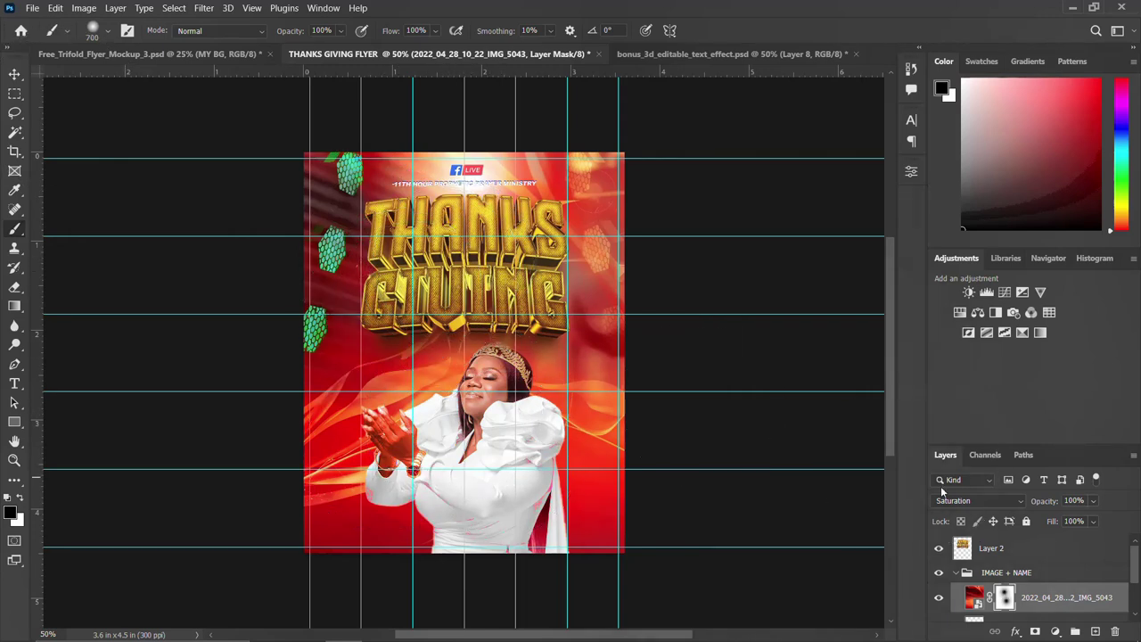
click(956, 573)
click(1000, 570)
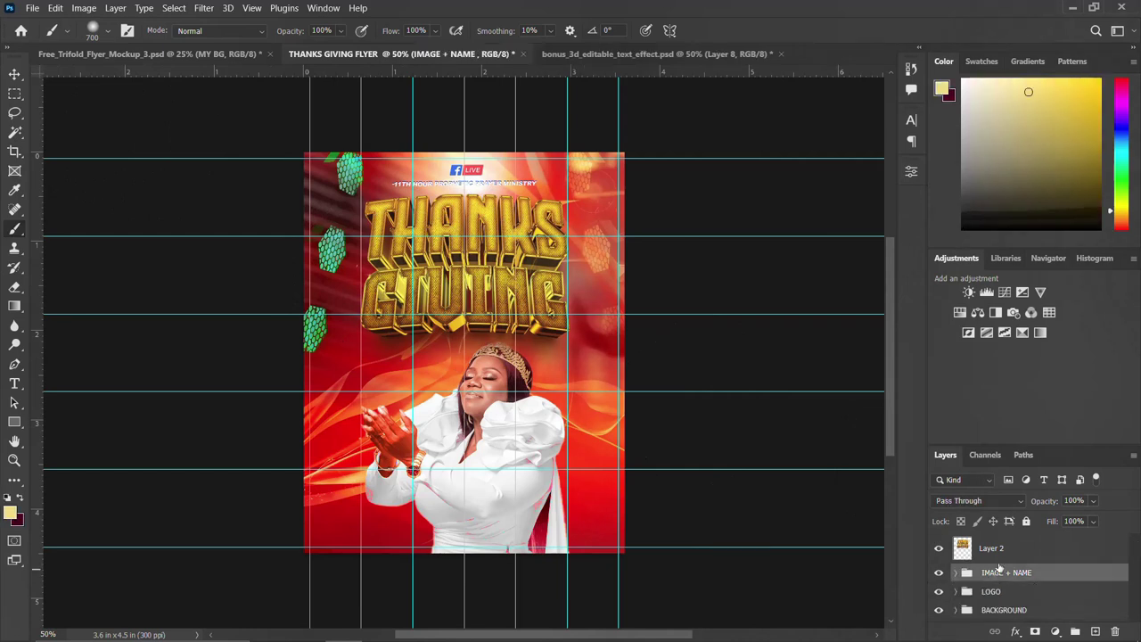
click(1011, 546)
mouse_move(426, 631)
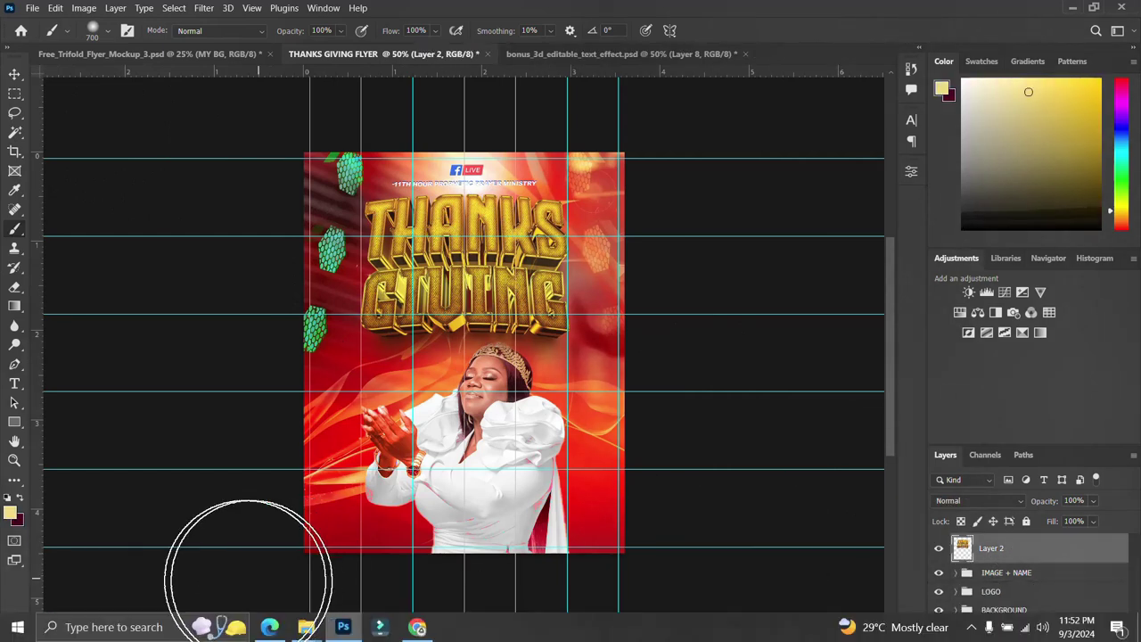
click(15, 74)
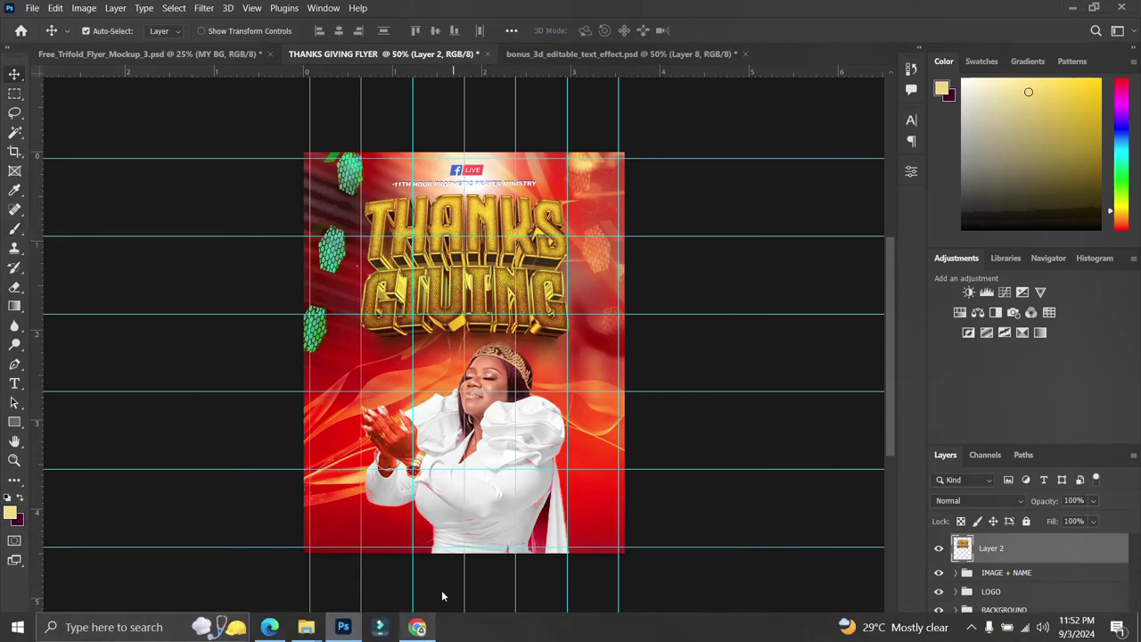
- In the finished flyer, select the 7am sharp, 14th sep 2024 and Red Stamp layers
click(577, 49)
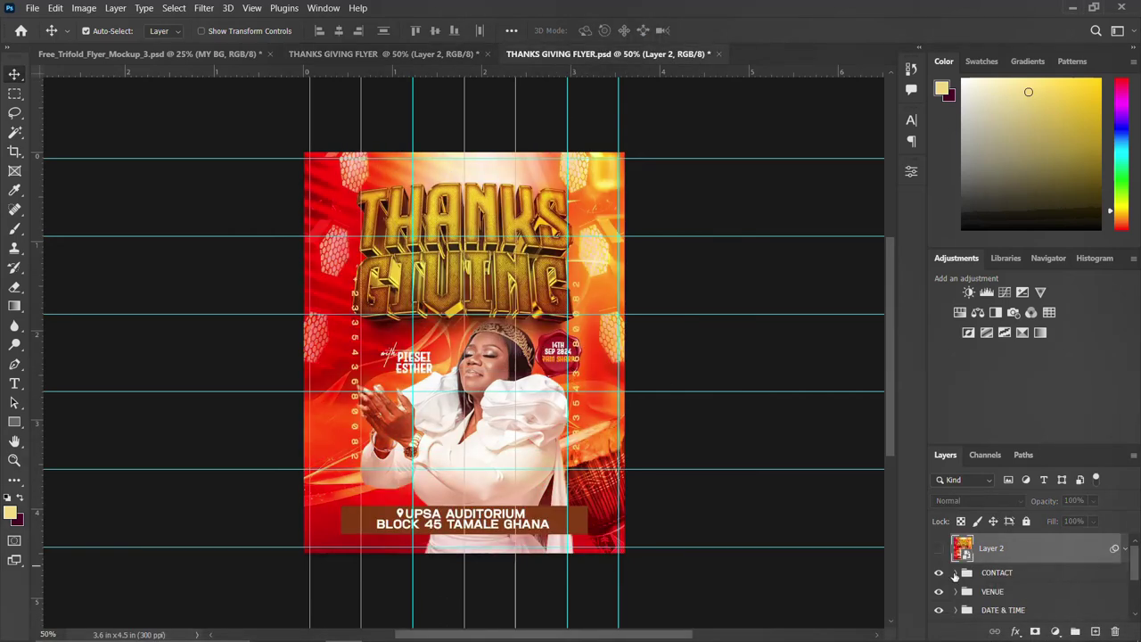
click(939, 573)
click(941, 592)
click(940, 592)
click(939, 611)
click(938, 610)
click(956, 611)
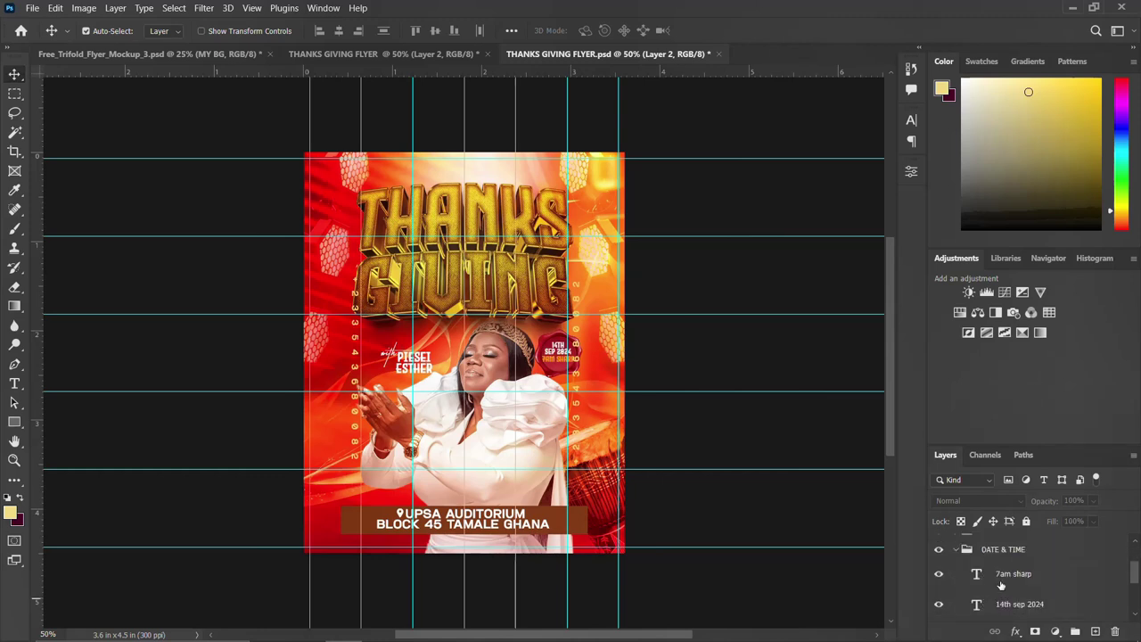
click(1003, 580)
click(1007, 604)
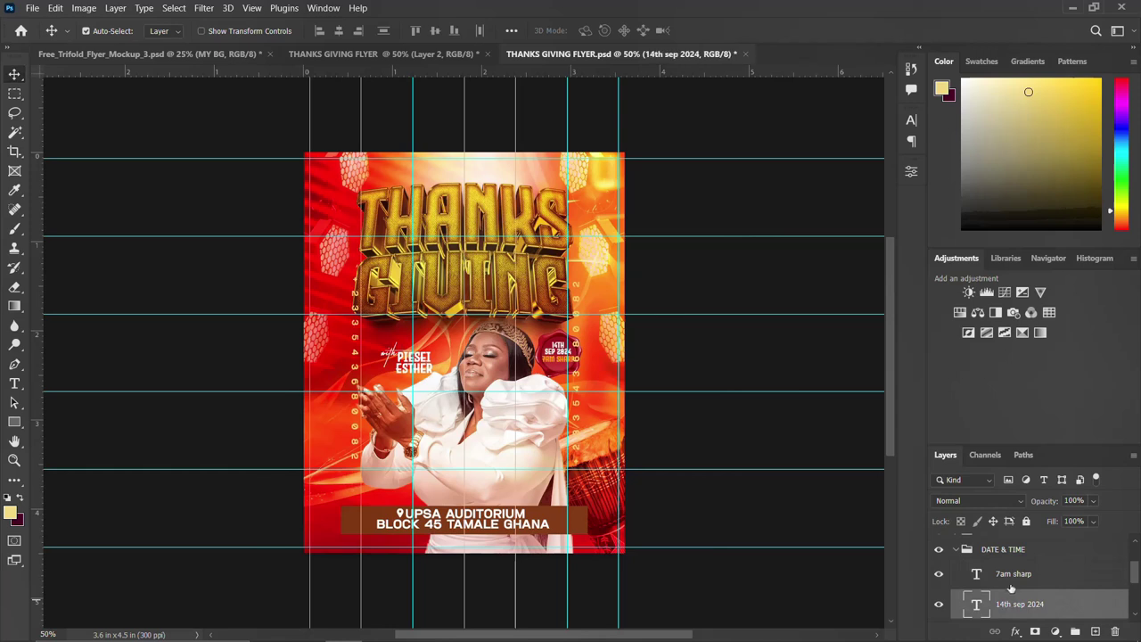
shift+click(1012, 581)
scroll(1013, 581, down, 1)
ctrl+click(1007, 603)
scroll(1004, 603, down, 1)
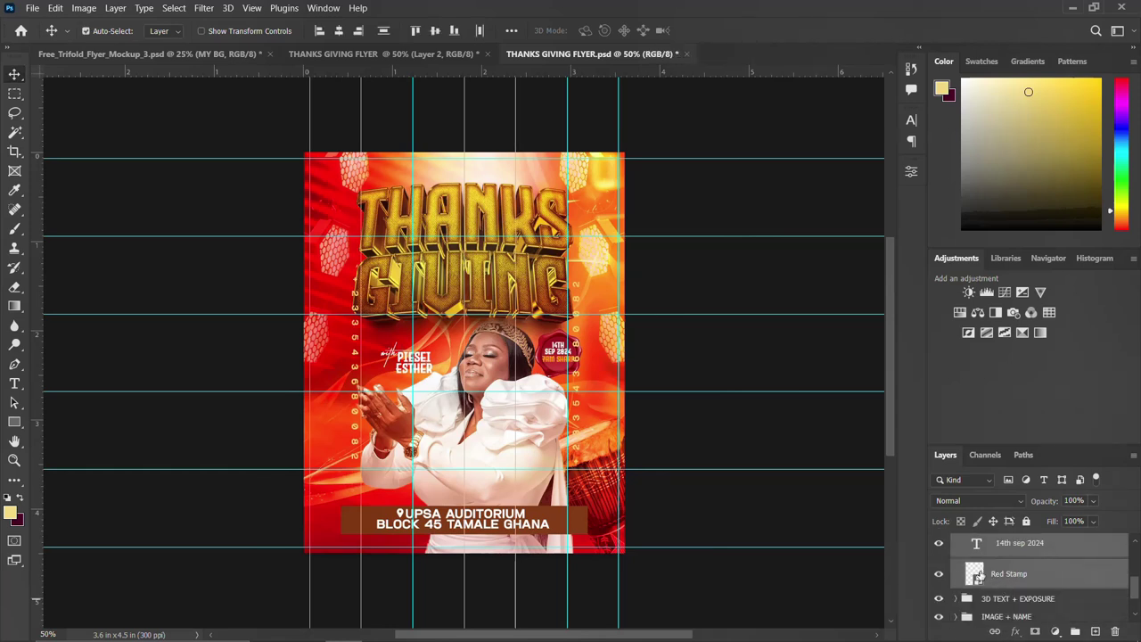
- Drop the date stamp beside the woman's head, scale it to about 81%, and group it as DATE +
drag(558, 349, 531, 339)
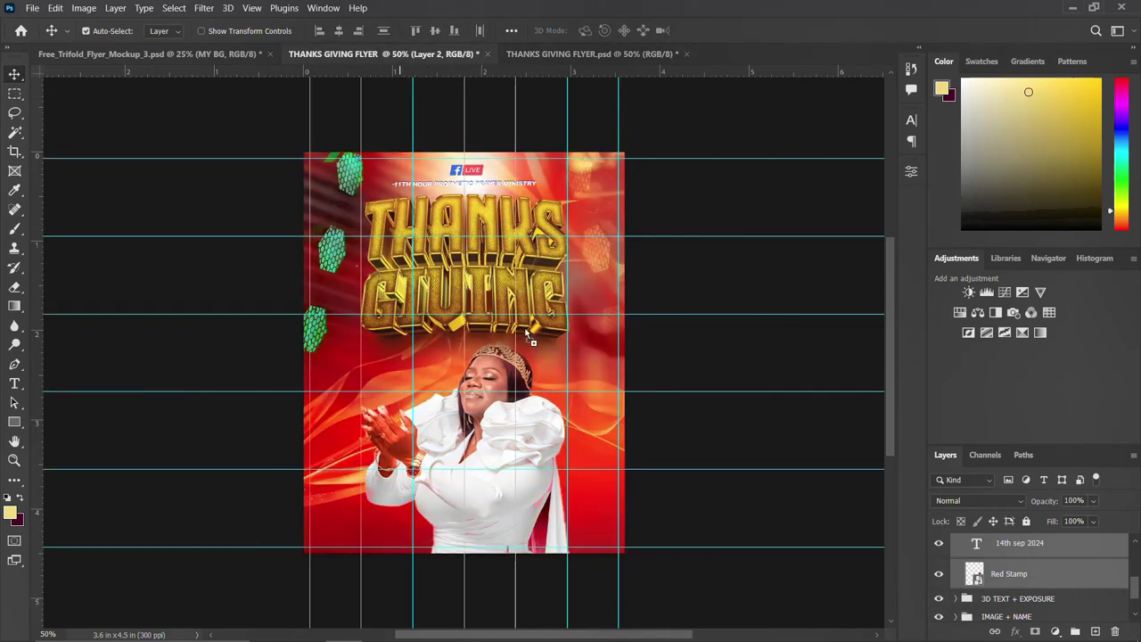
mouse_move(530, 339)
mouse_down()
mouse_move(542, 373)
mouse_move(563, 377)
mouse_up()
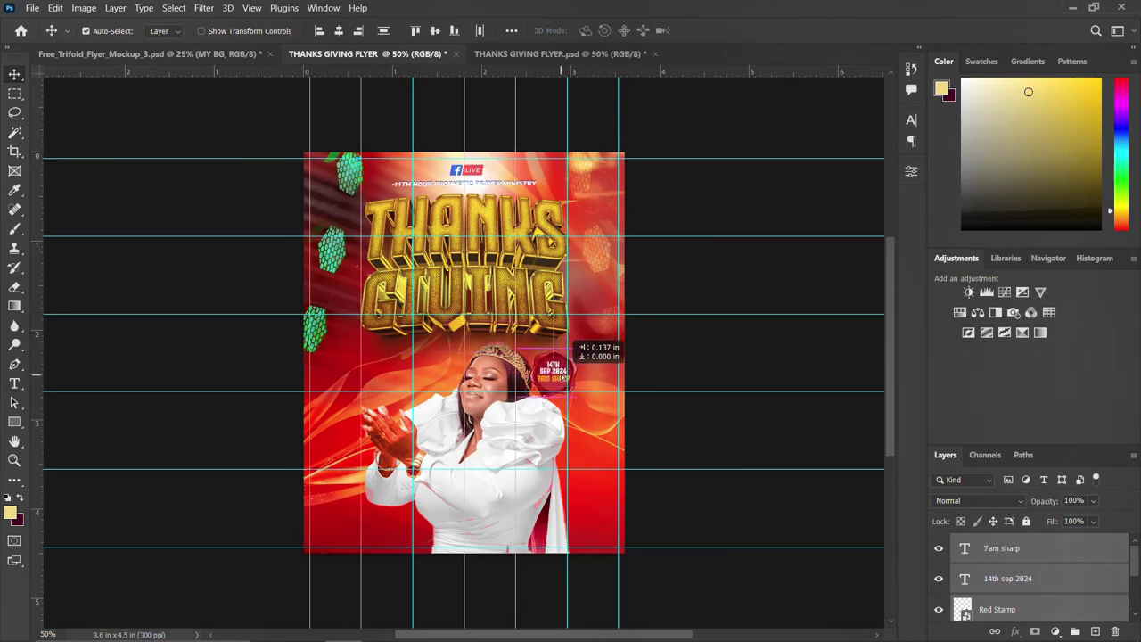
key(ctrl+t)
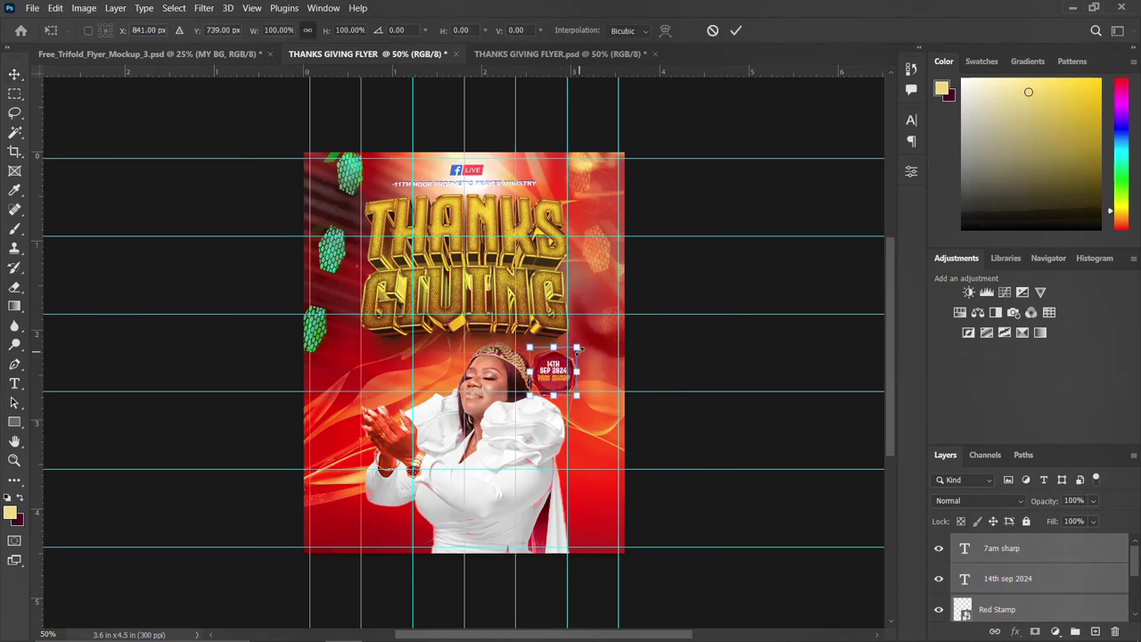
drag(577, 345, 572, 352)
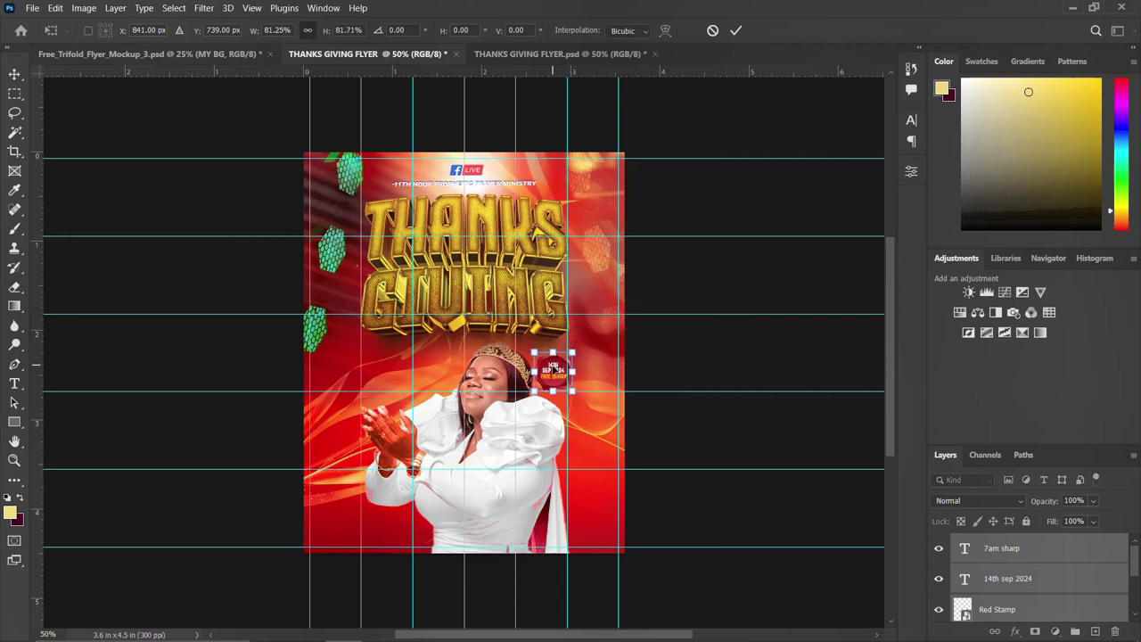
key(Return)
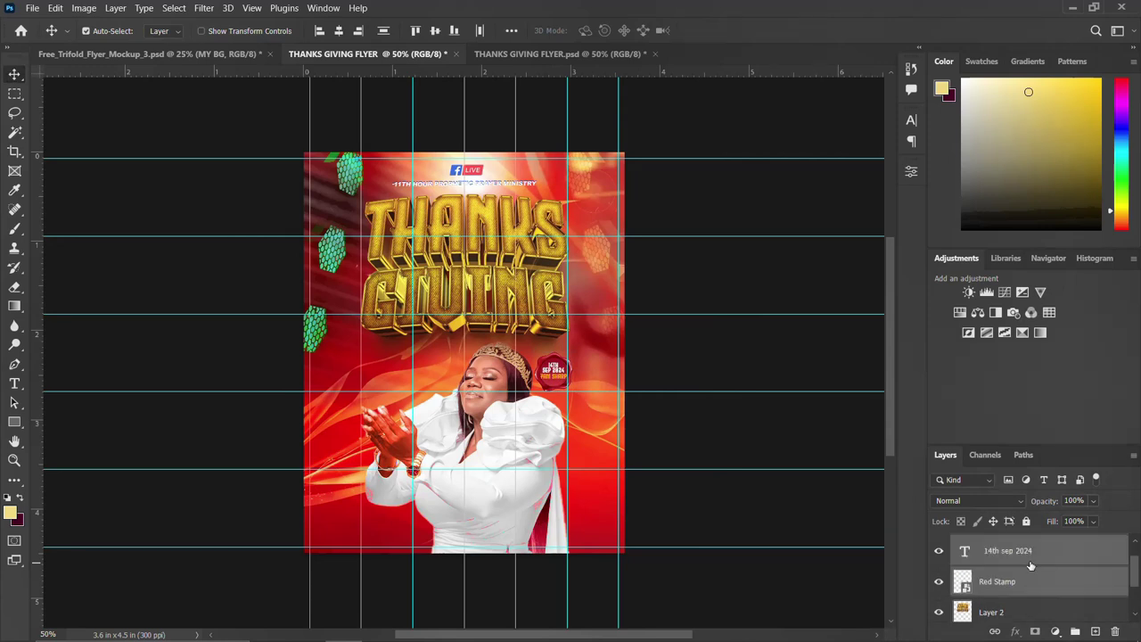
key(ctrl+g)
double_click(993, 542)
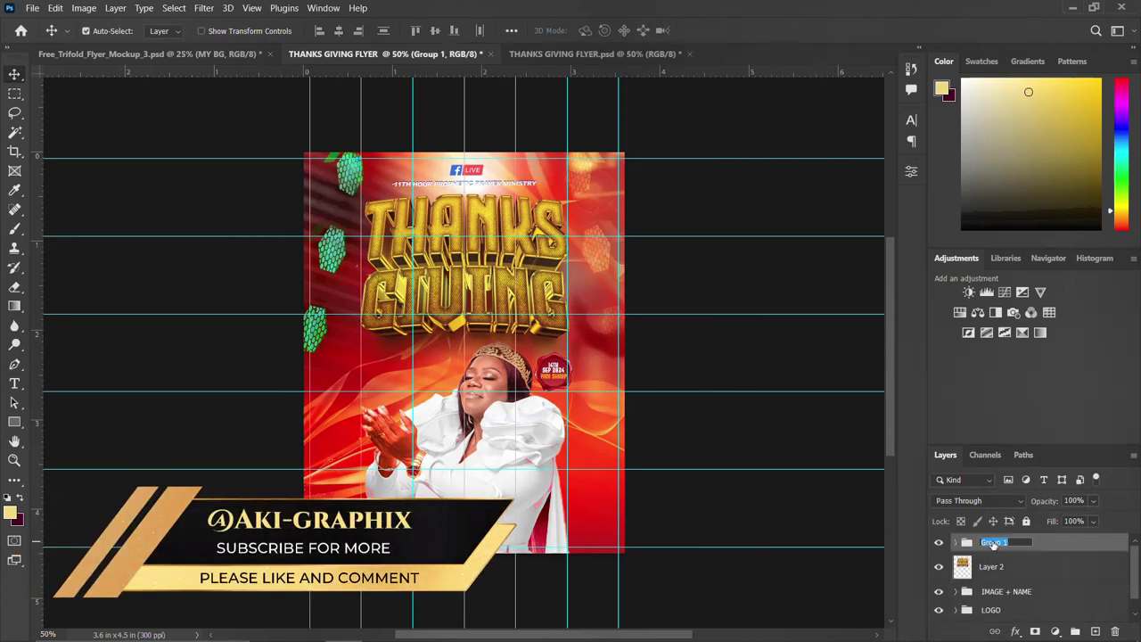
text(DATE +)
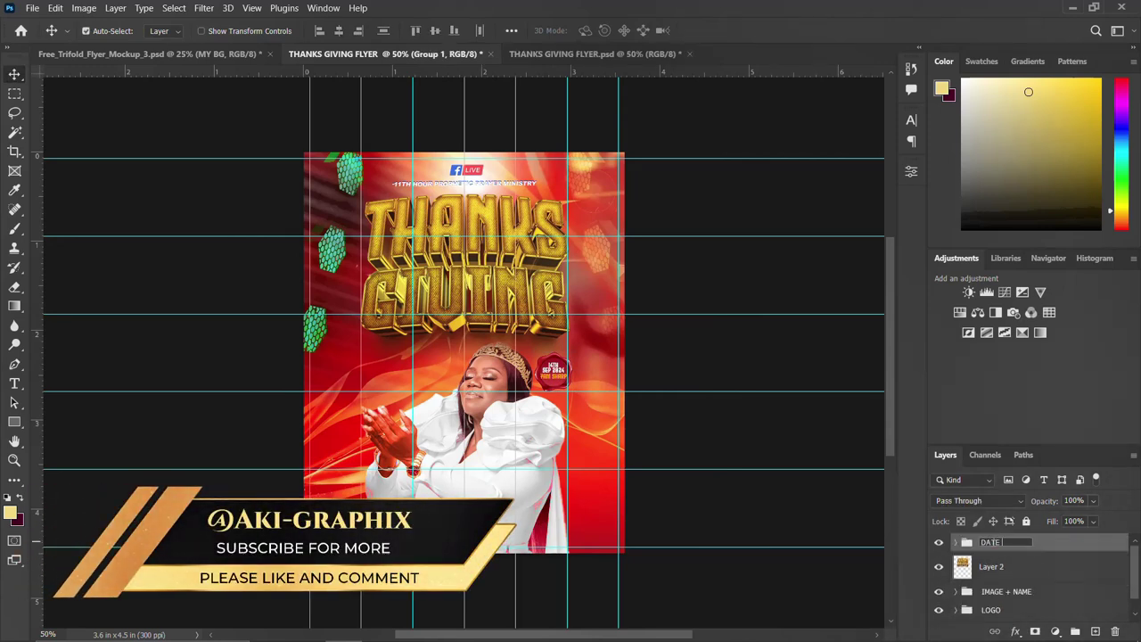
key(Return)
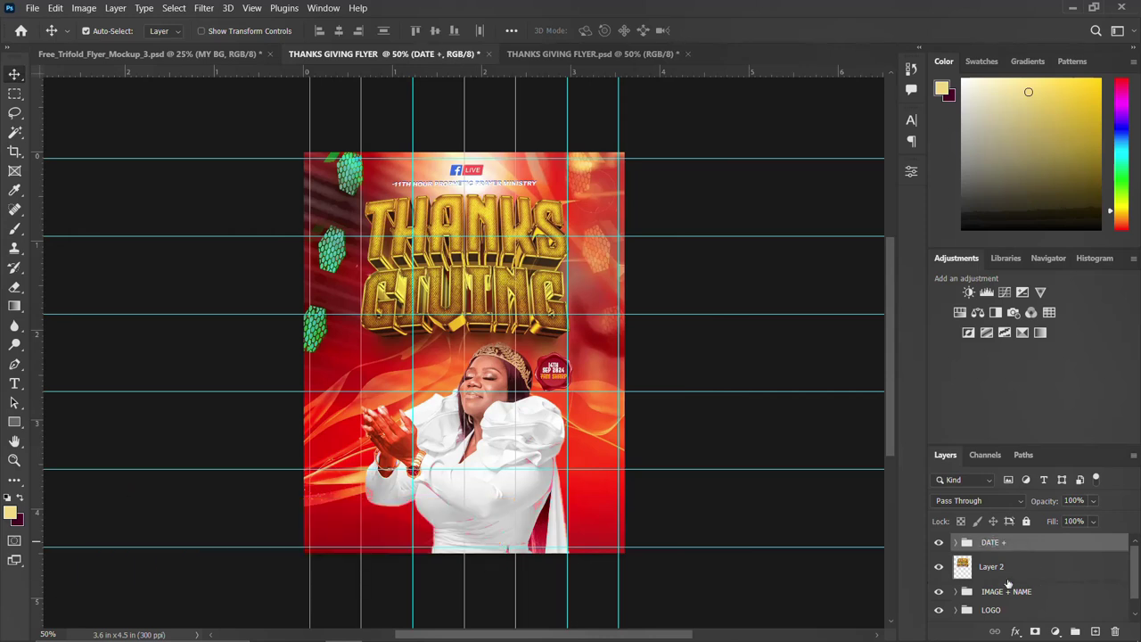
- Group the gold 3D title Layer 2 into a group named THEME
click(1007, 569)
key(ctrl+g)
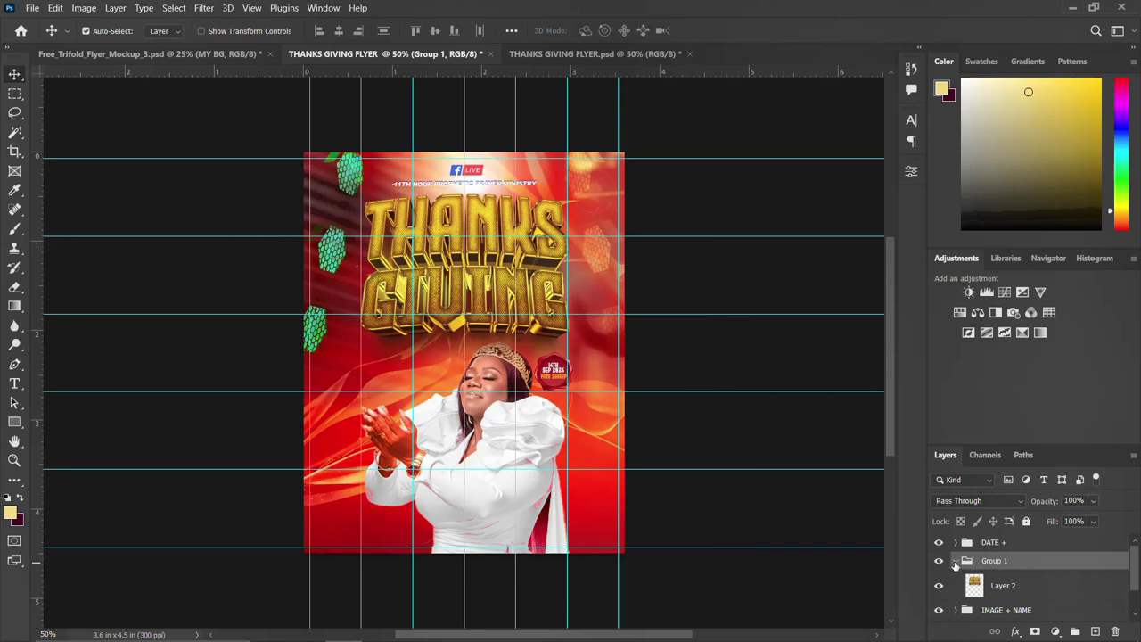
click(954, 561)
double_click(991, 560)
text(TH)
key(Return)
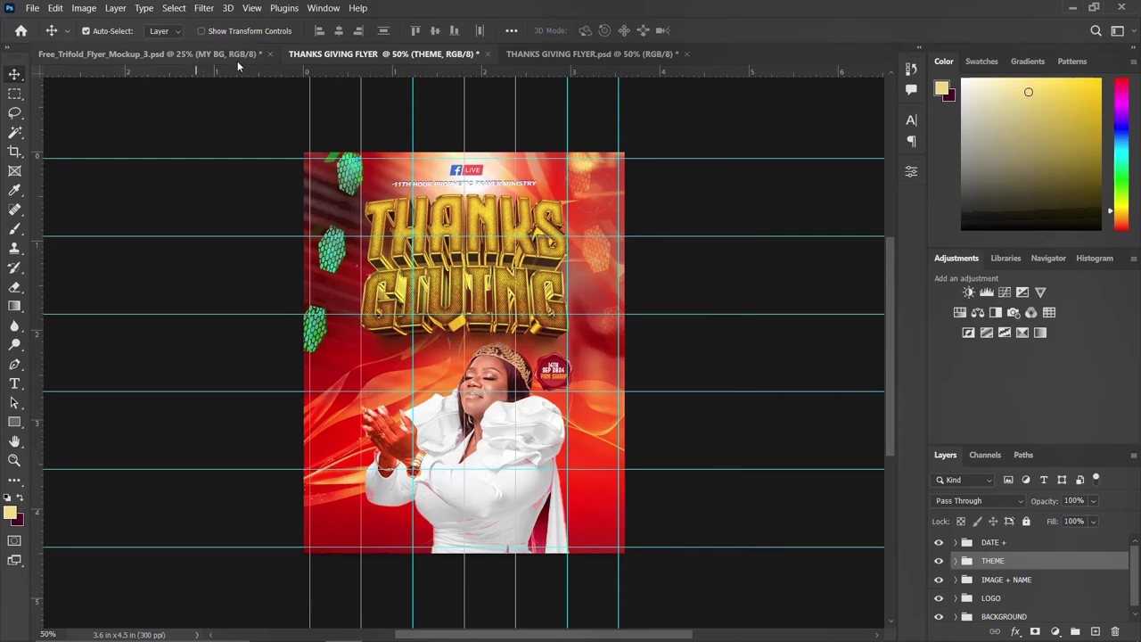
- In the finished flyer, select the With name text layer inside IMAGE + NAME
click(545, 56)
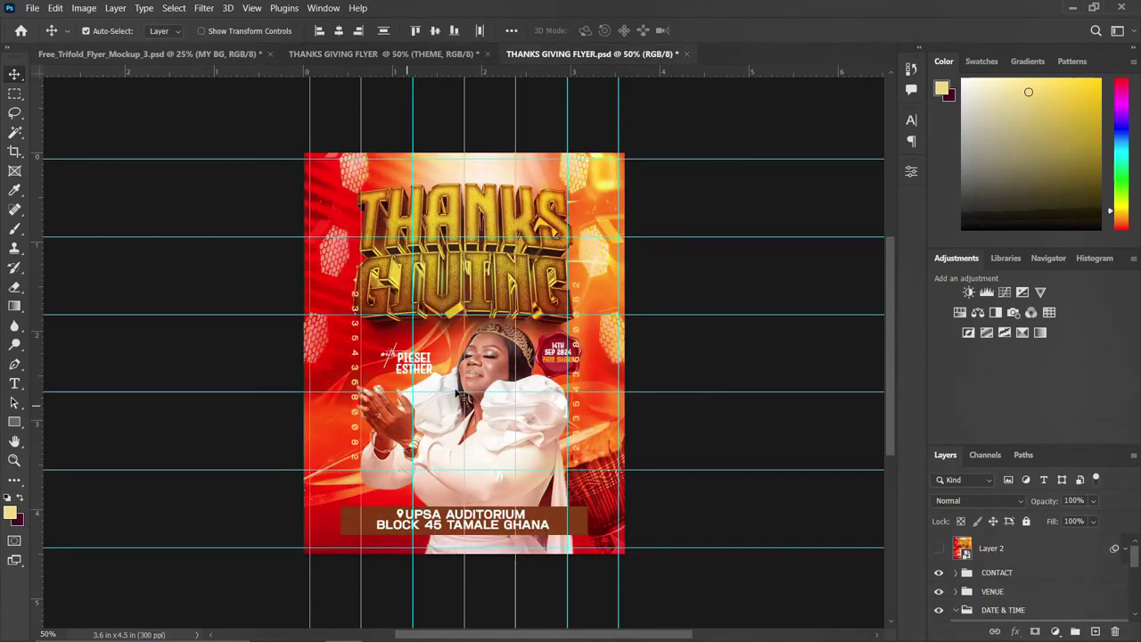
scroll(991, 593, down, 1)
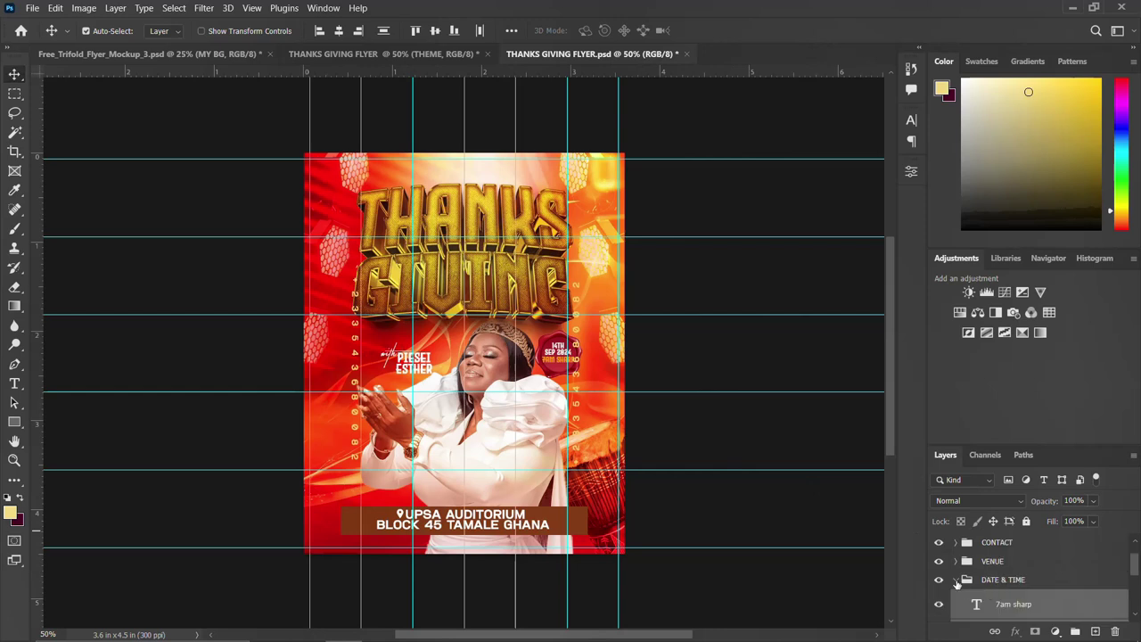
click(959, 579)
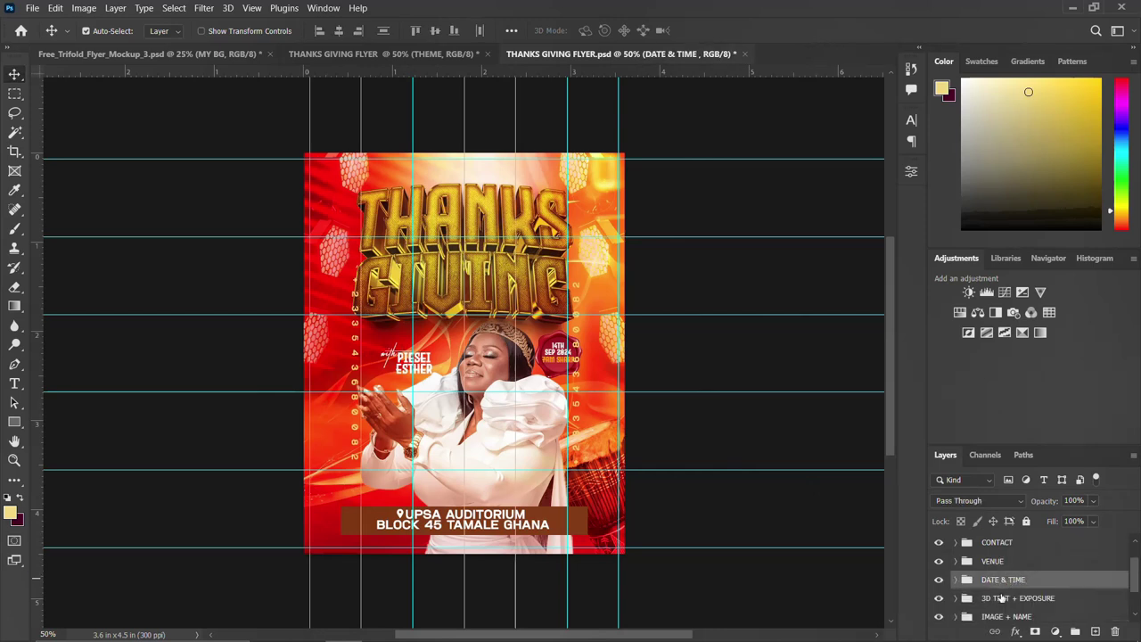
scroll(1000, 599, down, 2)
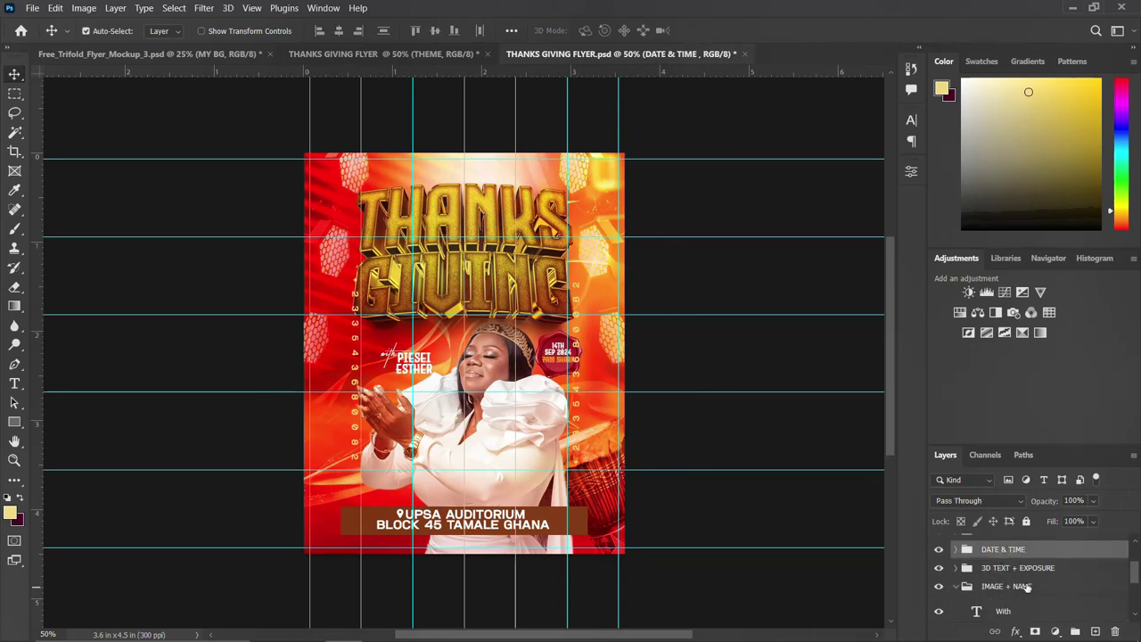
click(956, 586)
click(1011, 581)
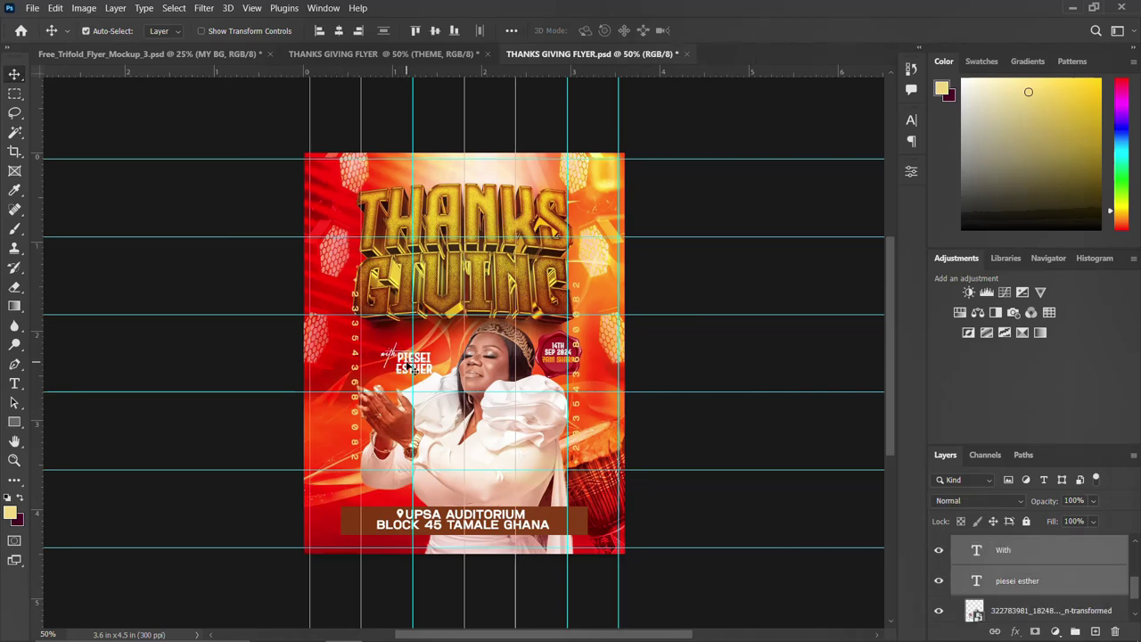
drag(408, 363, 399, 355)
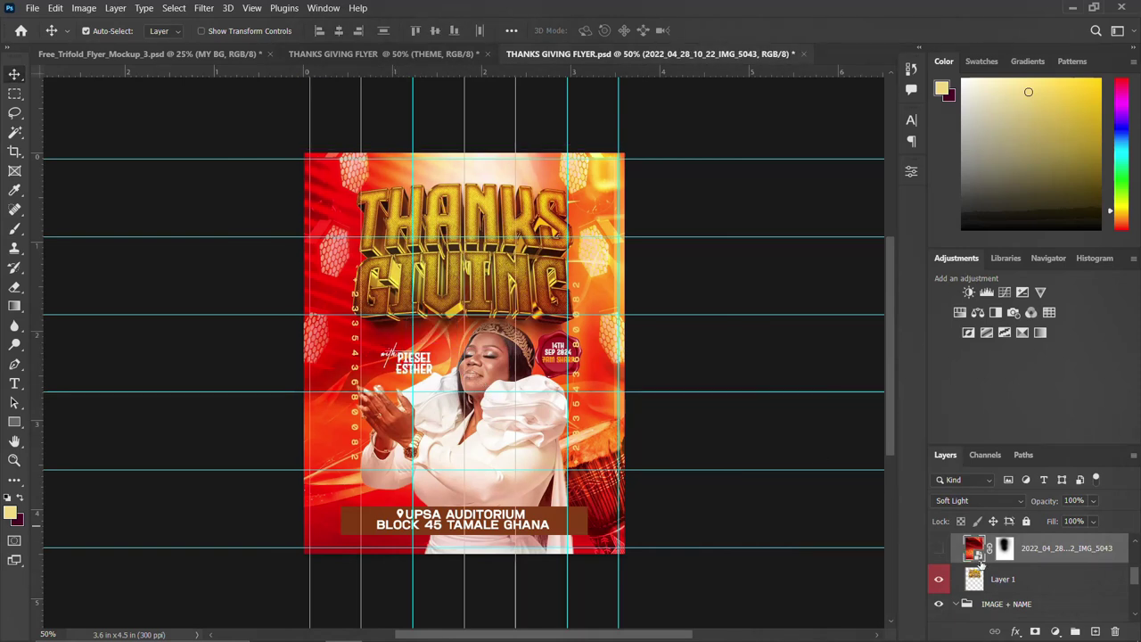
click(938, 549)
click(410, 367)
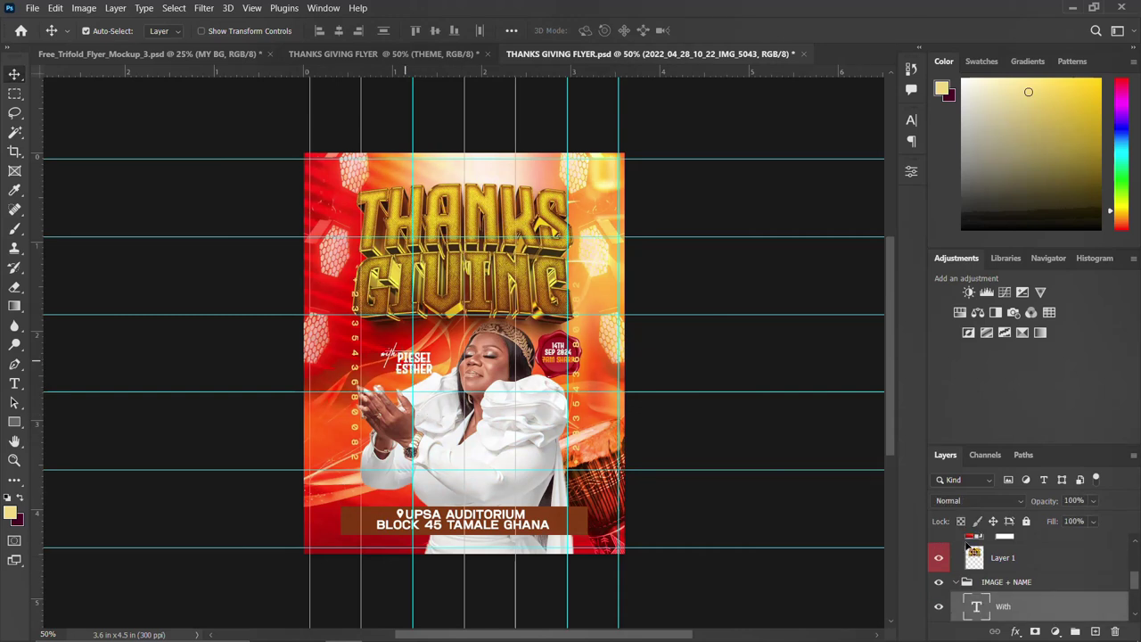
scroll(967, 546, down, 2)
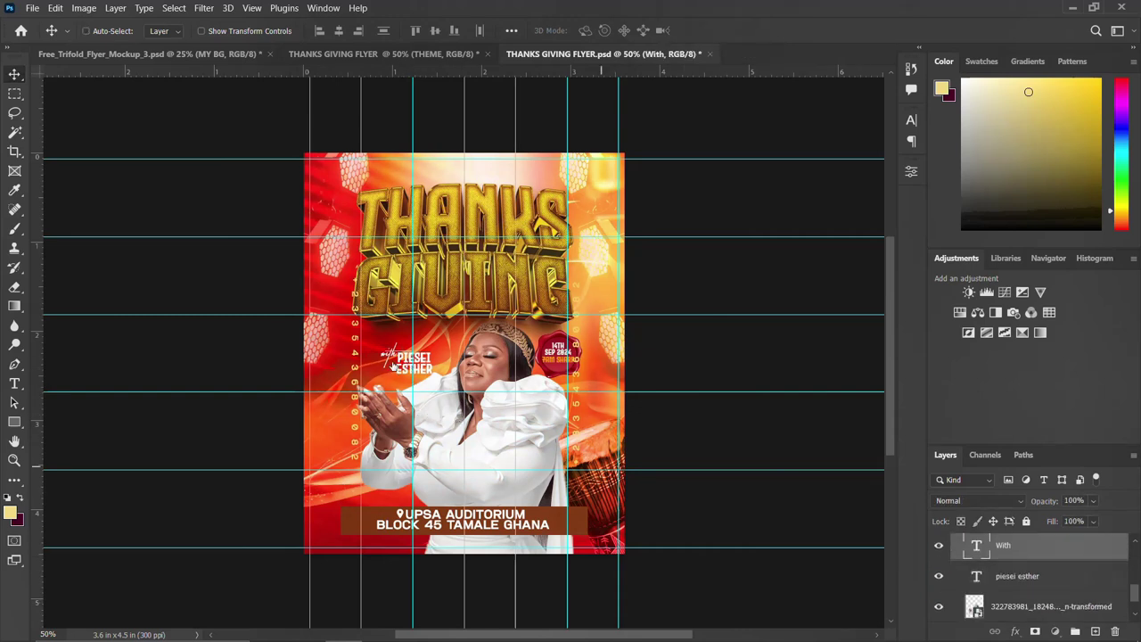
- Drag the name text into the working flyer, then undo its accidental grouping
drag(393, 364, 403, 83)
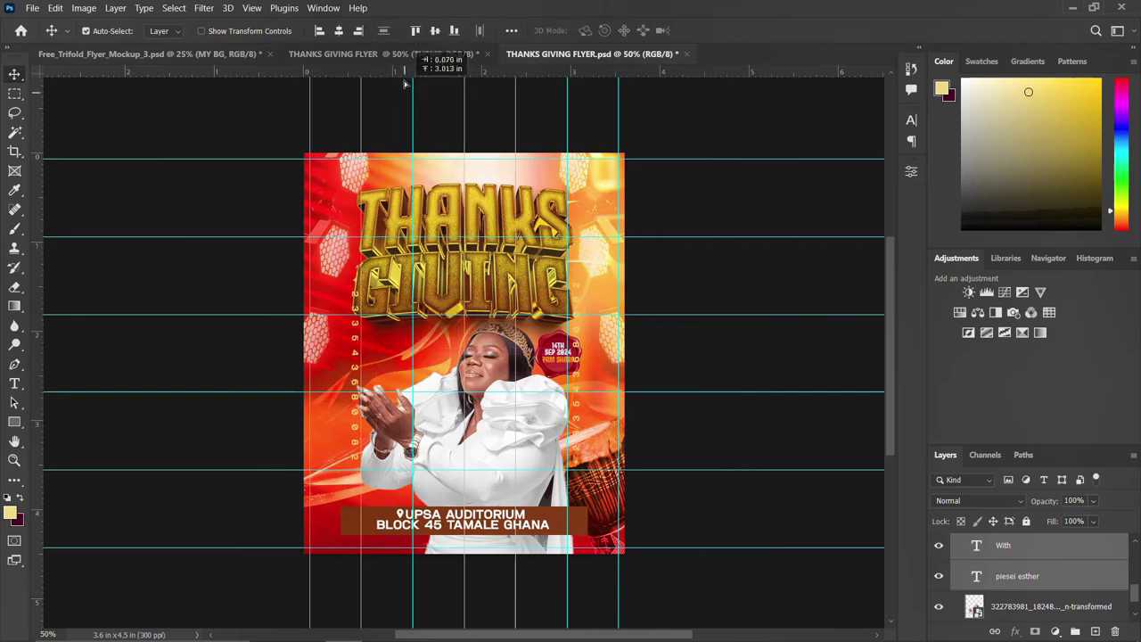
mouse_move(403, 83)
mouse_down()
mouse_move(418, 390)
mouse_move(430, 376)
mouse_up()
key(ctrl+g)
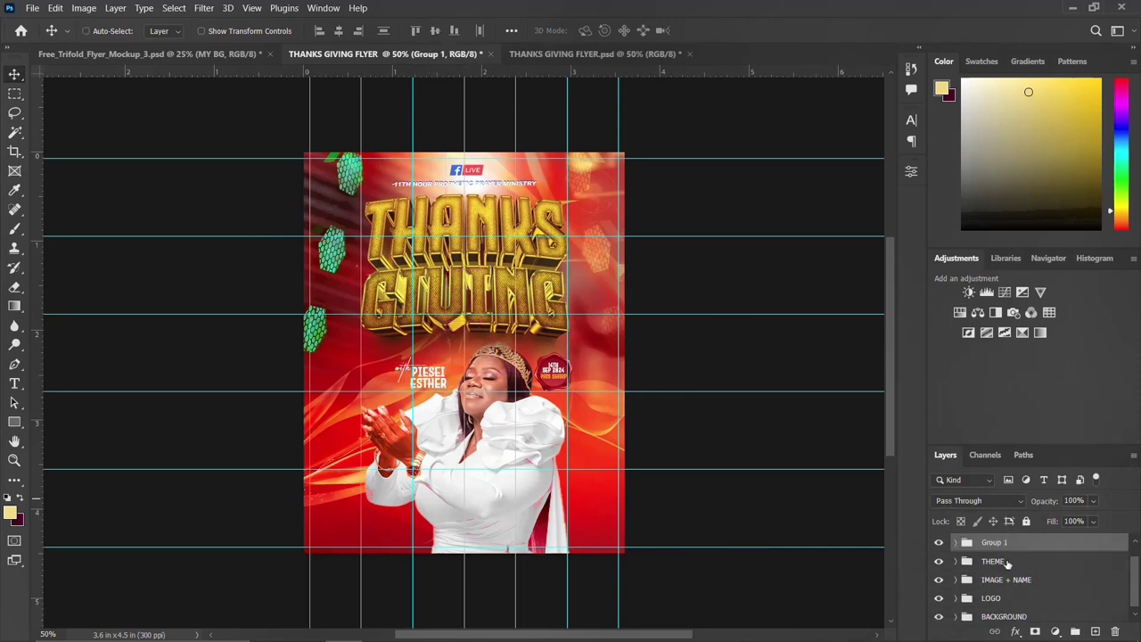
double_click(994, 542)
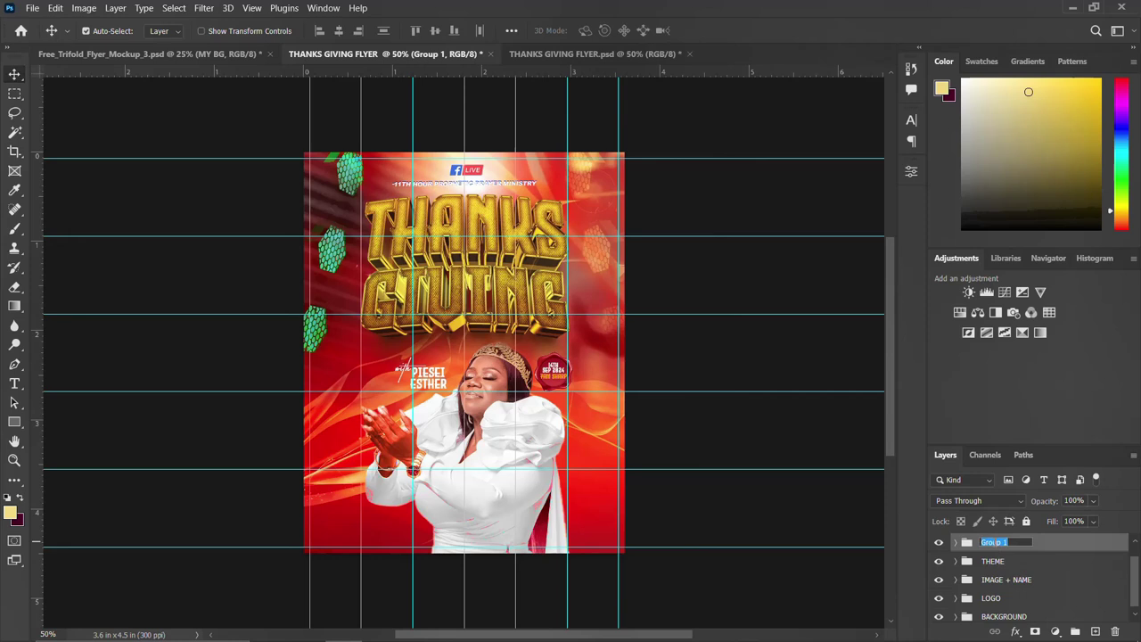
key(ctrl)
key(ctrl+shift+g)
- Move the name text layer into the IMAGE + NAME group and verify it by toggling visibility
scroll(1022, 580, down, 1)
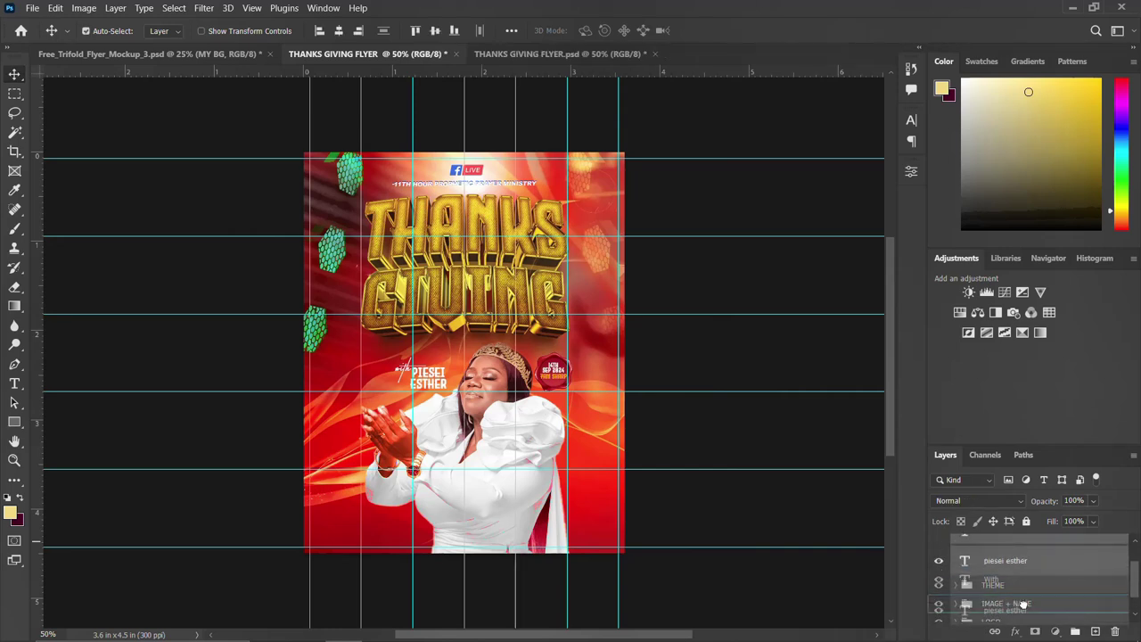
drag(1018, 558, 1016, 605)
click(938, 577)
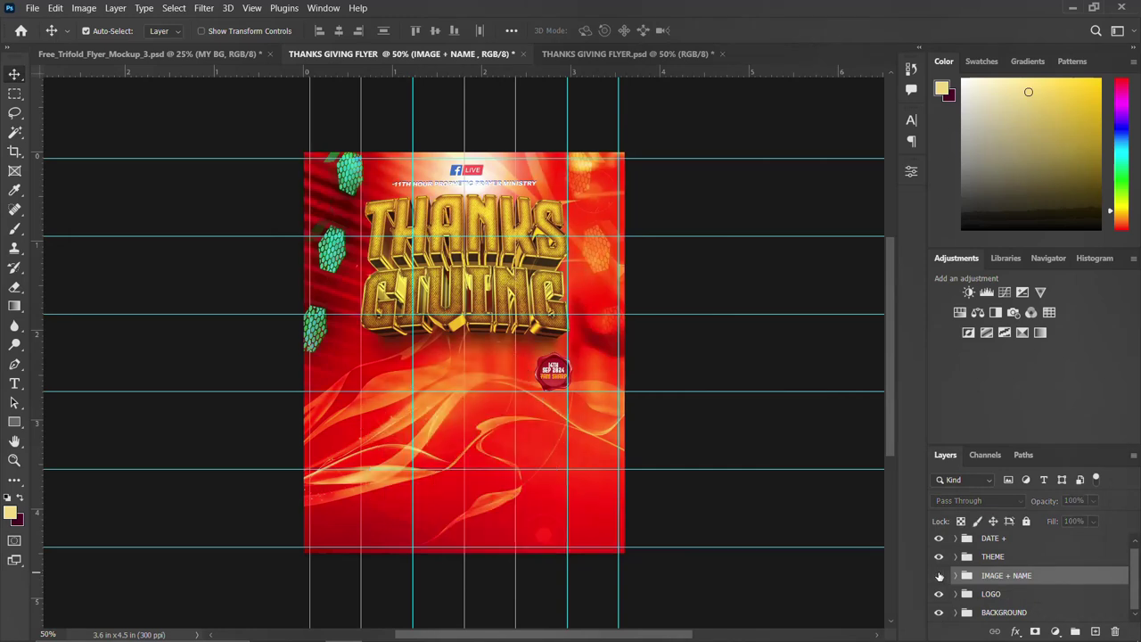
click(938, 575)
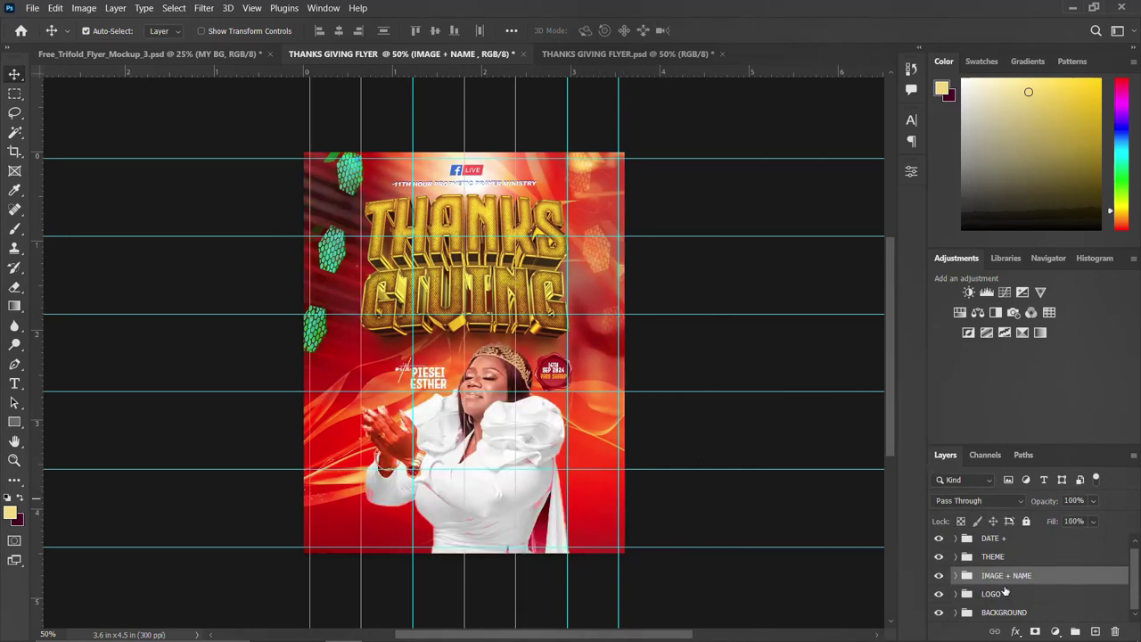
scroll(1005, 571, up, 1)
click(1005, 542)
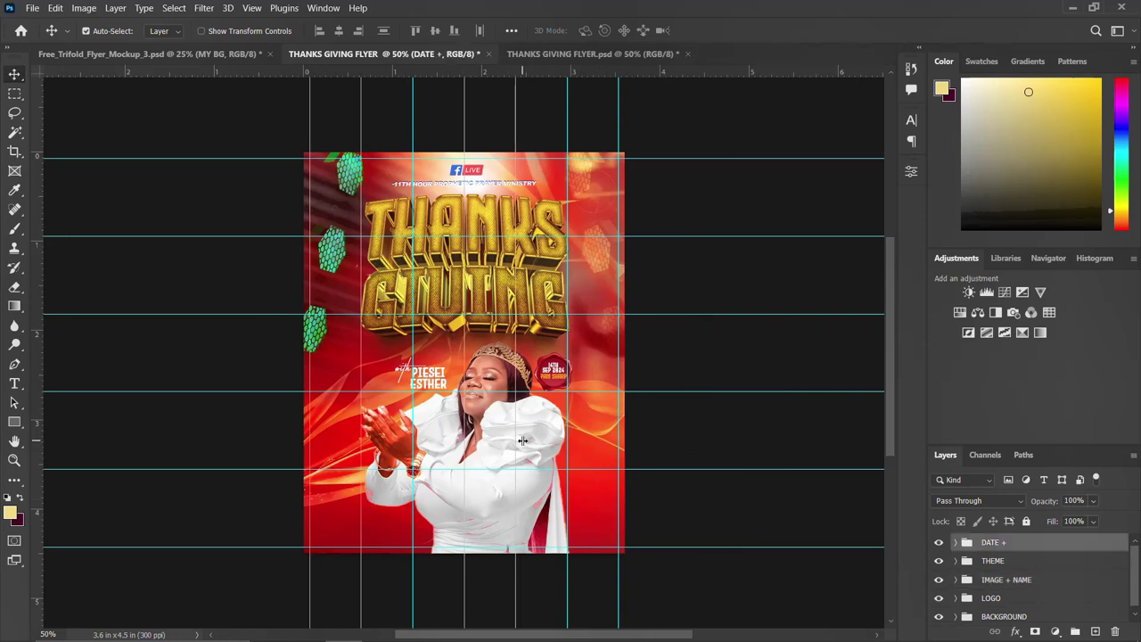
click(573, 54)
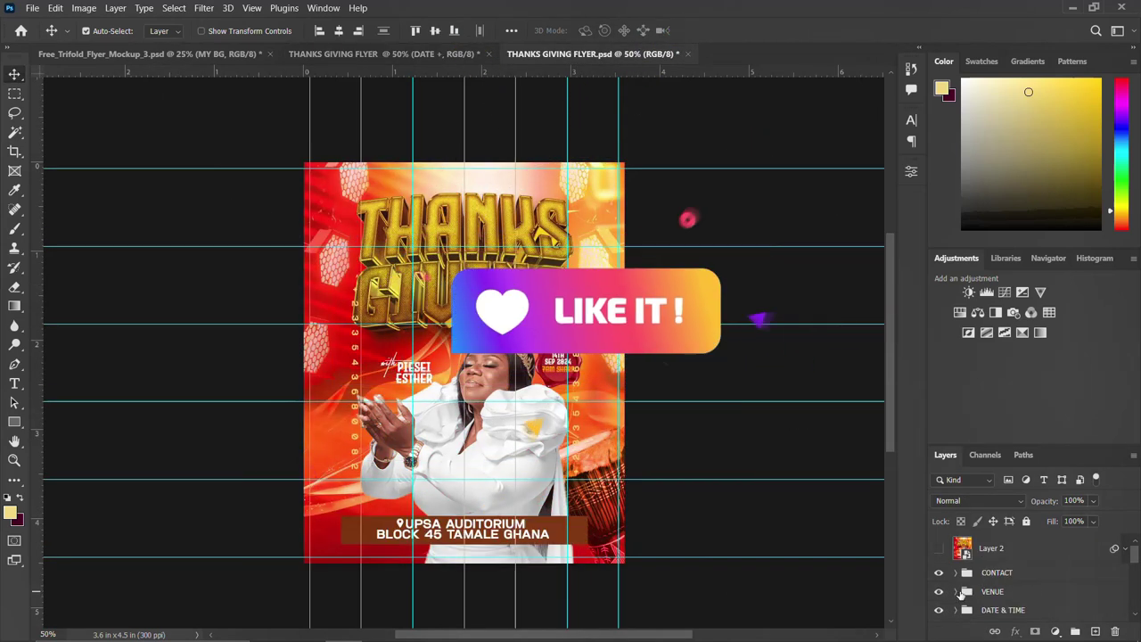
- Select the venue text, image and Rectangle 1 layers and drag them into the other flyer
click(956, 592)
scroll(997, 592, down, 1)
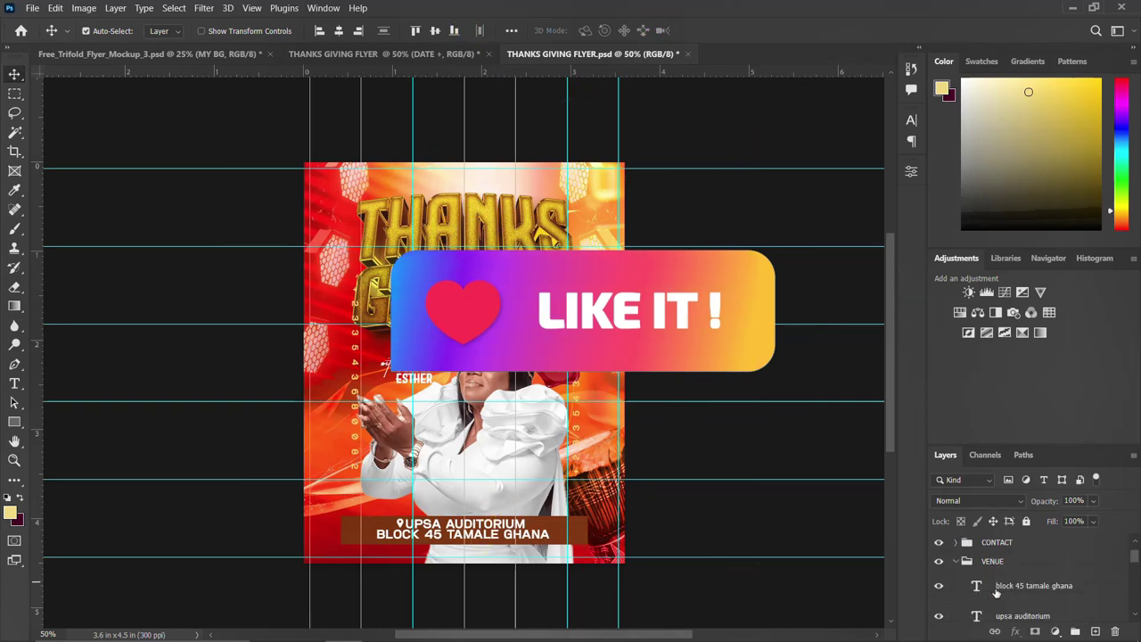
click(1003, 586)
scroll(1003, 586, down, 1)
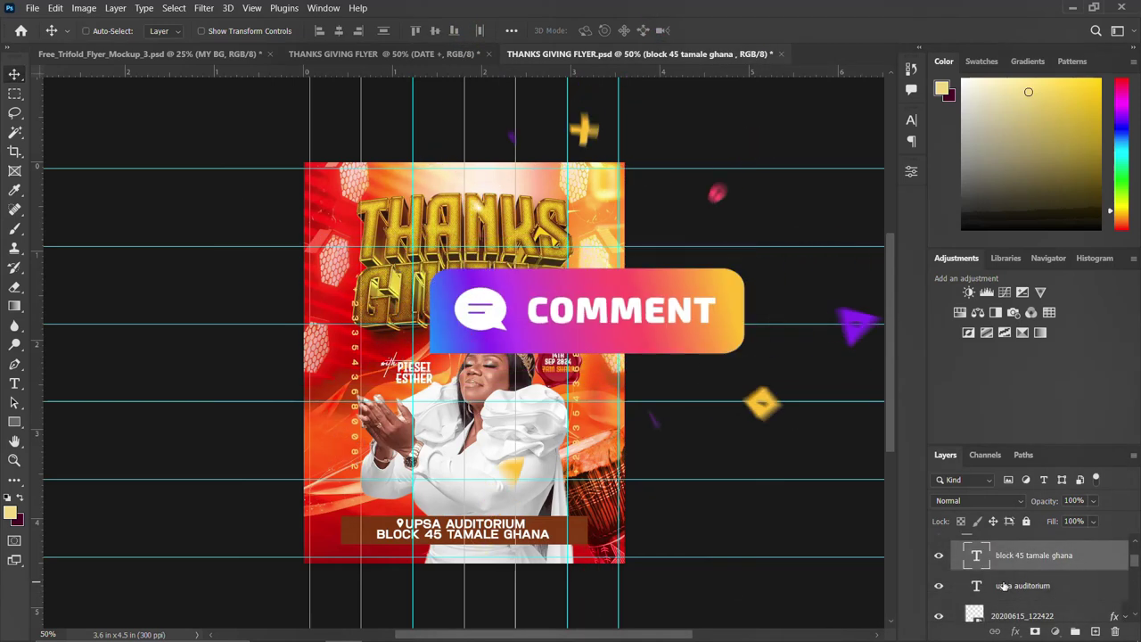
scroll(1004, 585, down, 1)
ctrl+click(1003, 585)
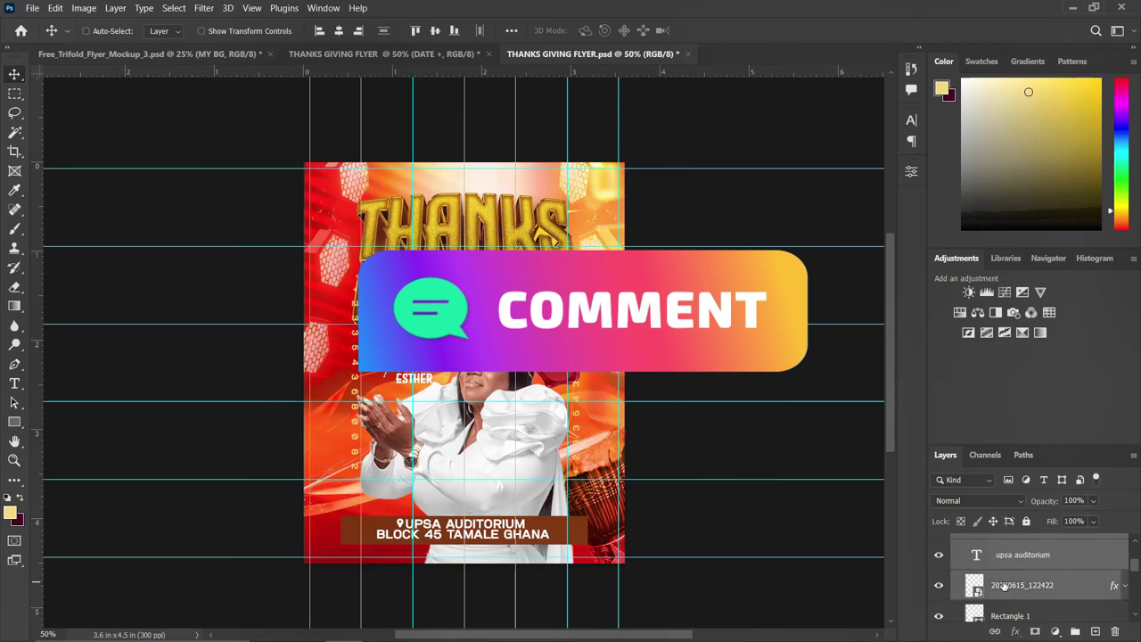
scroll(1004, 585, down, 1)
ctrl+click(1003, 586)
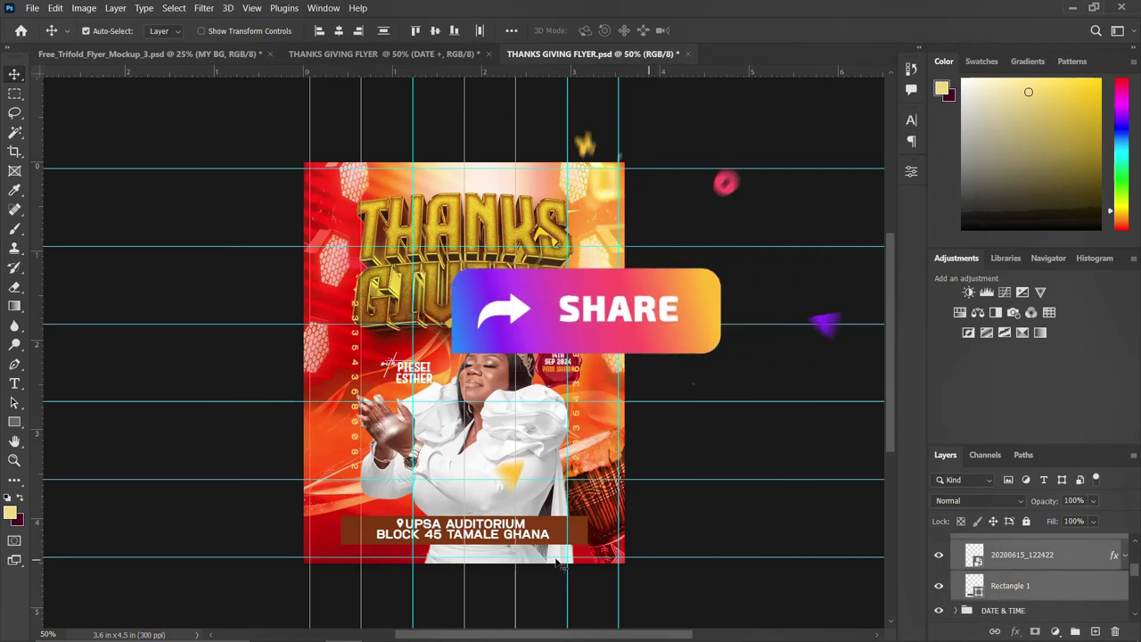
drag(547, 533, 381, 59)
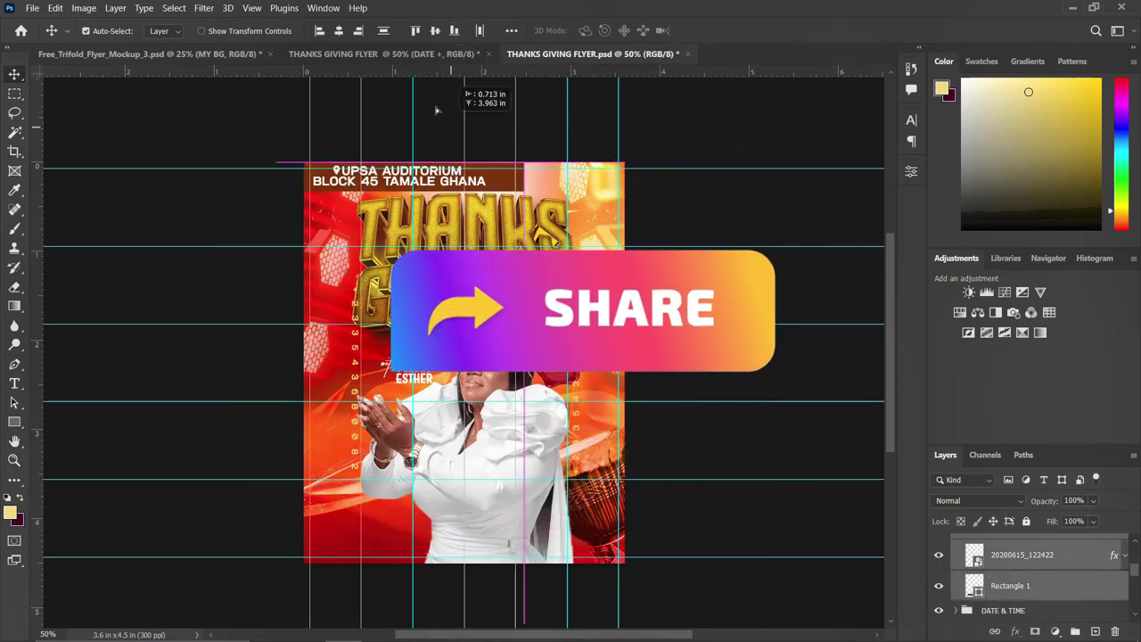
mouse_move(382, 59)
mouse_down()
mouse_move(491, 529)
mouse_move(481, 533)
mouse_up()
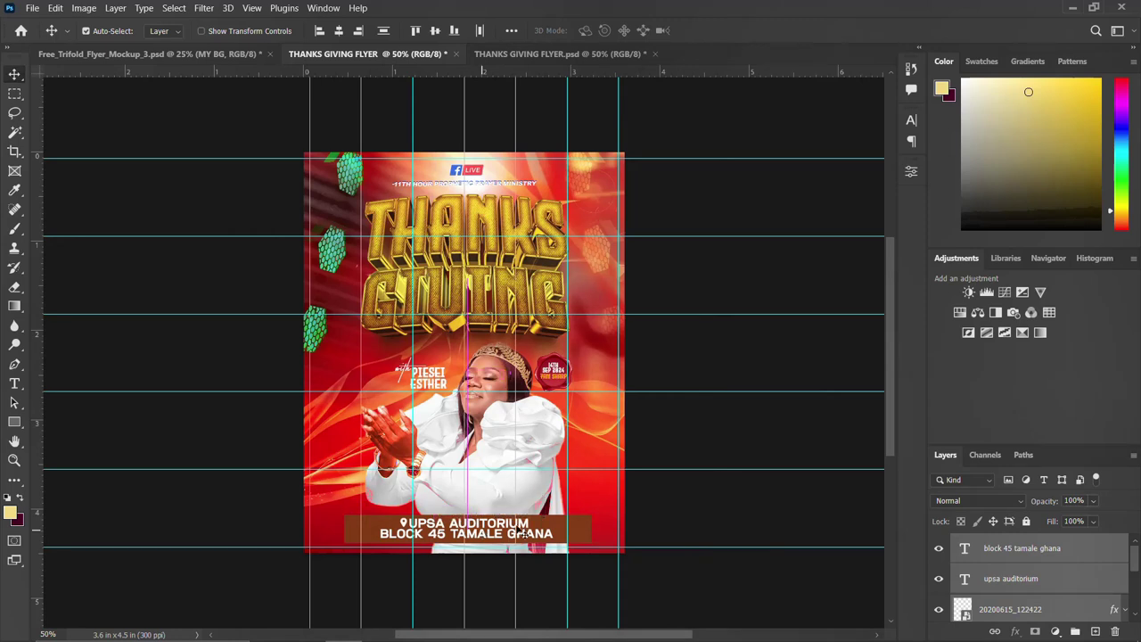
- Group the copied venue layers and name the group VENUE
key(ctrl+g)
double_click(993, 541)
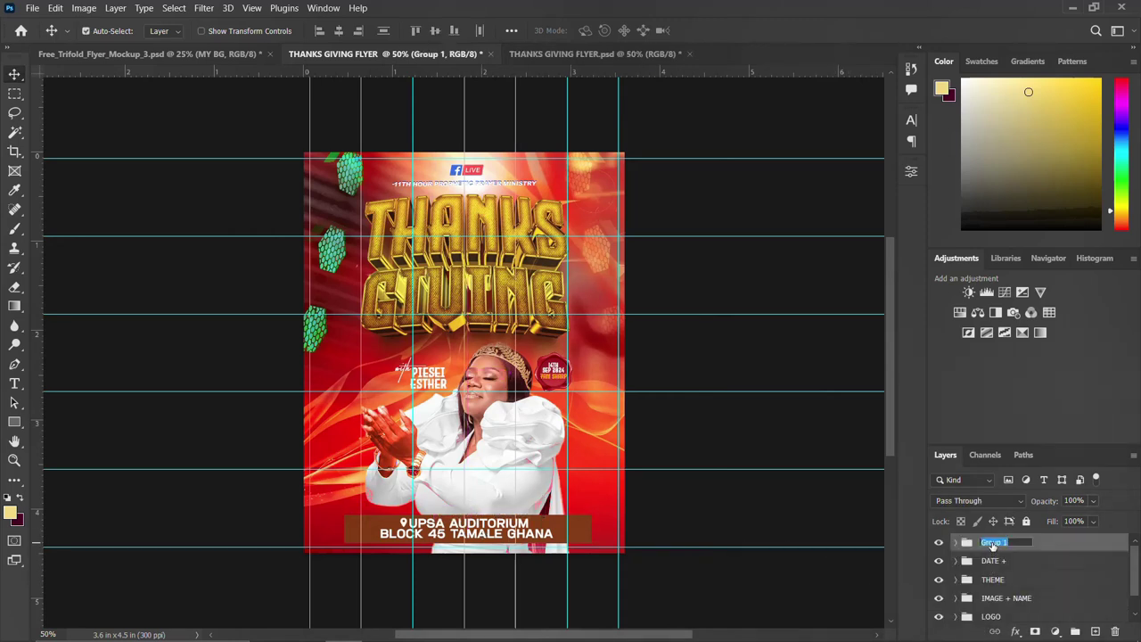
text(VENUE)
key(Return)
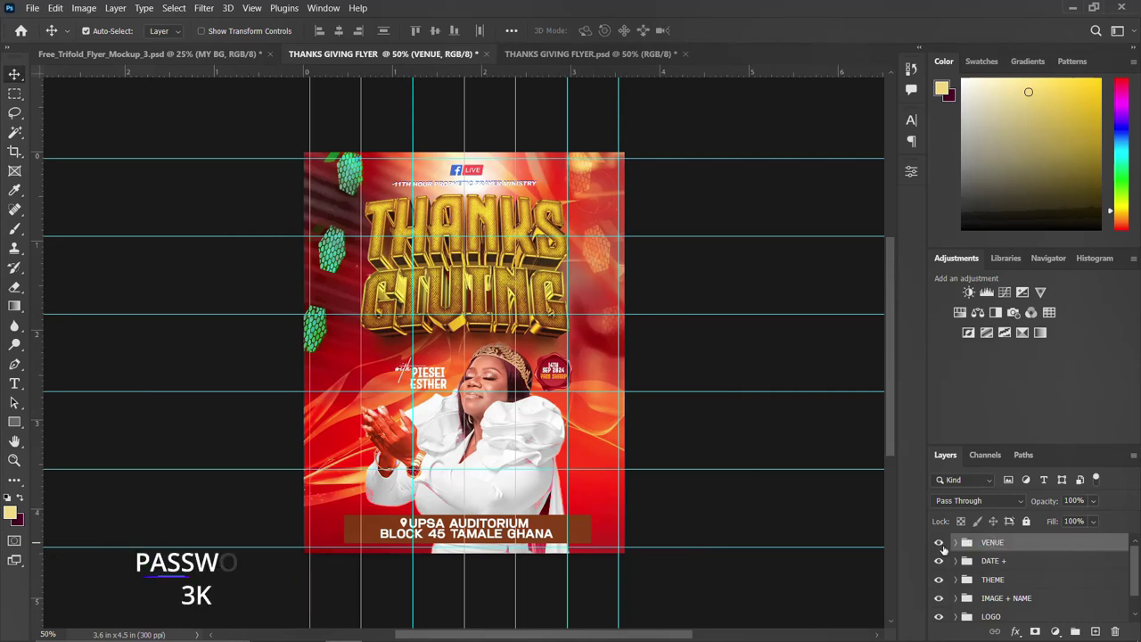
- Centre the venue banner horizontally on the canvas and nudge it slightly down
key(ctrl+a)
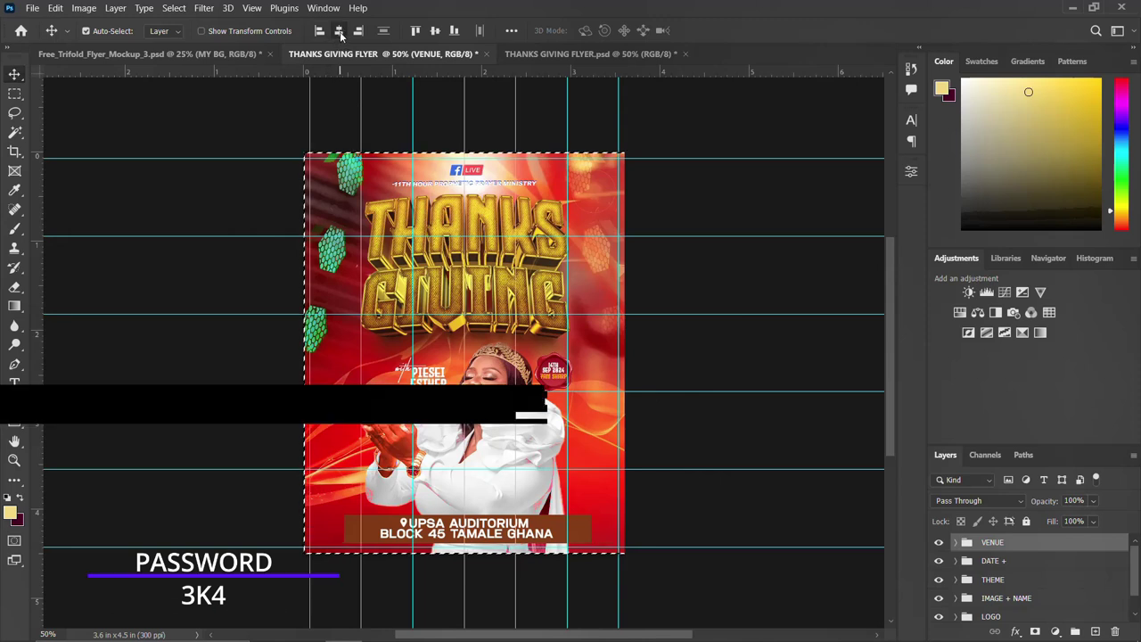
click(339, 32)
key(ctrl+d)
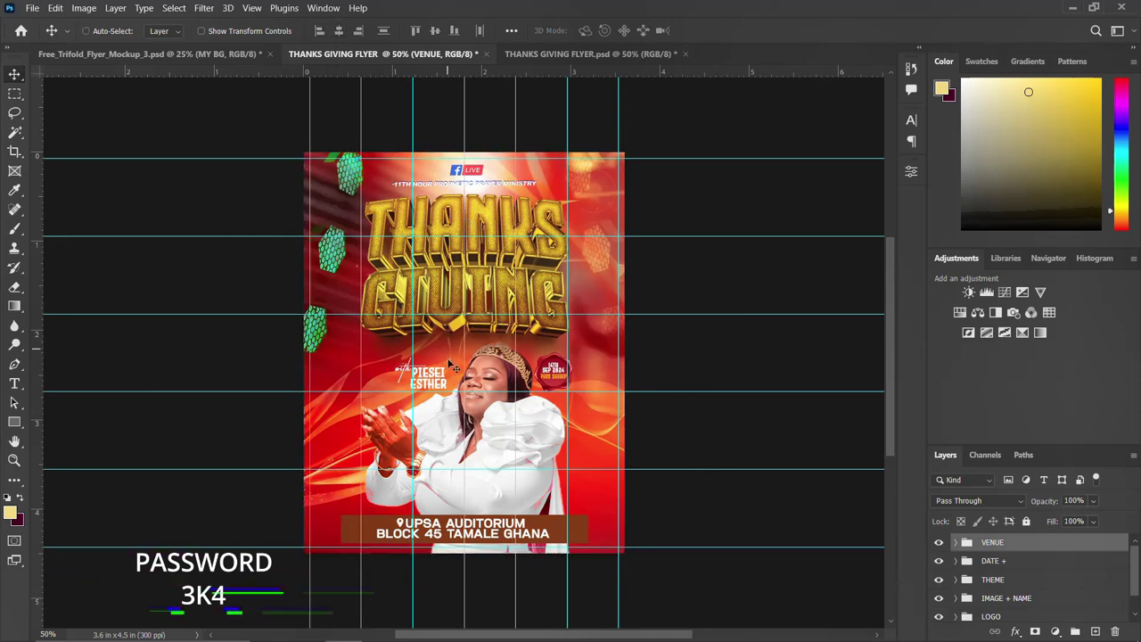
key(Down)
key(Down)
key(Down)
key(Down)
key(Down)
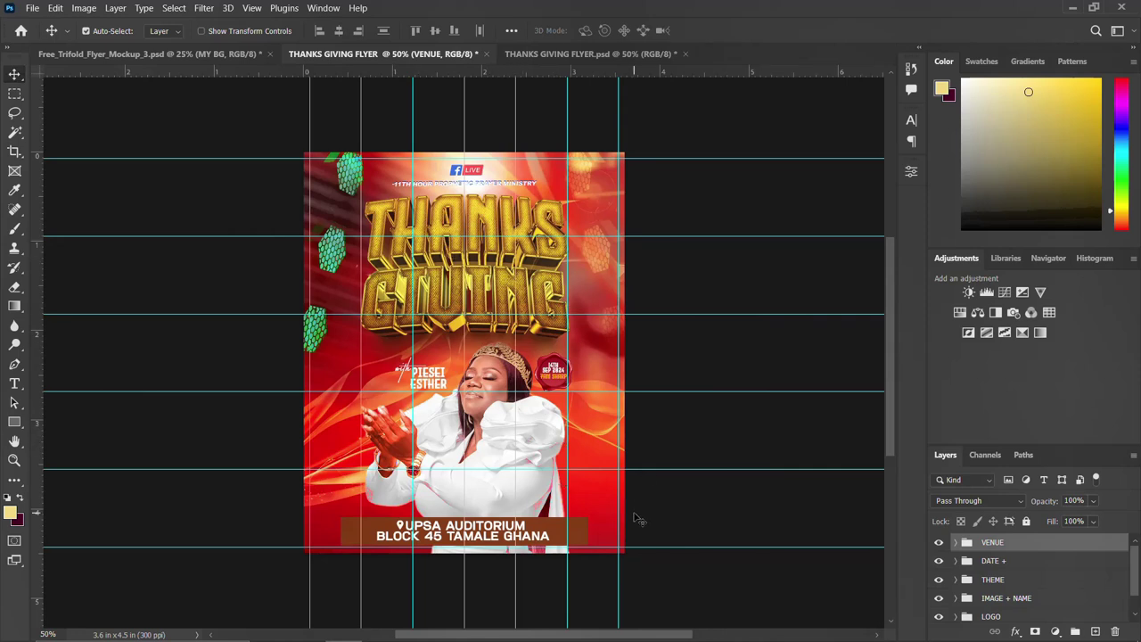
click(610, 496)
scroll(1033, 601, down, 3)
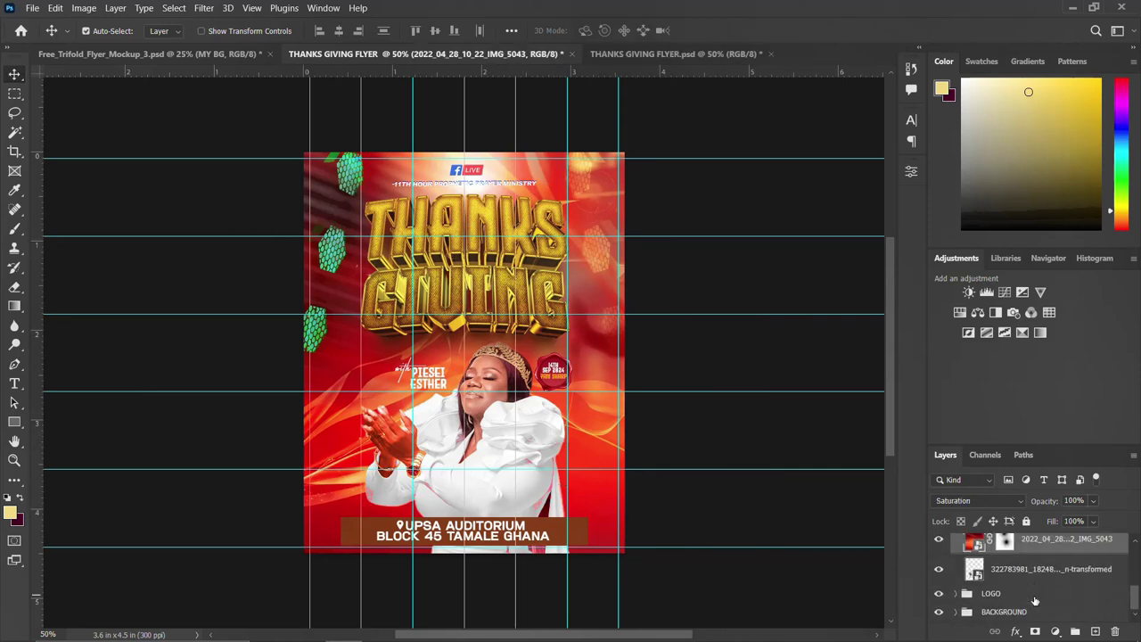
- Set the IMG_5043 background photo layer to Soft Light blending
click(955, 611)
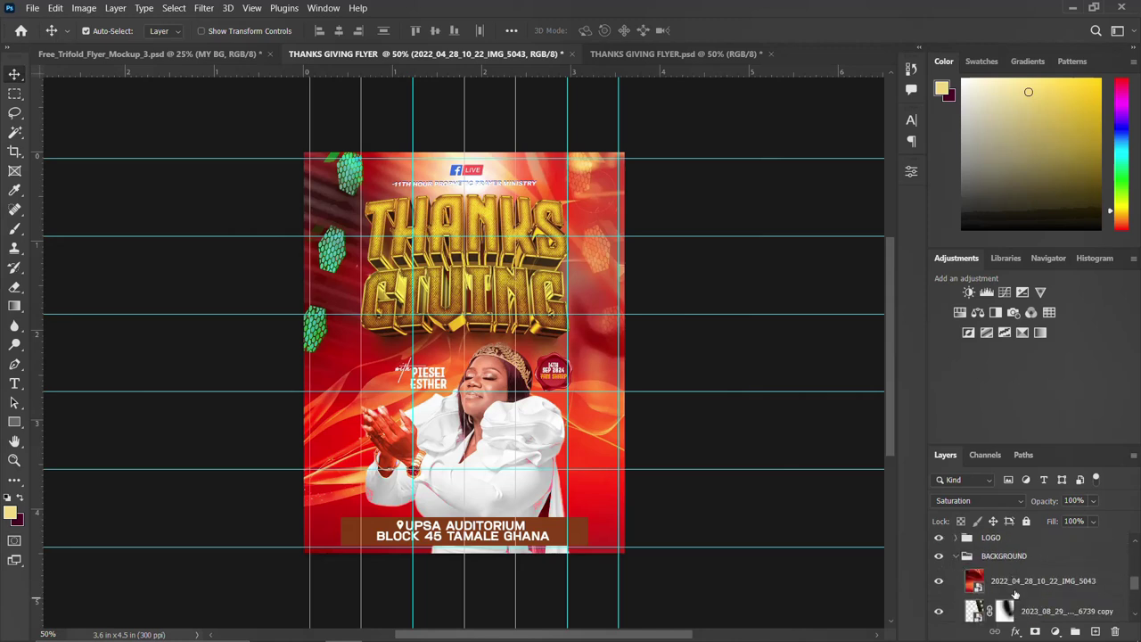
click(1024, 580)
click(1023, 606)
click(1005, 579)
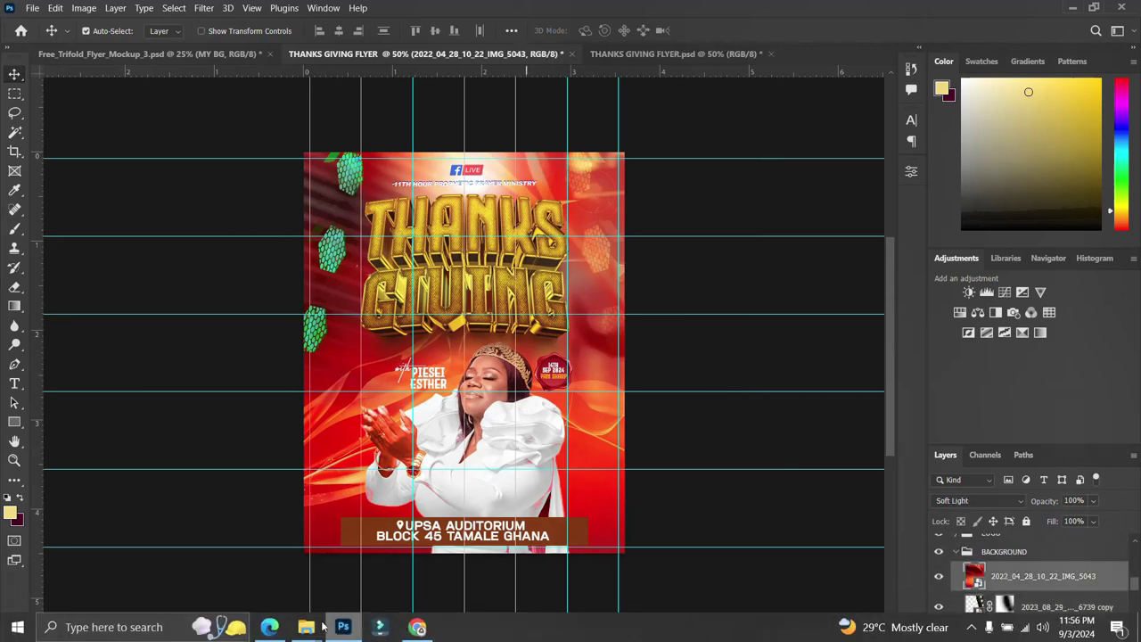
- Place the drum image, scaled to about 150% and rotated about -29°, at the lower right
mouse_move(305, 626)
click(241, 553)
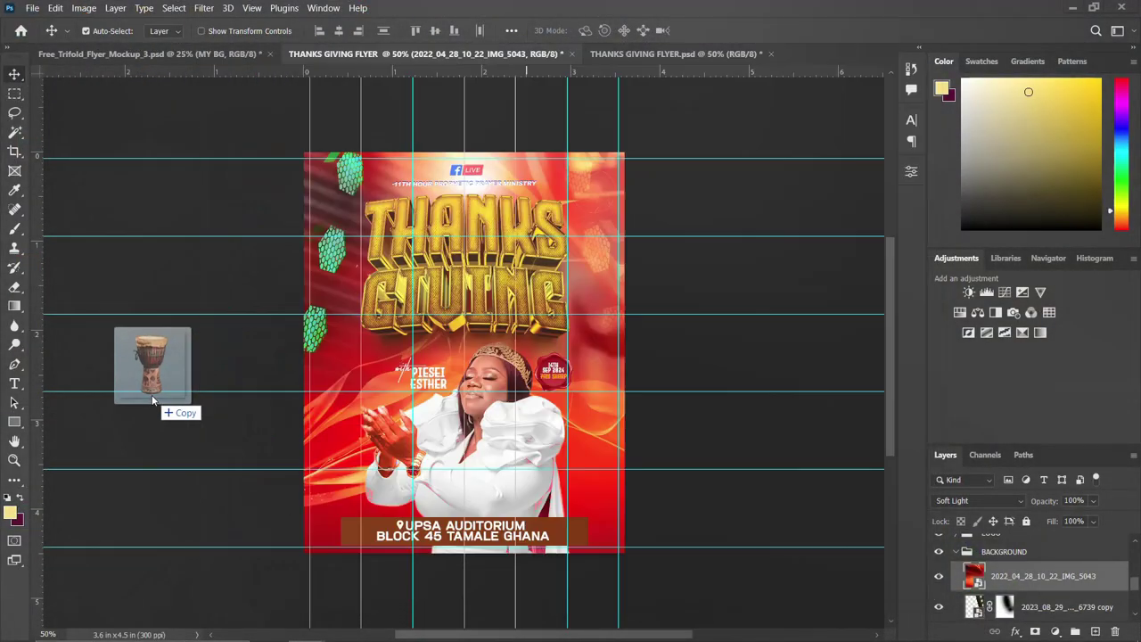
drag(189, 392, 346, 381)
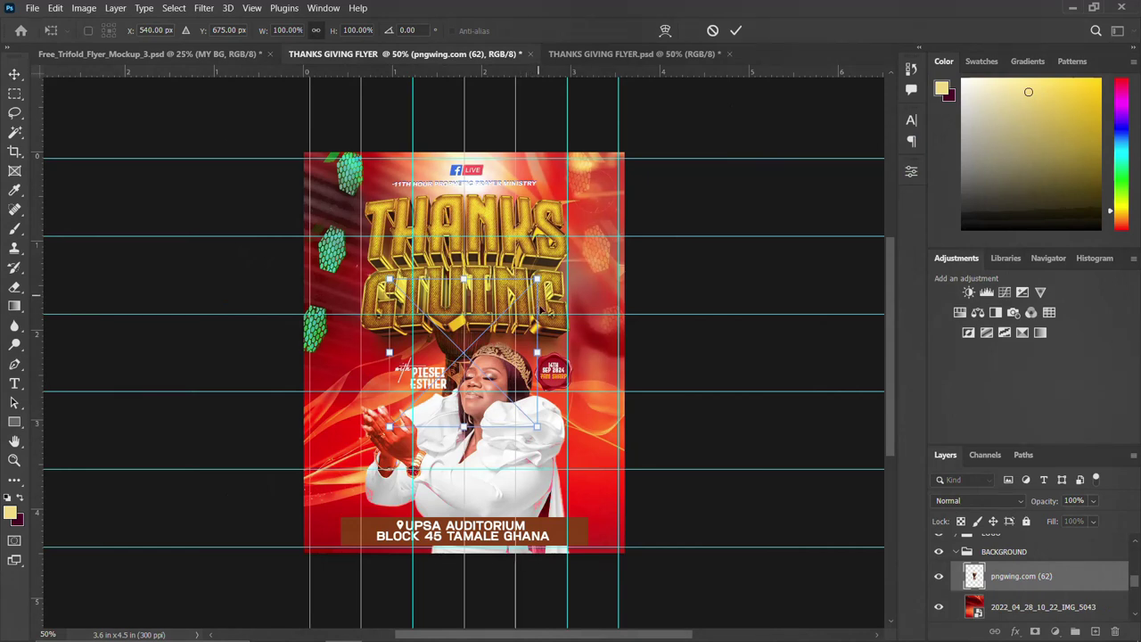
drag(538, 354, 580, 355)
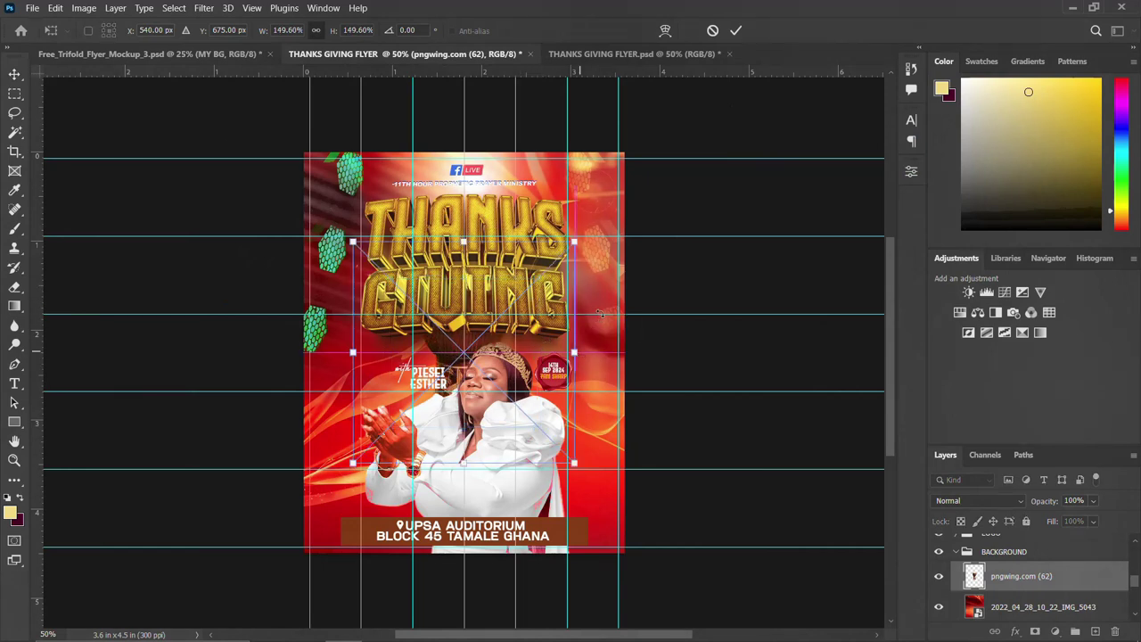
drag(599, 295, 542, 256)
mouse_move(505, 300)
mouse_down()
mouse_move(681, 478)
mouse_move(668, 470)
mouse_up()
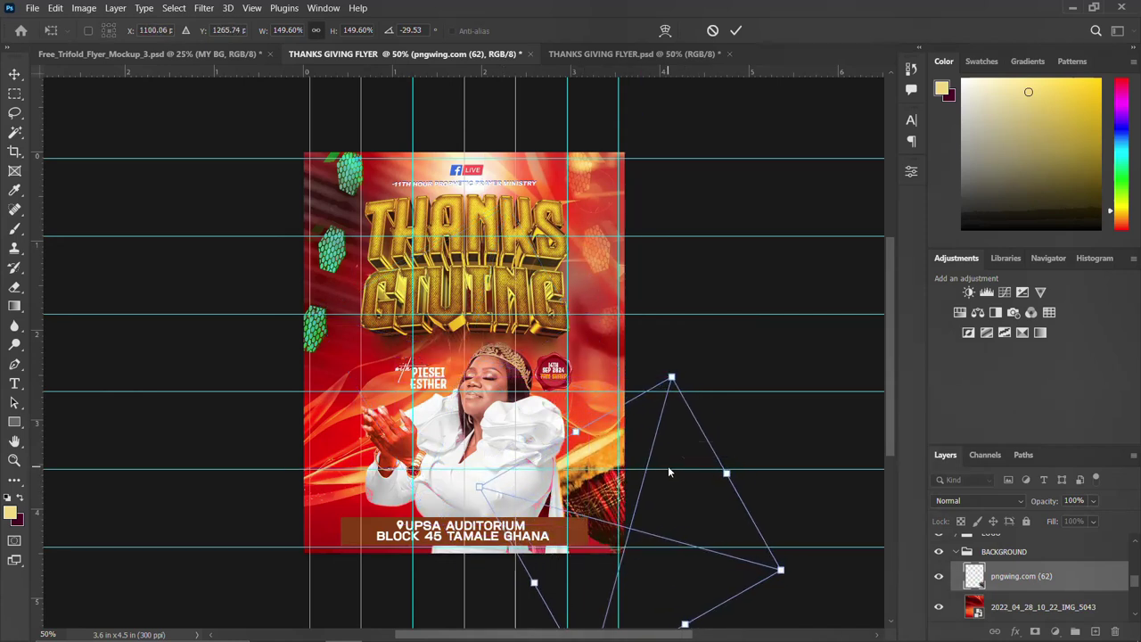
key(Return)
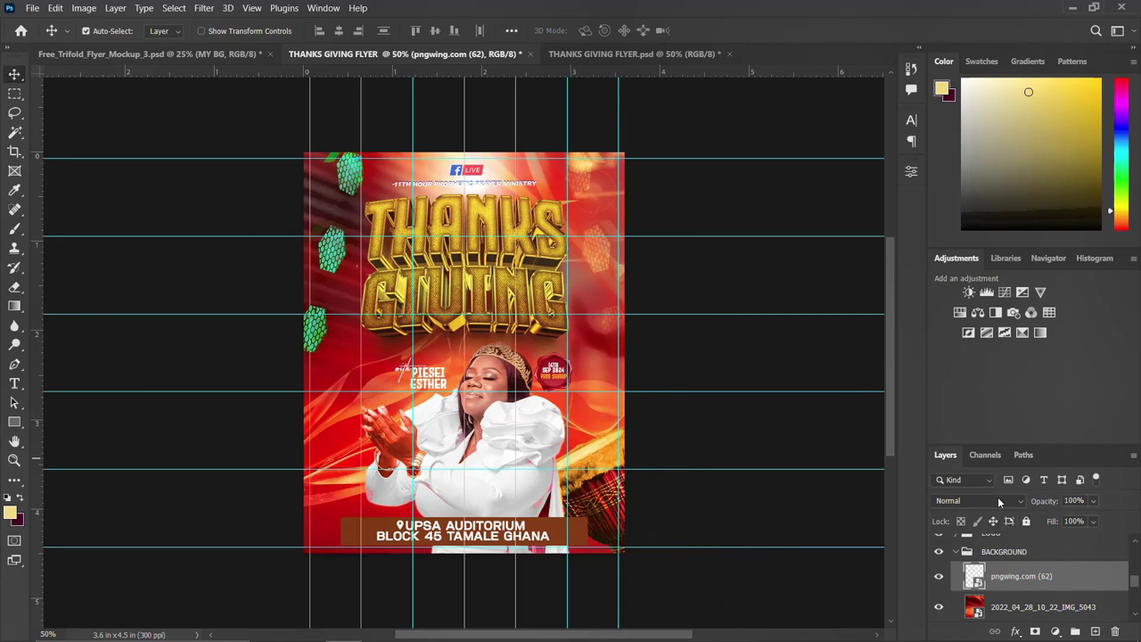
- Blend the drum layer in Luminosity mode, after trying Pin Light
click(998, 501)
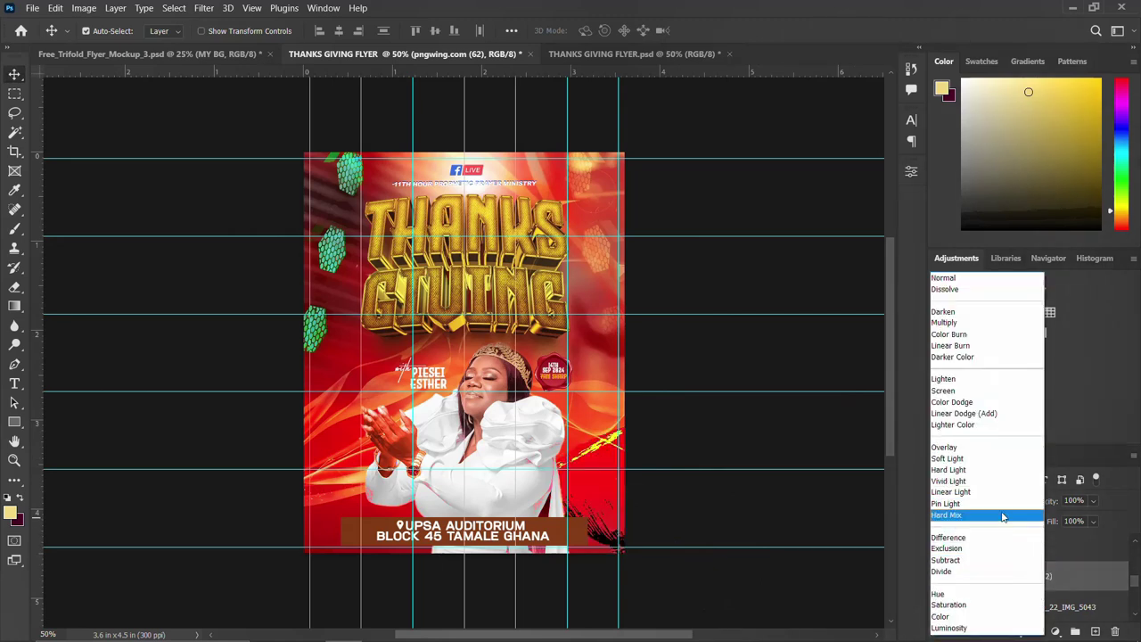
click(1005, 508)
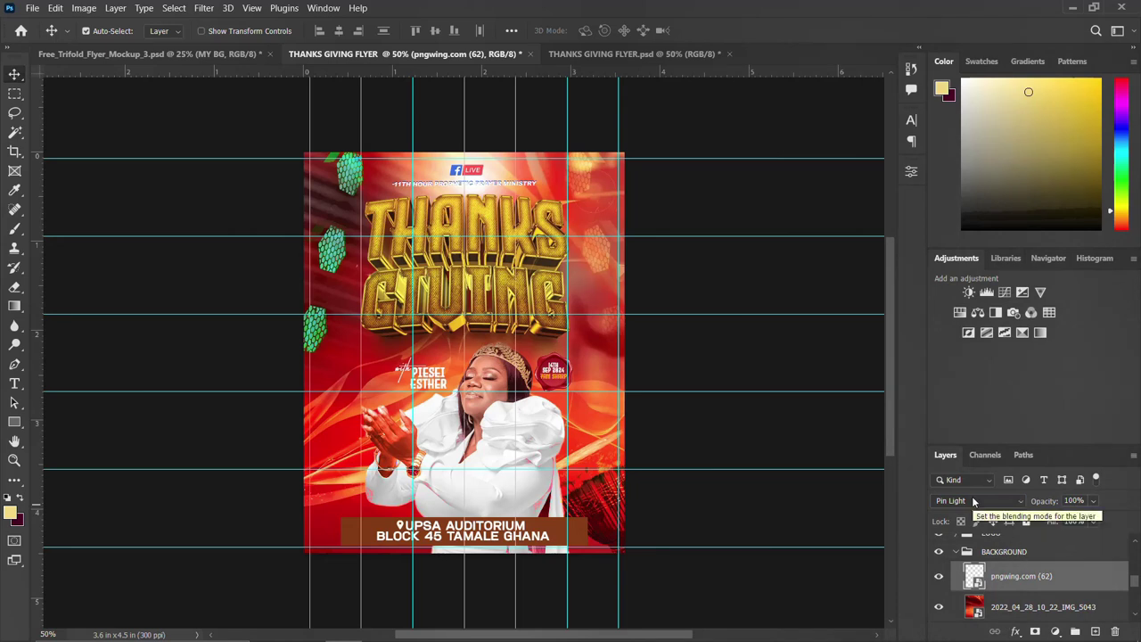
click(973, 501)
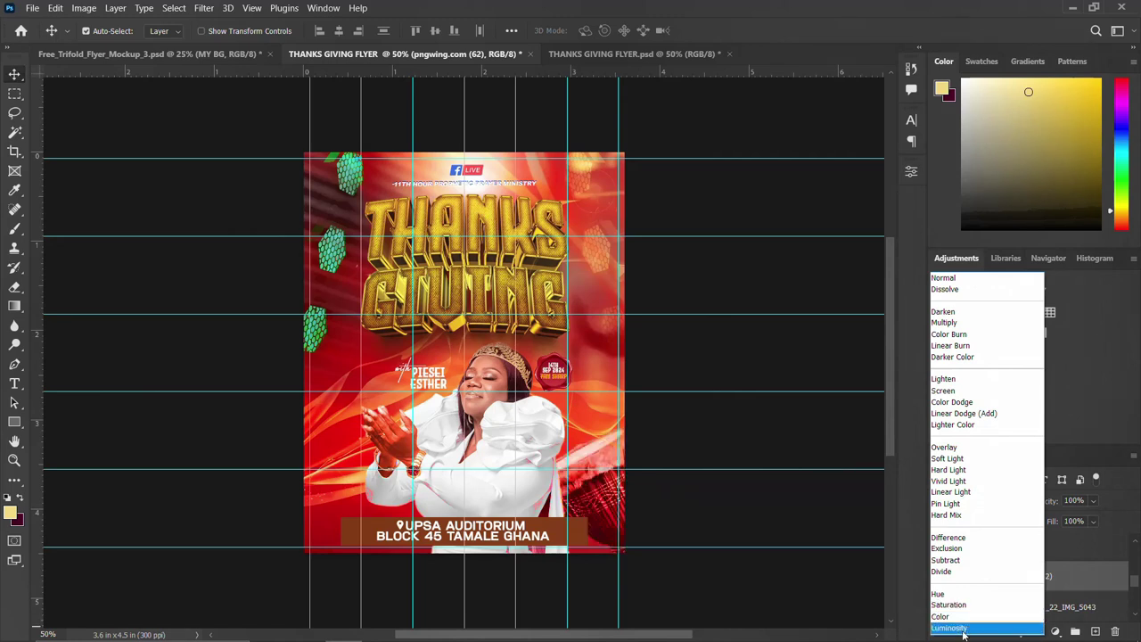
click(963, 628)
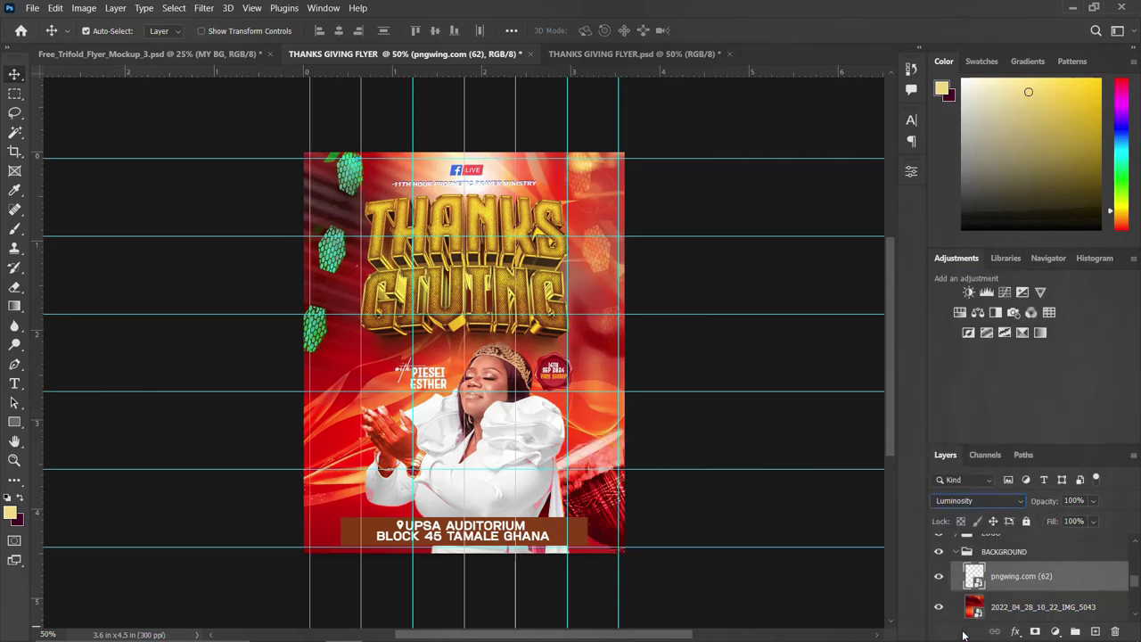
click(955, 552)
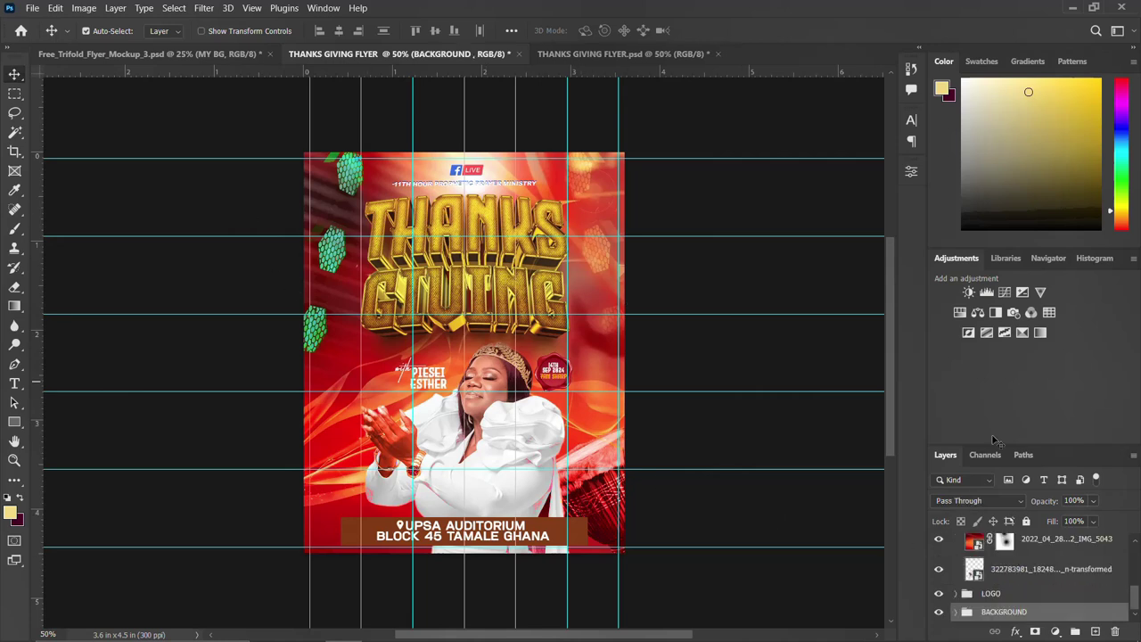
- Set the 2023_08_29_16_03_IMG_6739 layer's blend mode to Lighten
scroll(992, 583, up, 2)
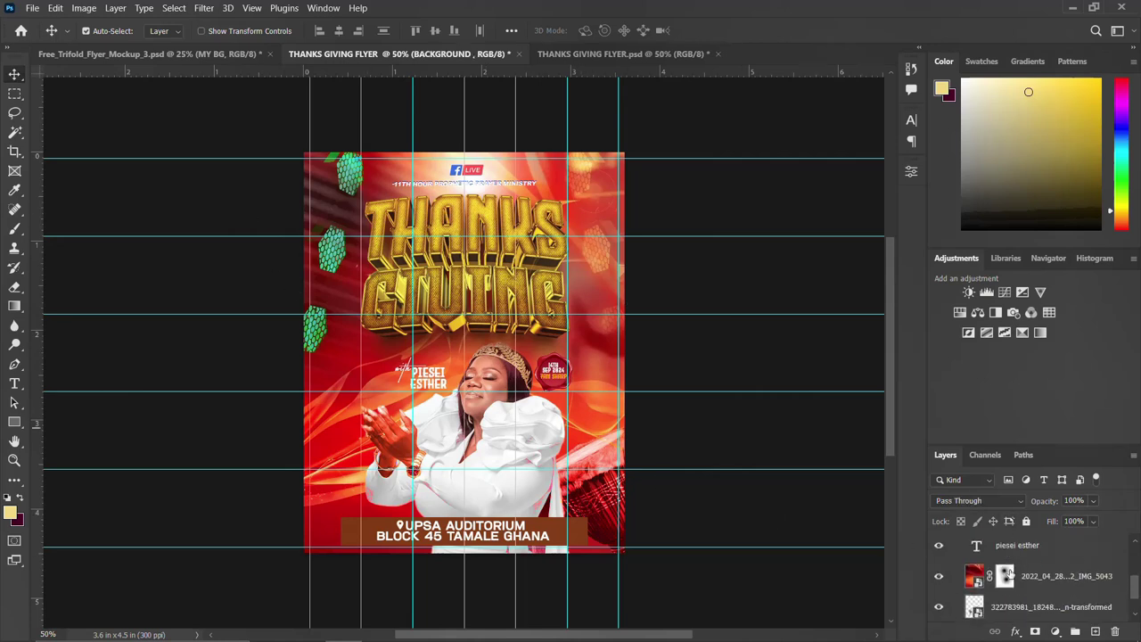
scroll(1011, 575, down, 2)
scroll(979, 576, up, 2)
scroll(993, 575, down, 2)
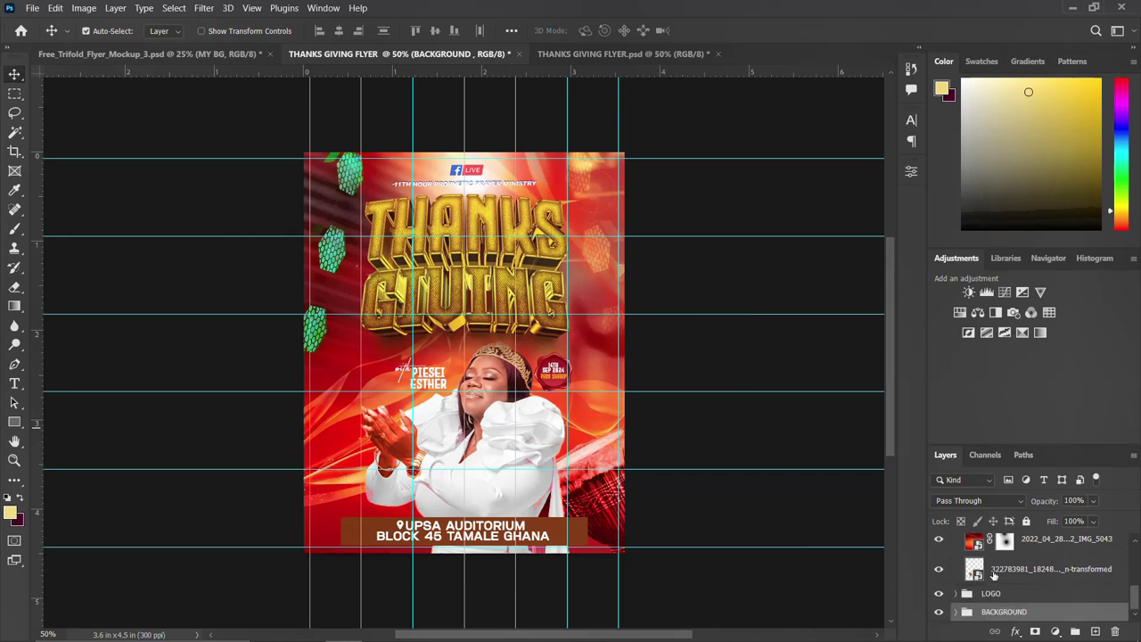
click(956, 613)
scroll(976, 606, down, 2)
scroll(985, 599, down, 2)
scroll(992, 595, down, 1)
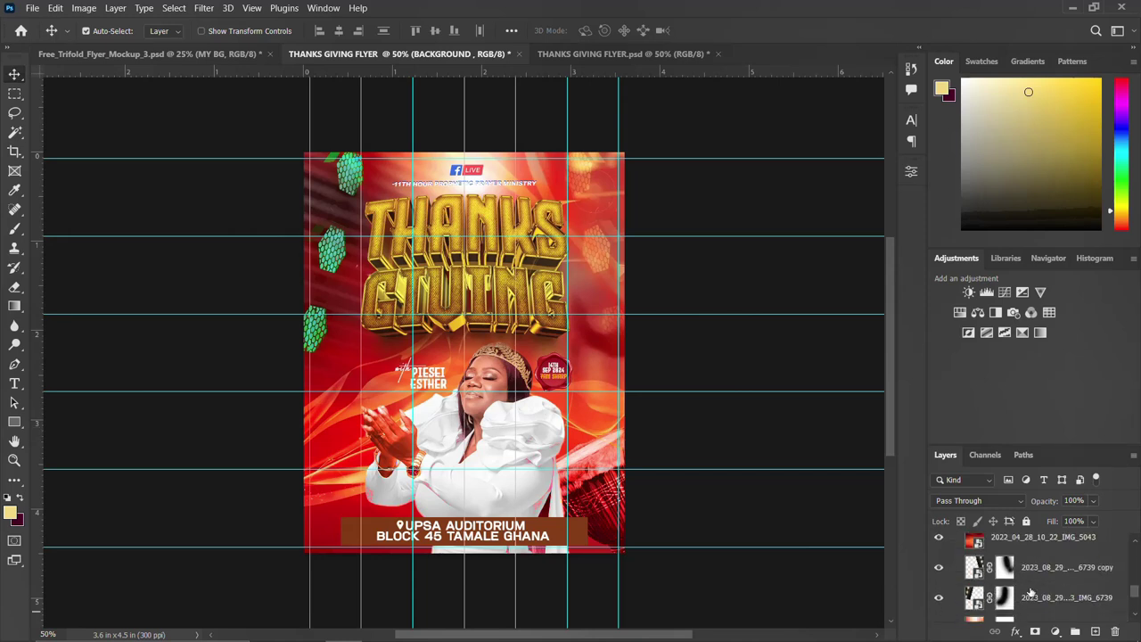
click(994, 597)
click(998, 500)
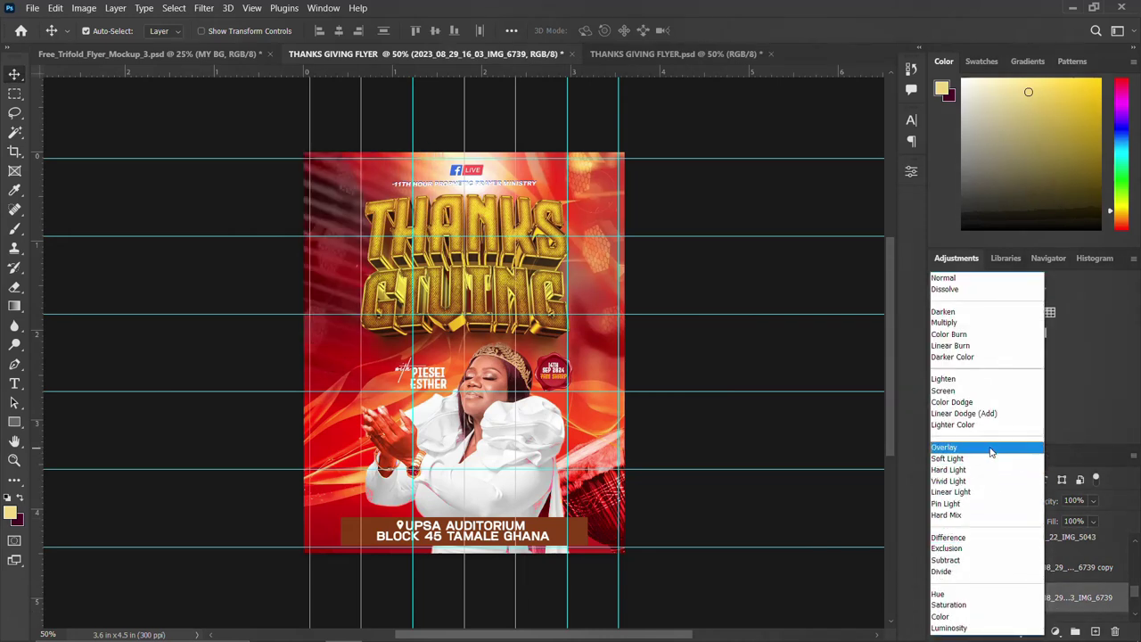
click(980, 381)
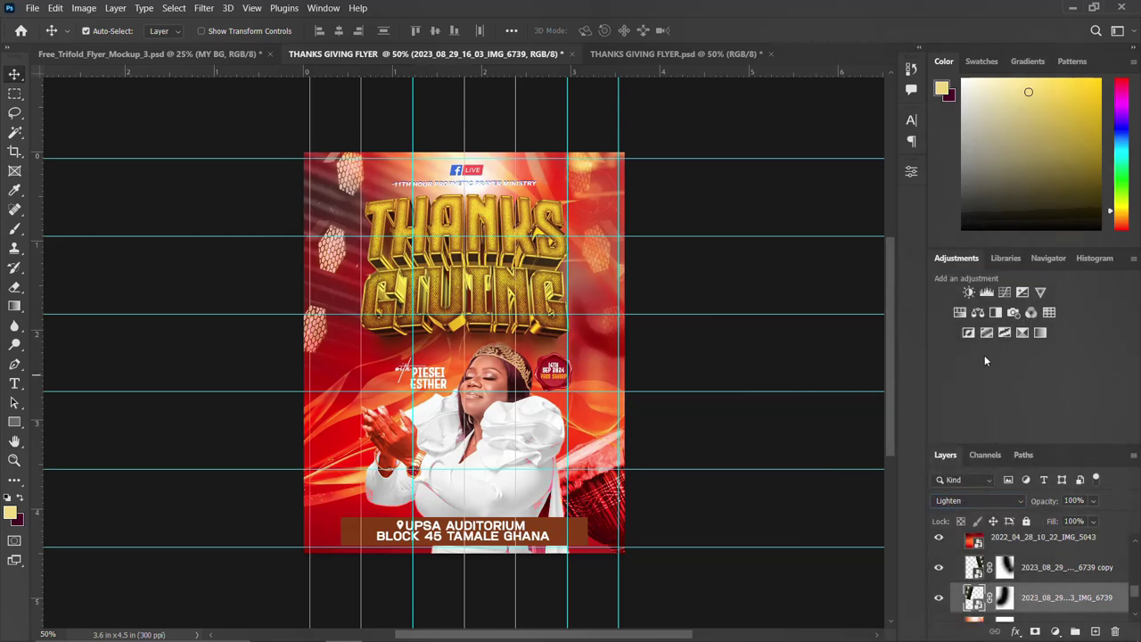
- Collapse the BACKGROUND and IMAGE + NAME groups and make VENUE the active group
scroll(1017, 563, up, 2)
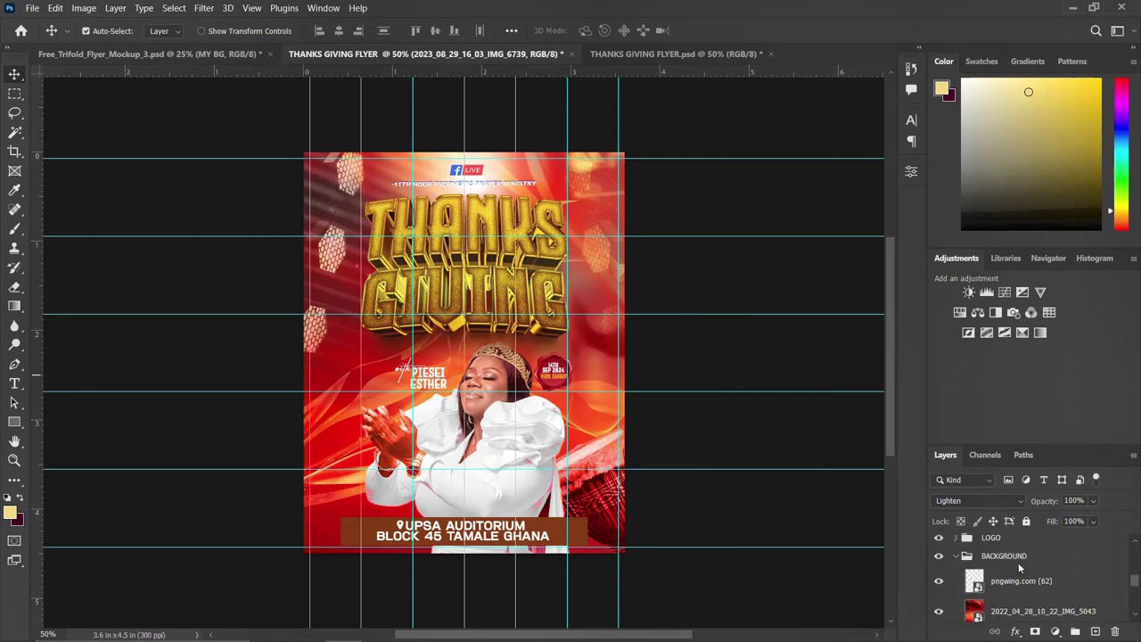
click(957, 555)
click(981, 562)
scroll(981, 564, up, 2)
scroll(981, 563, up, 1)
scroll(981, 563, down, 1)
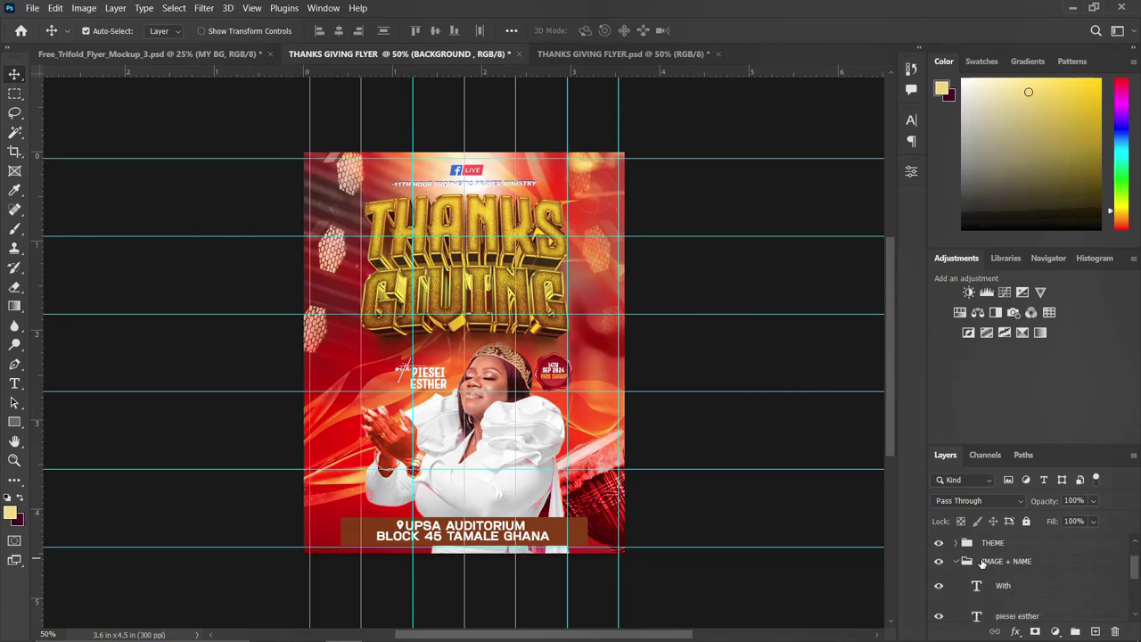
click(957, 562)
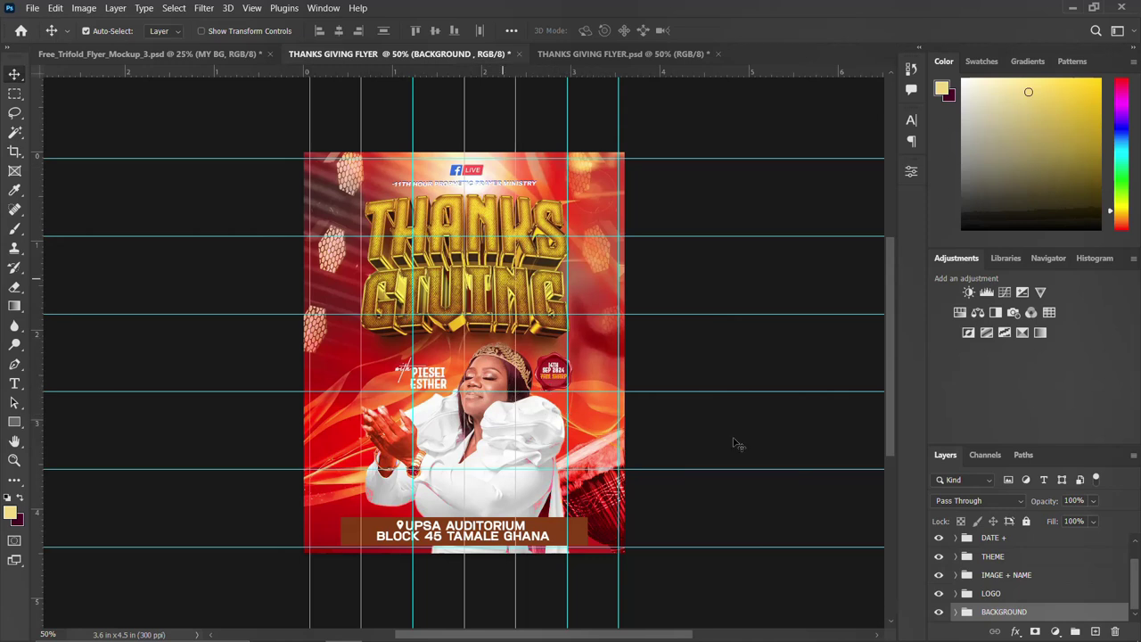
scroll(1007, 571, up, 1)
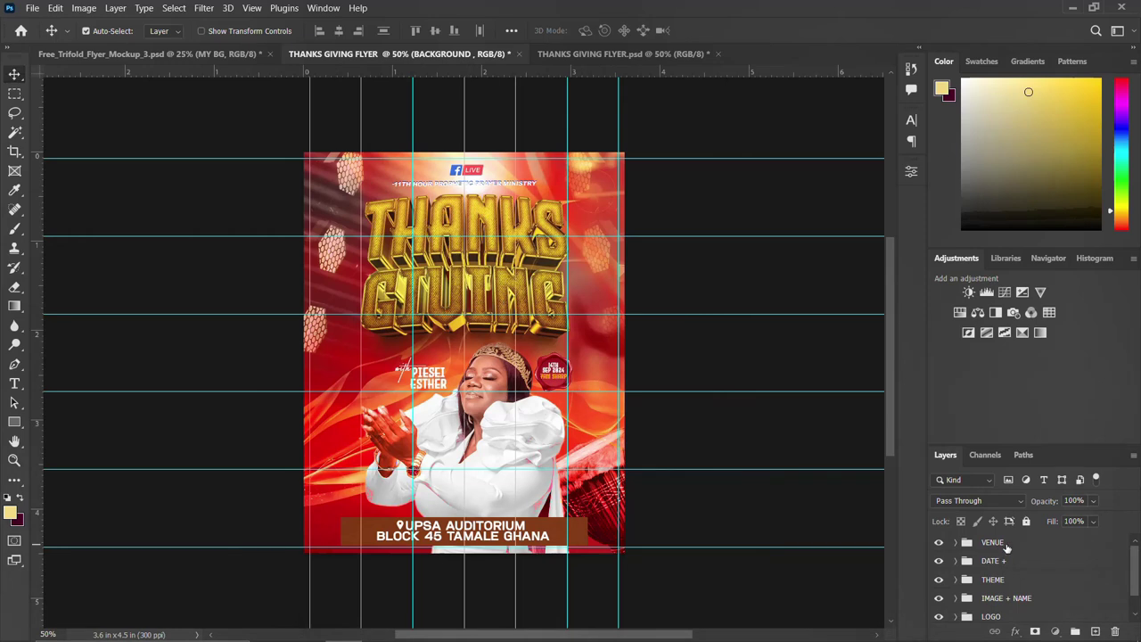
click(1006, 547)
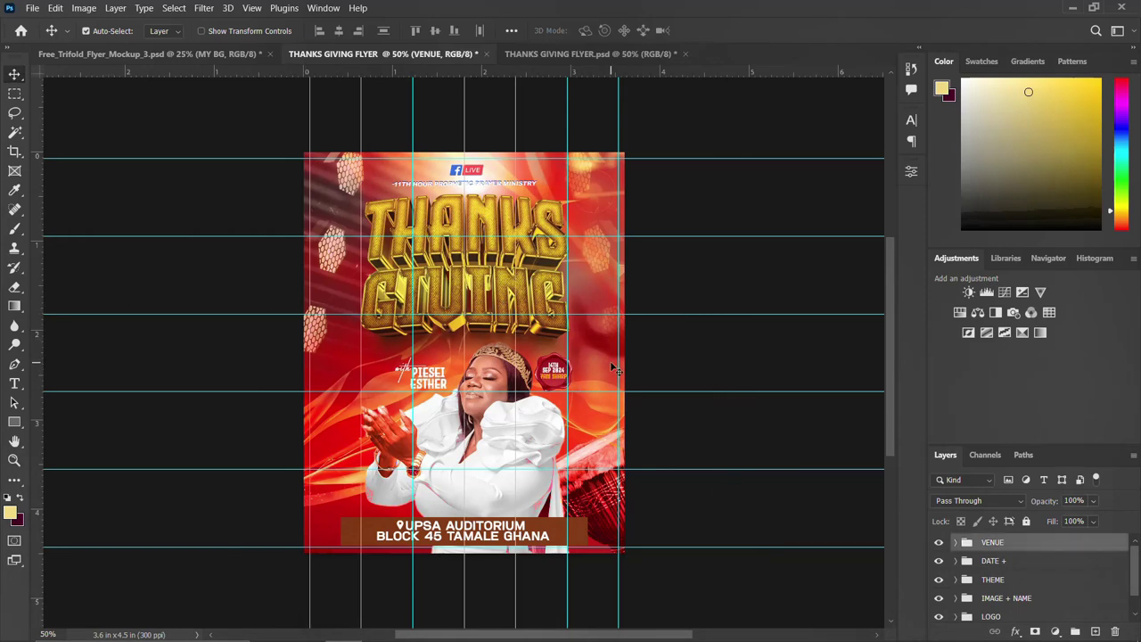
scroll(613, 368, up, 1)
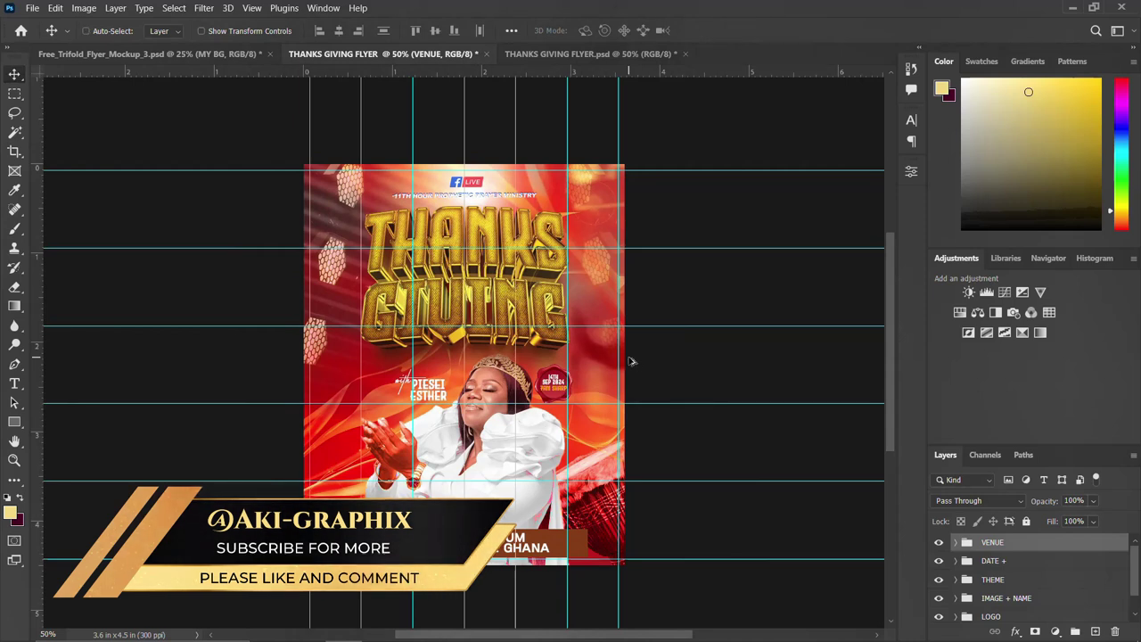
- Stamp all visible layers into Layer 3, convert it to a smart object, and launch Camera Raw Filter
key(ctrl+alt+shift+e)
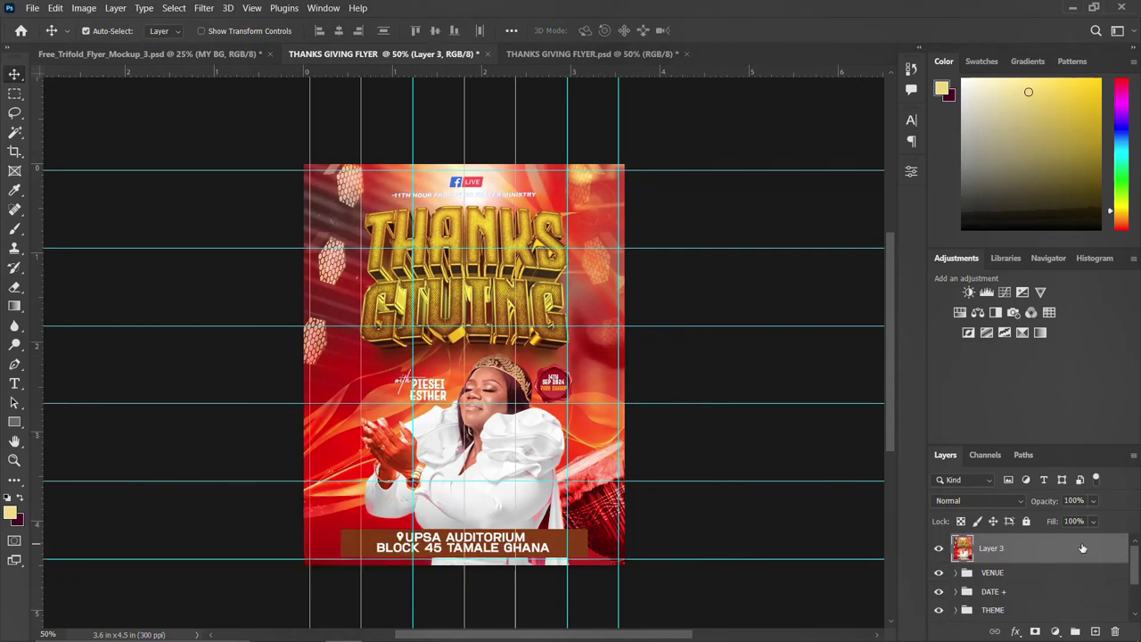
right_click(1079, 547)
click(936, 222)
click(202, 9)
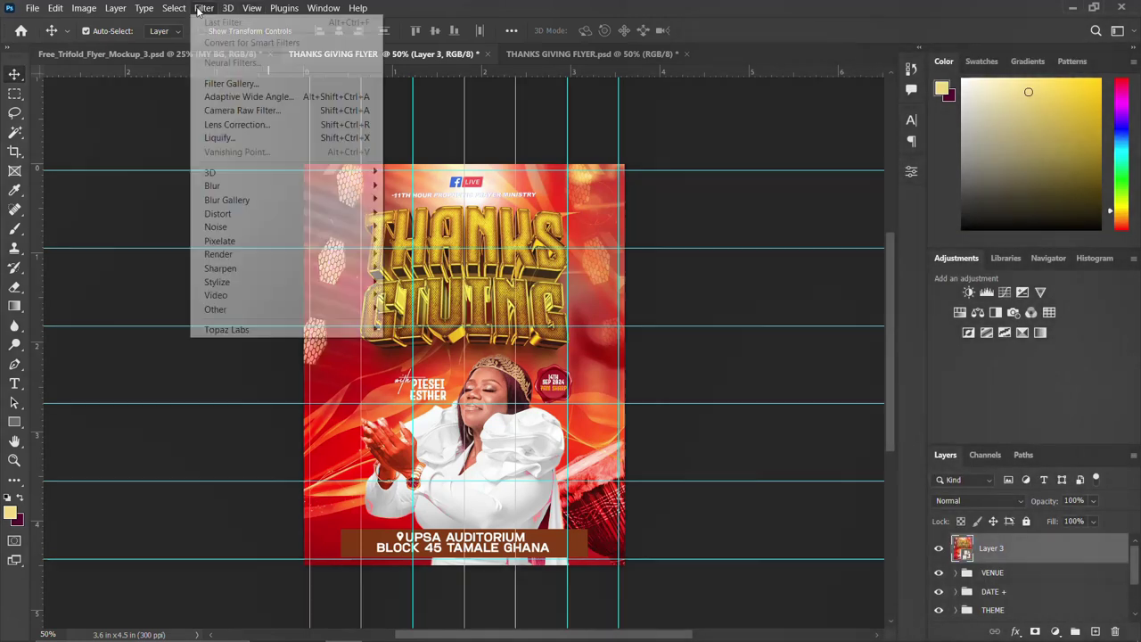
click(270, 110)
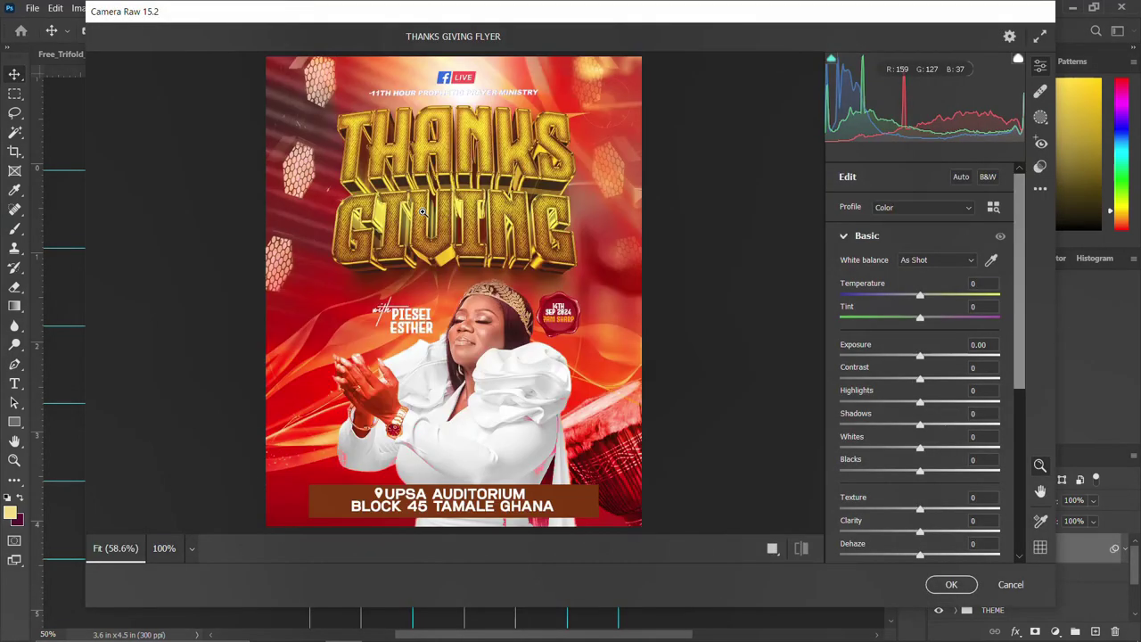
- Adjust temperature slightly and set Contrast +39, Highlights +19, Blacks -27, Texture +21, Clarity +26
mouse_move(920, 297)
mouse_down()
mouse_move(931, 296)
mouse_move(916, 295)
mouse_move(922, 318)
mouse_up()
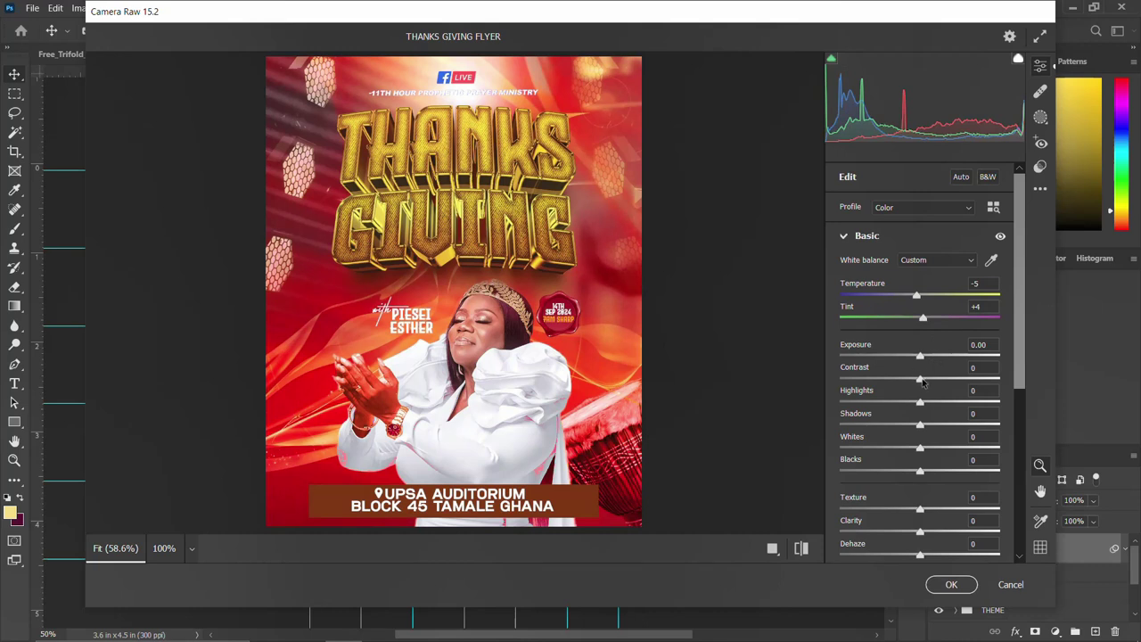
drag(920, 379, 950, 366)
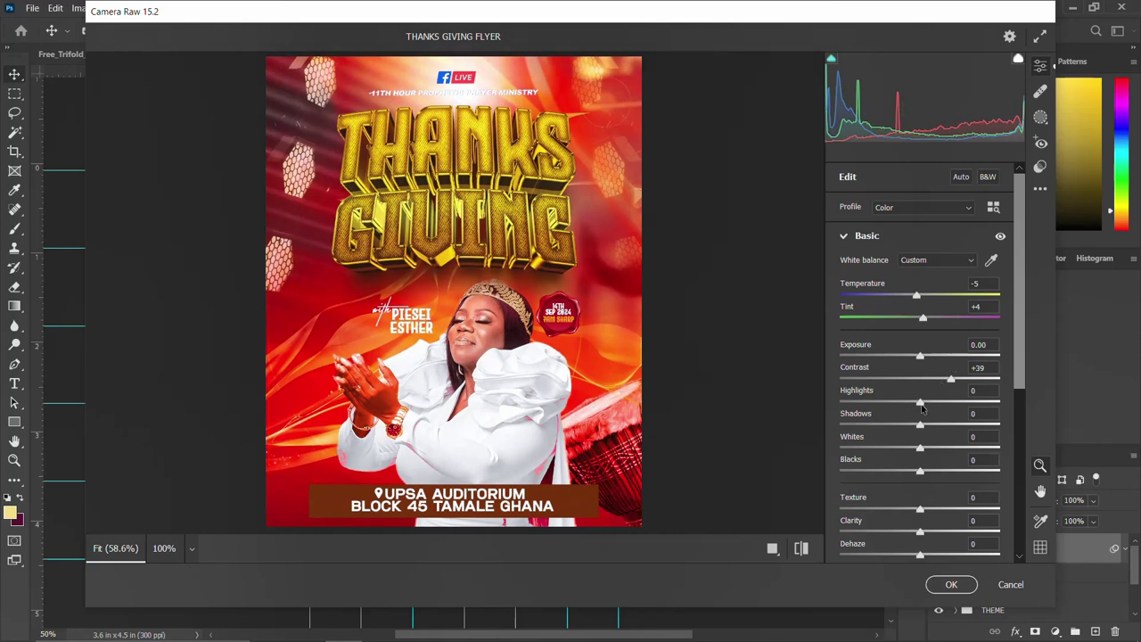
mouse_move(920, 401)
mouse_down()
mouse_move(944, 404)
mouse_move(934, 402)
mouse_up()
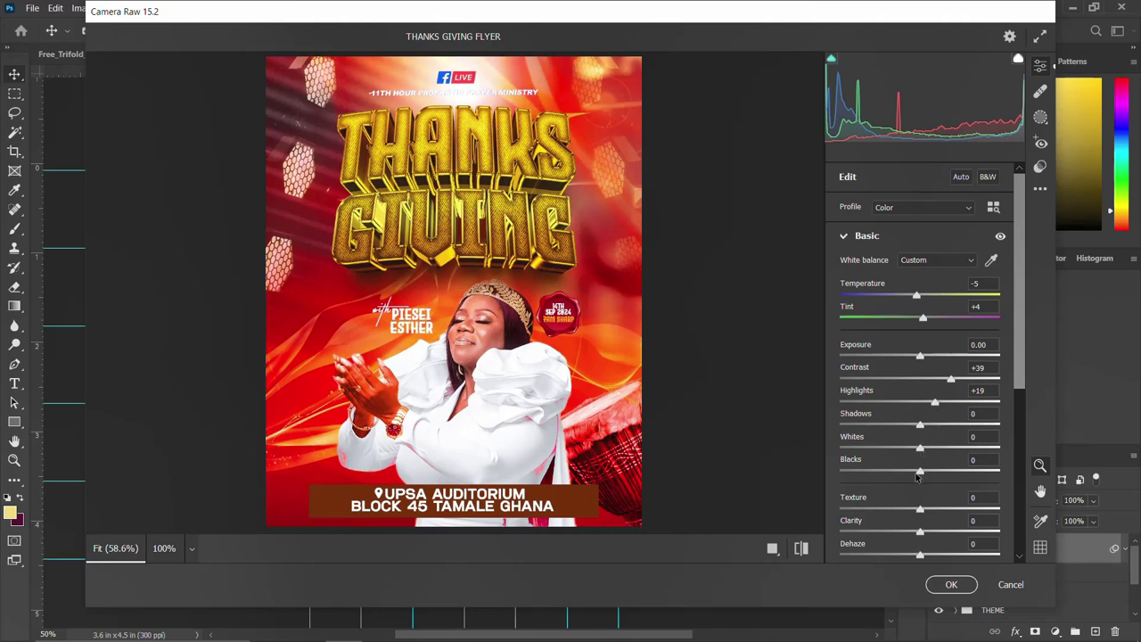
mouse_move(920, 471)
mouse_down()
mouse_move(937, 470)
mouse_move(900, 468)
mouse_up()
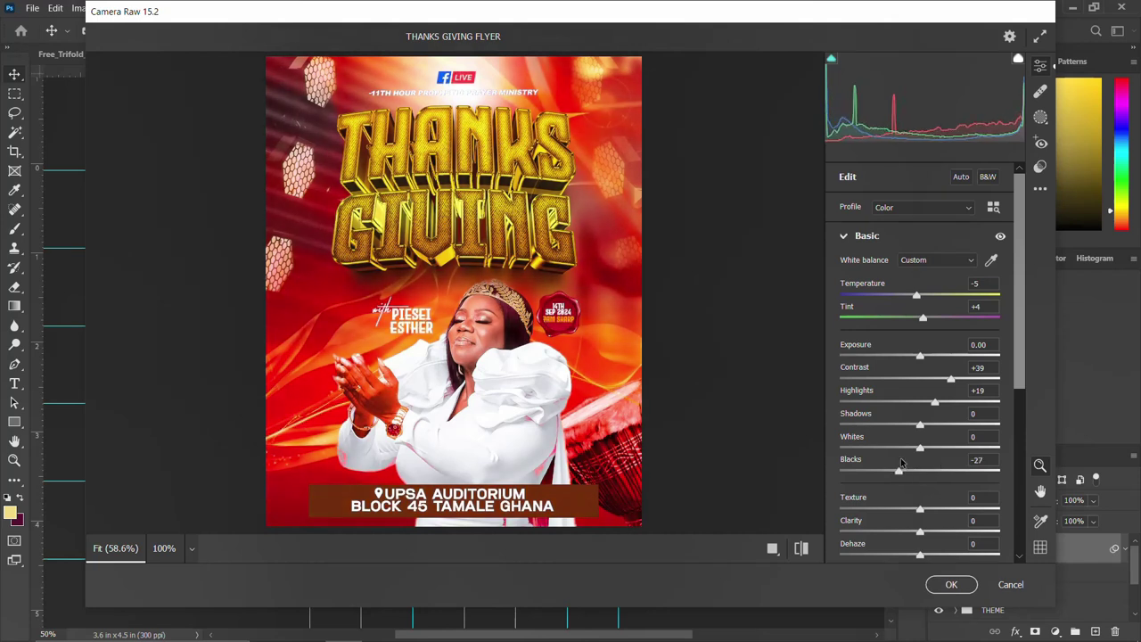
drag(923, 514, 937, 514)
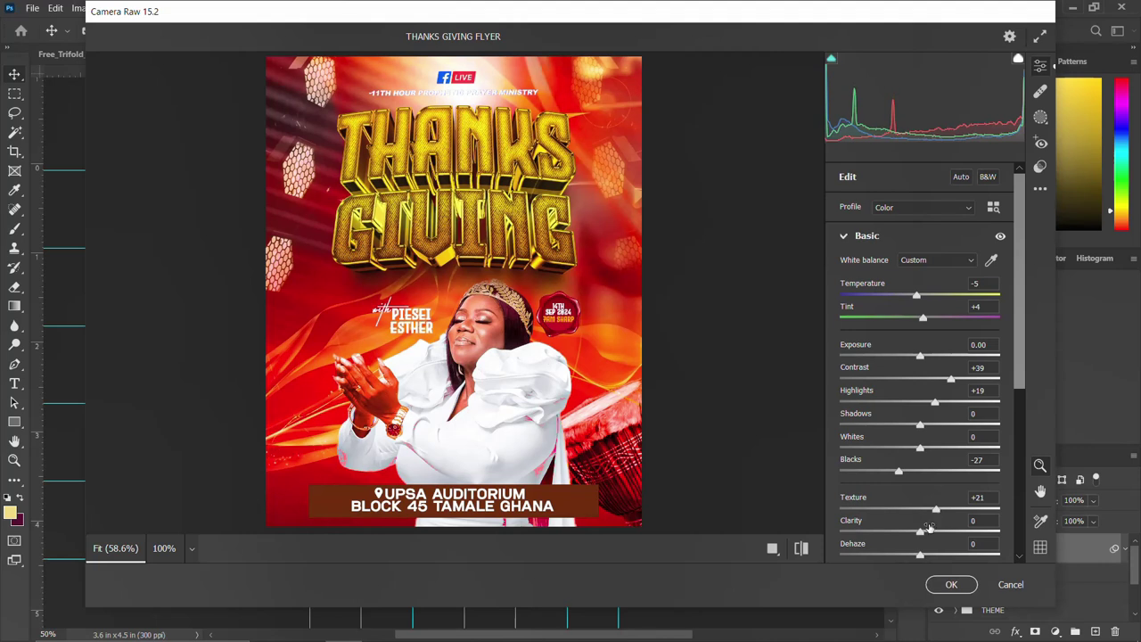
mouse_move(920, 532)
mouse_down()
mouse_move(910, 532)
mouse_move(942, 527)
mouse_up()
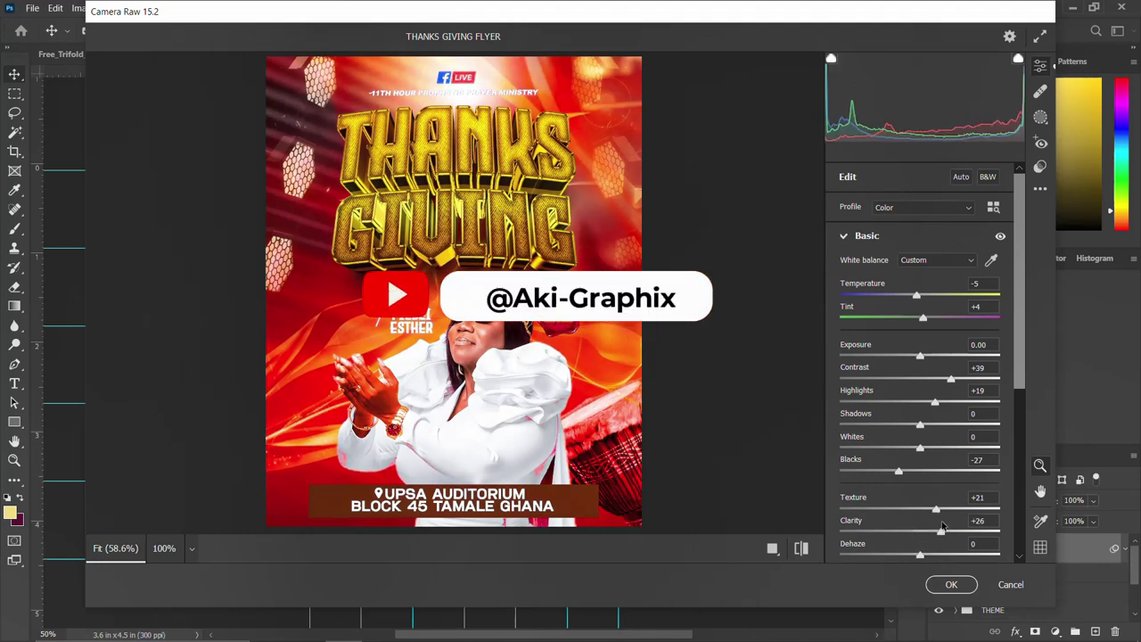
- Add Dehaze +4 and Vibrance +15, compare before and after, and apply the grade
scroll(930, 531, down, 2)
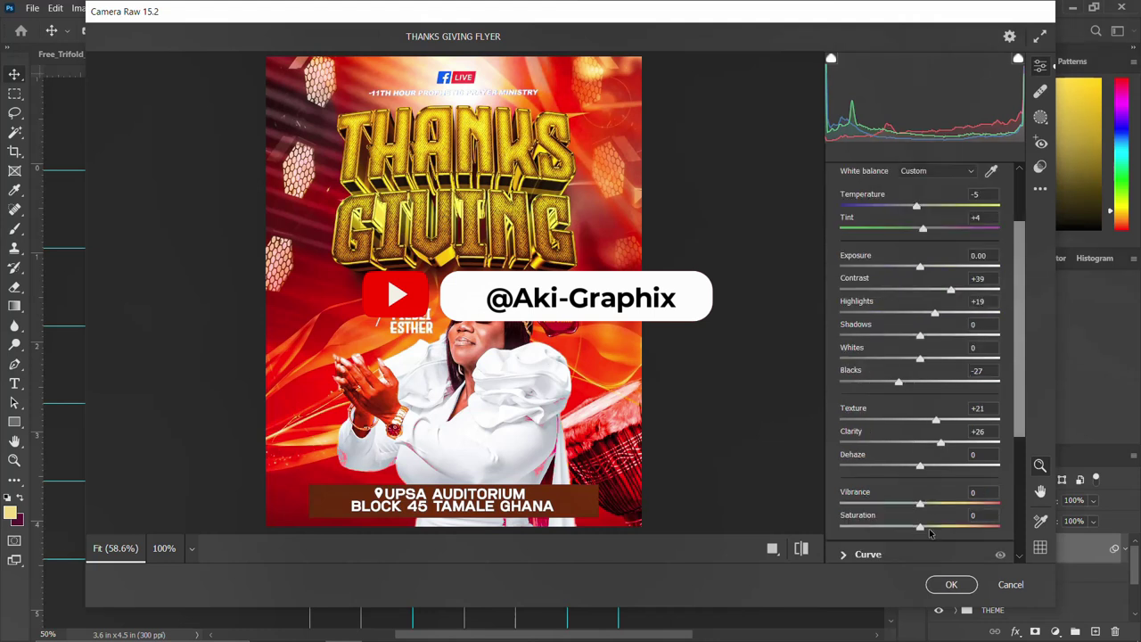
mouse_move(920, 466)
mouse_down()
mouse_move(894, 467)
mouse_move(924, 467)
mouse_up()
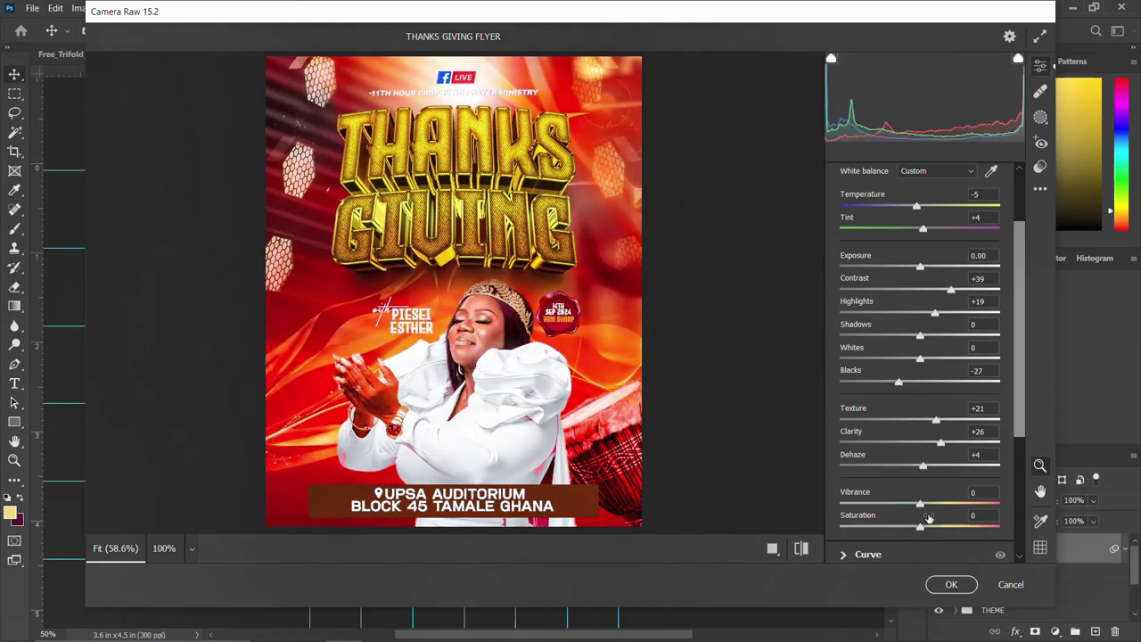
drag(925, 506, 933, 506)
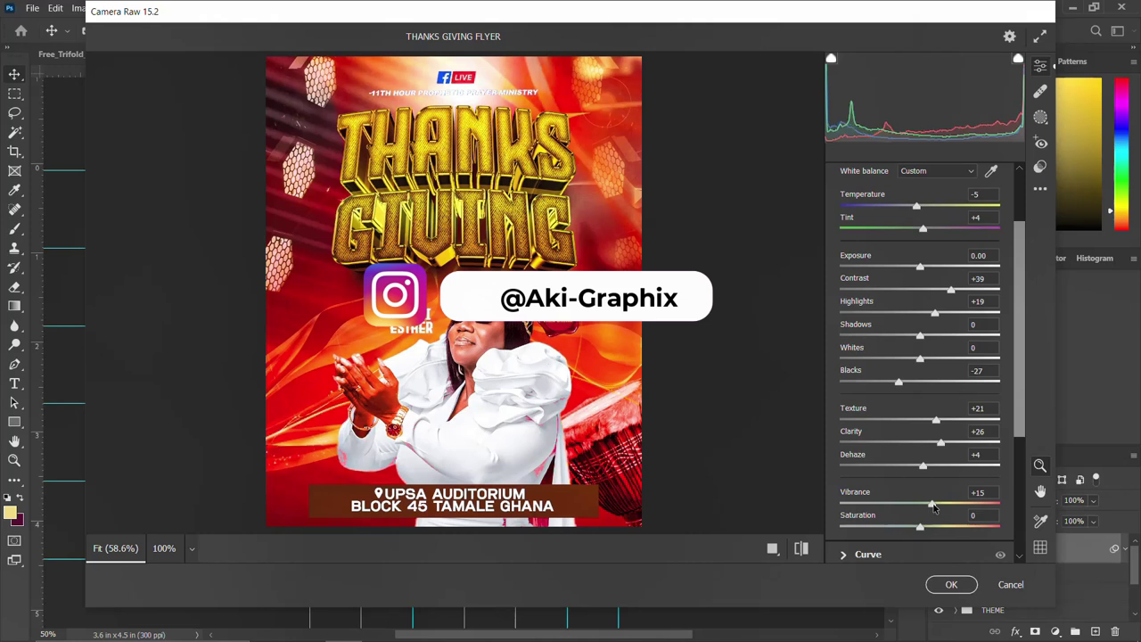
click(772, 548)
click(773, 548)
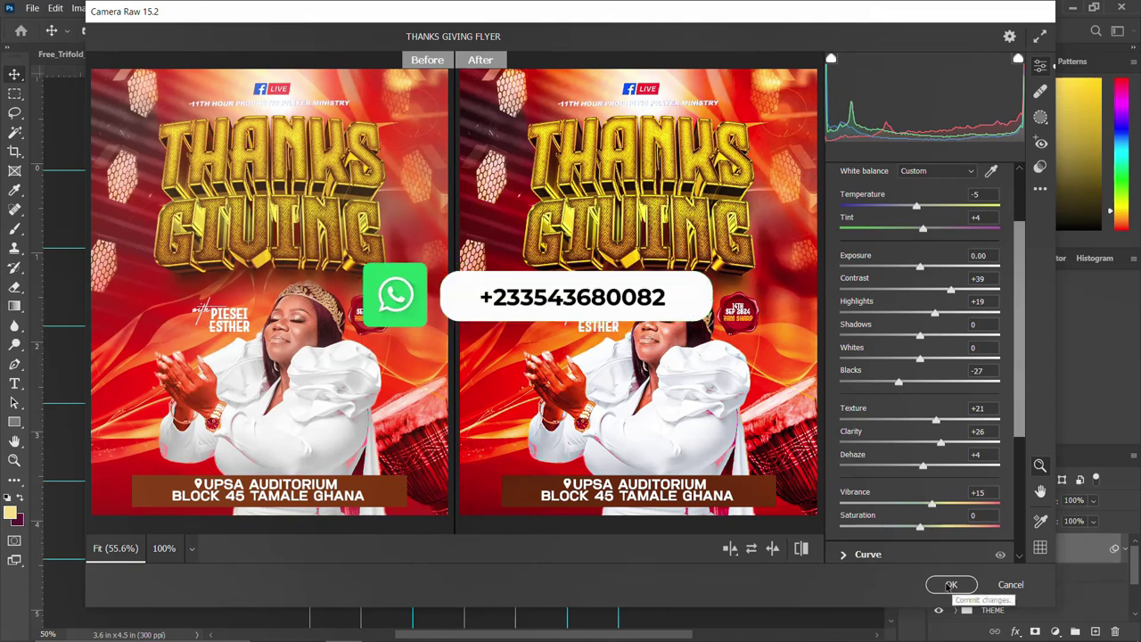
click(950, 584)
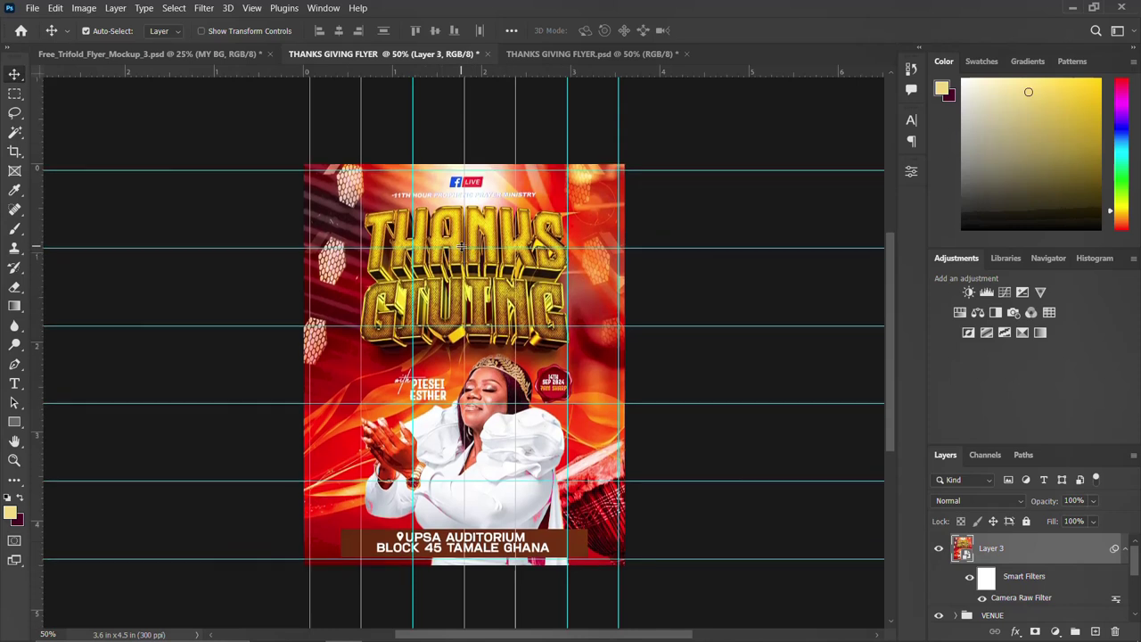
scroll(478, 275, down, 1)
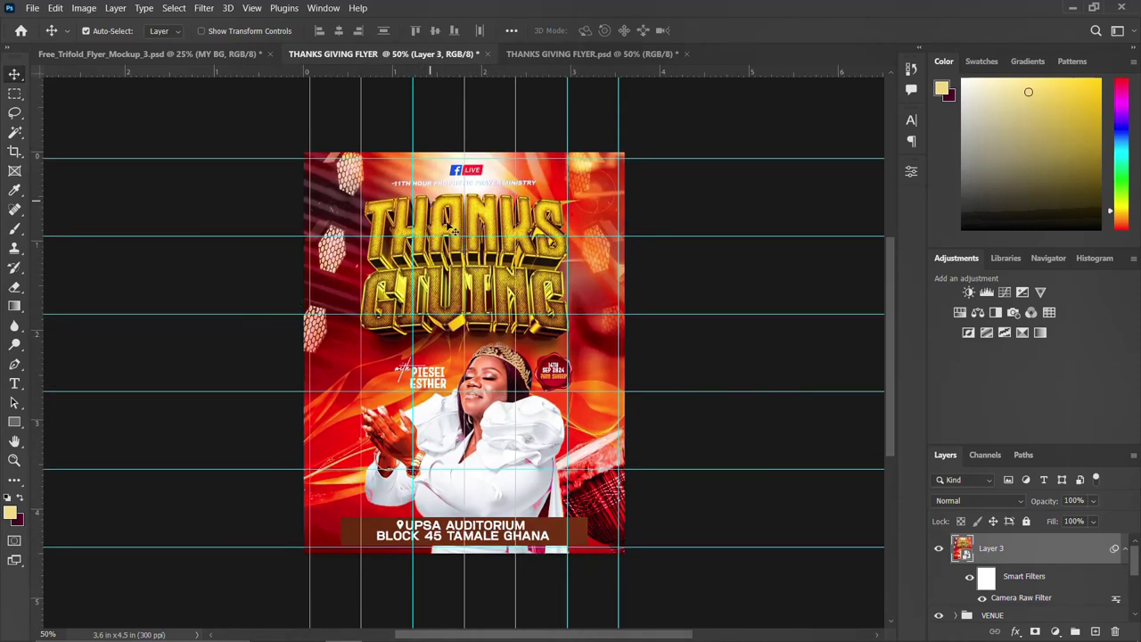
scroll(455, 230, down, 1)
scroll(455, 230, down, 1)
scroll(454, 234, up, 1)
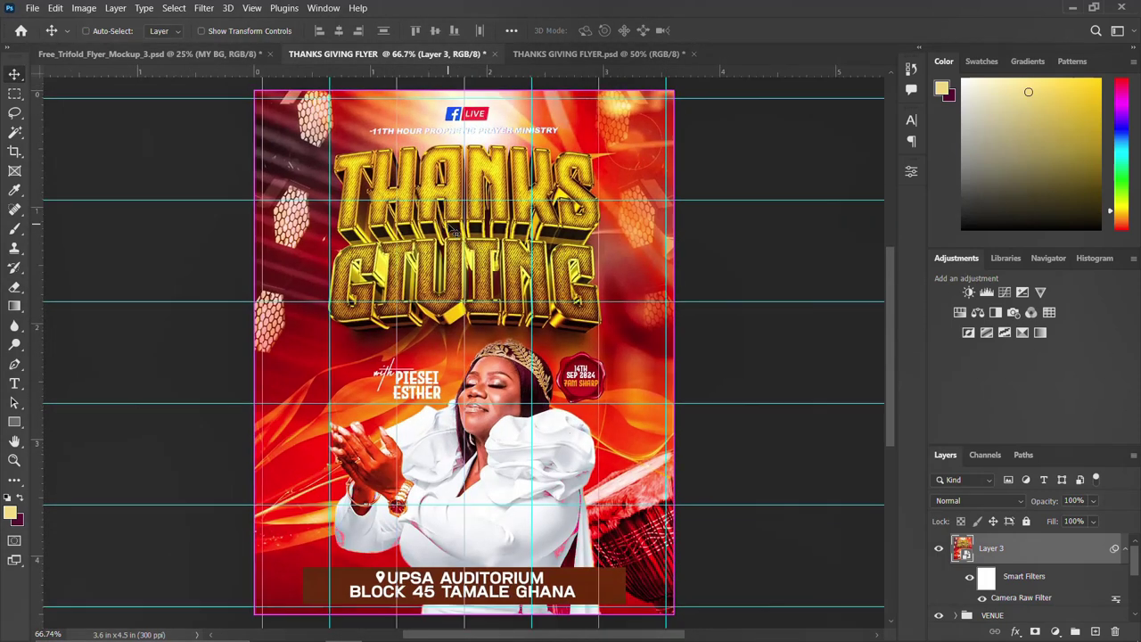
scroll(454, 233, down, 1)
scroll(455, 233, down, 1)
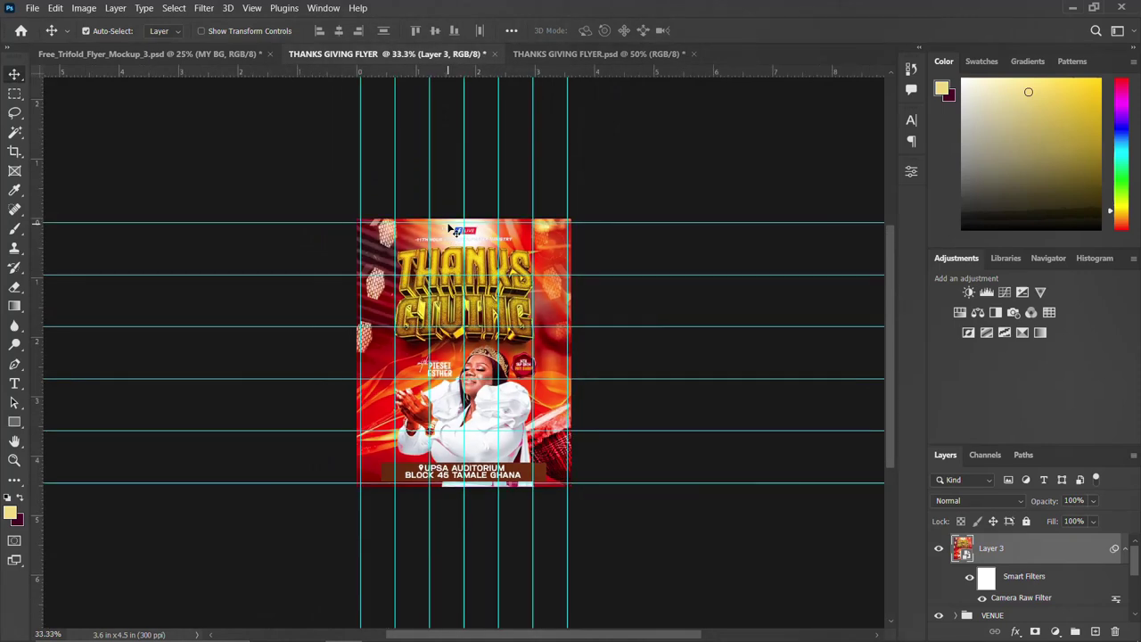
scroll(450, 229, up, 1)
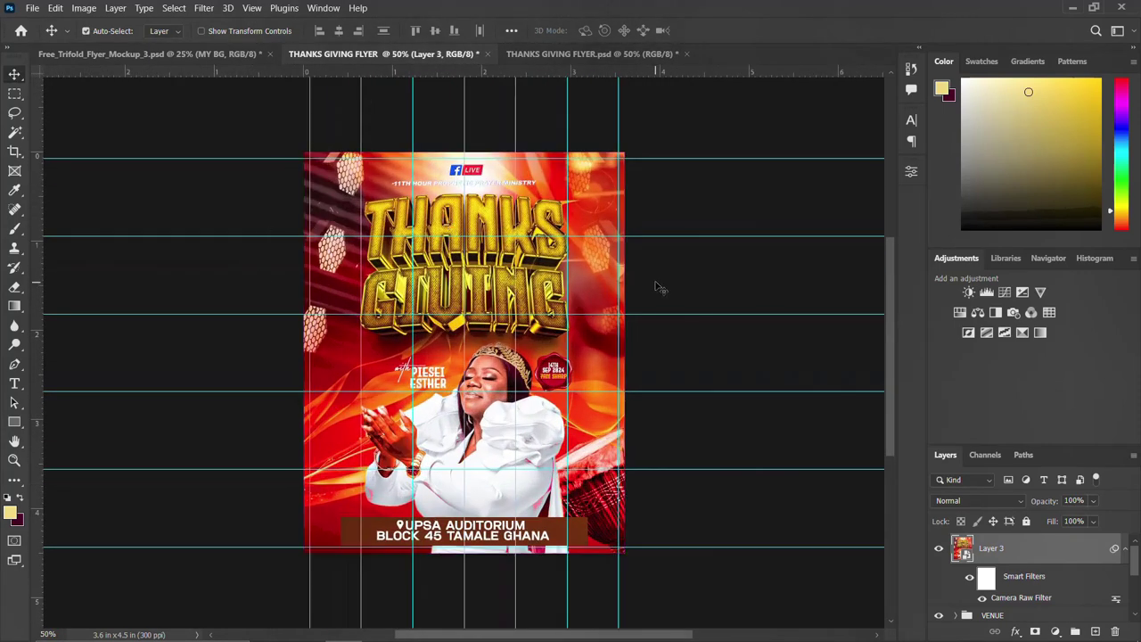